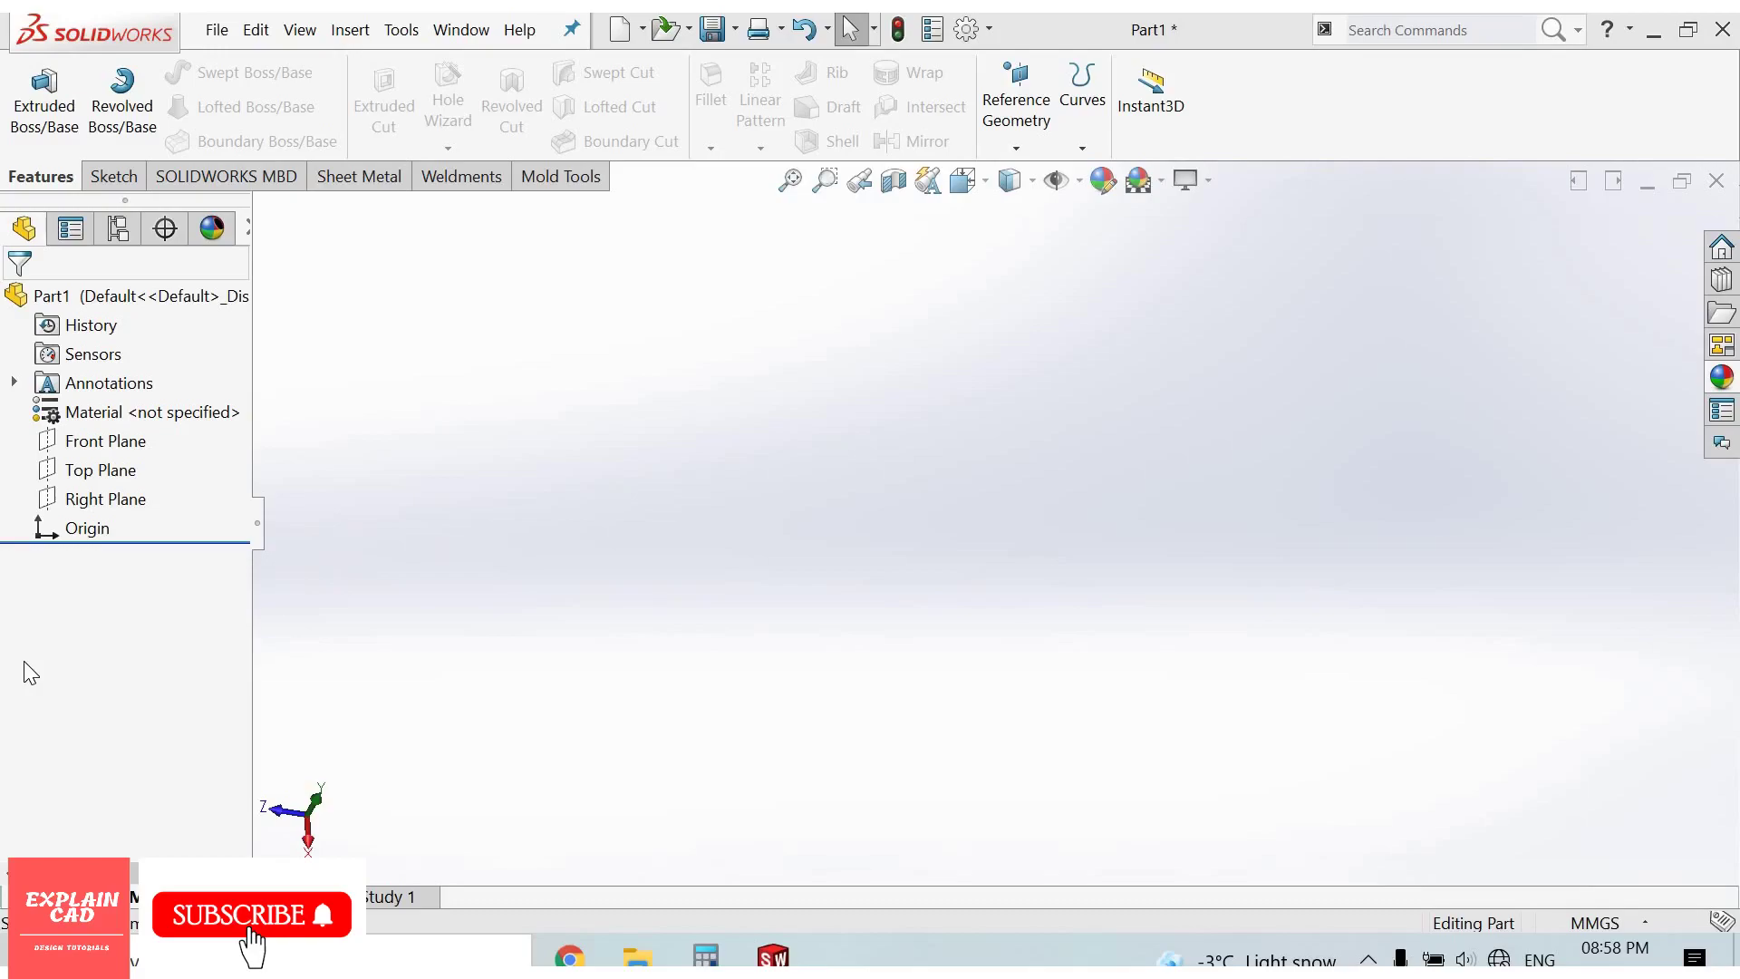
- Select Top Plane in the tree and begin a new empty sketch on it
click(108, 469)
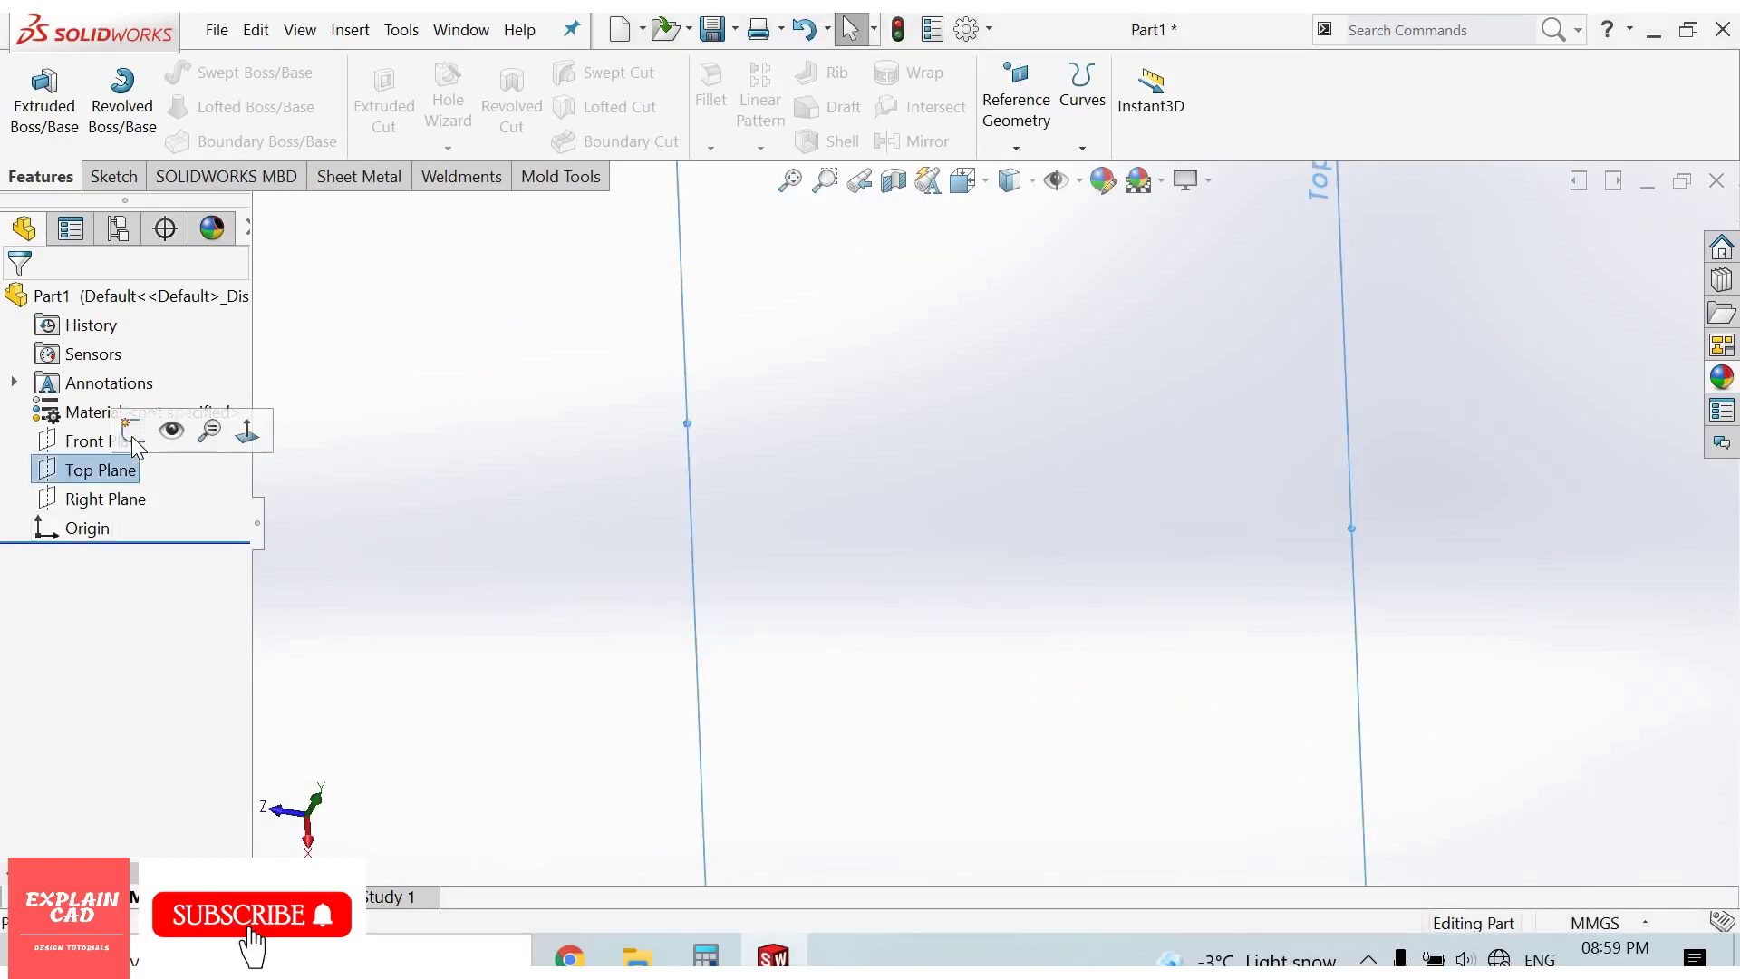
click(132, 437)
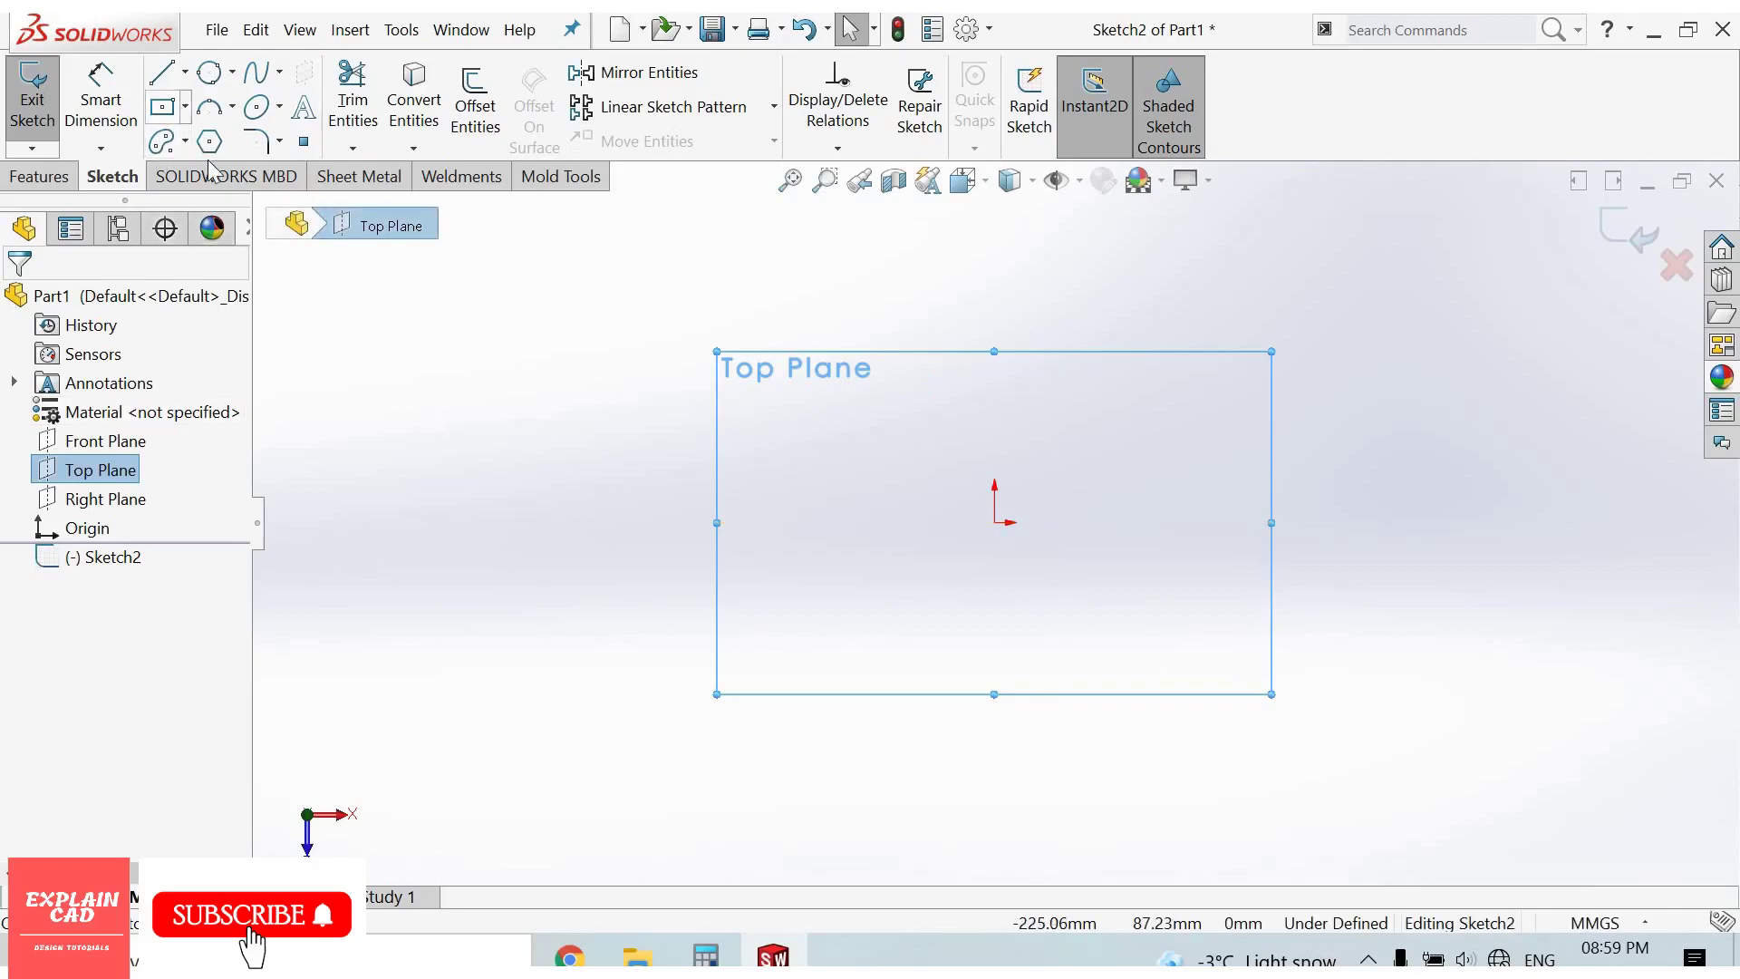
- Draw a center rectangle anchored on the origin
click(185, 107)
click(240, 173)
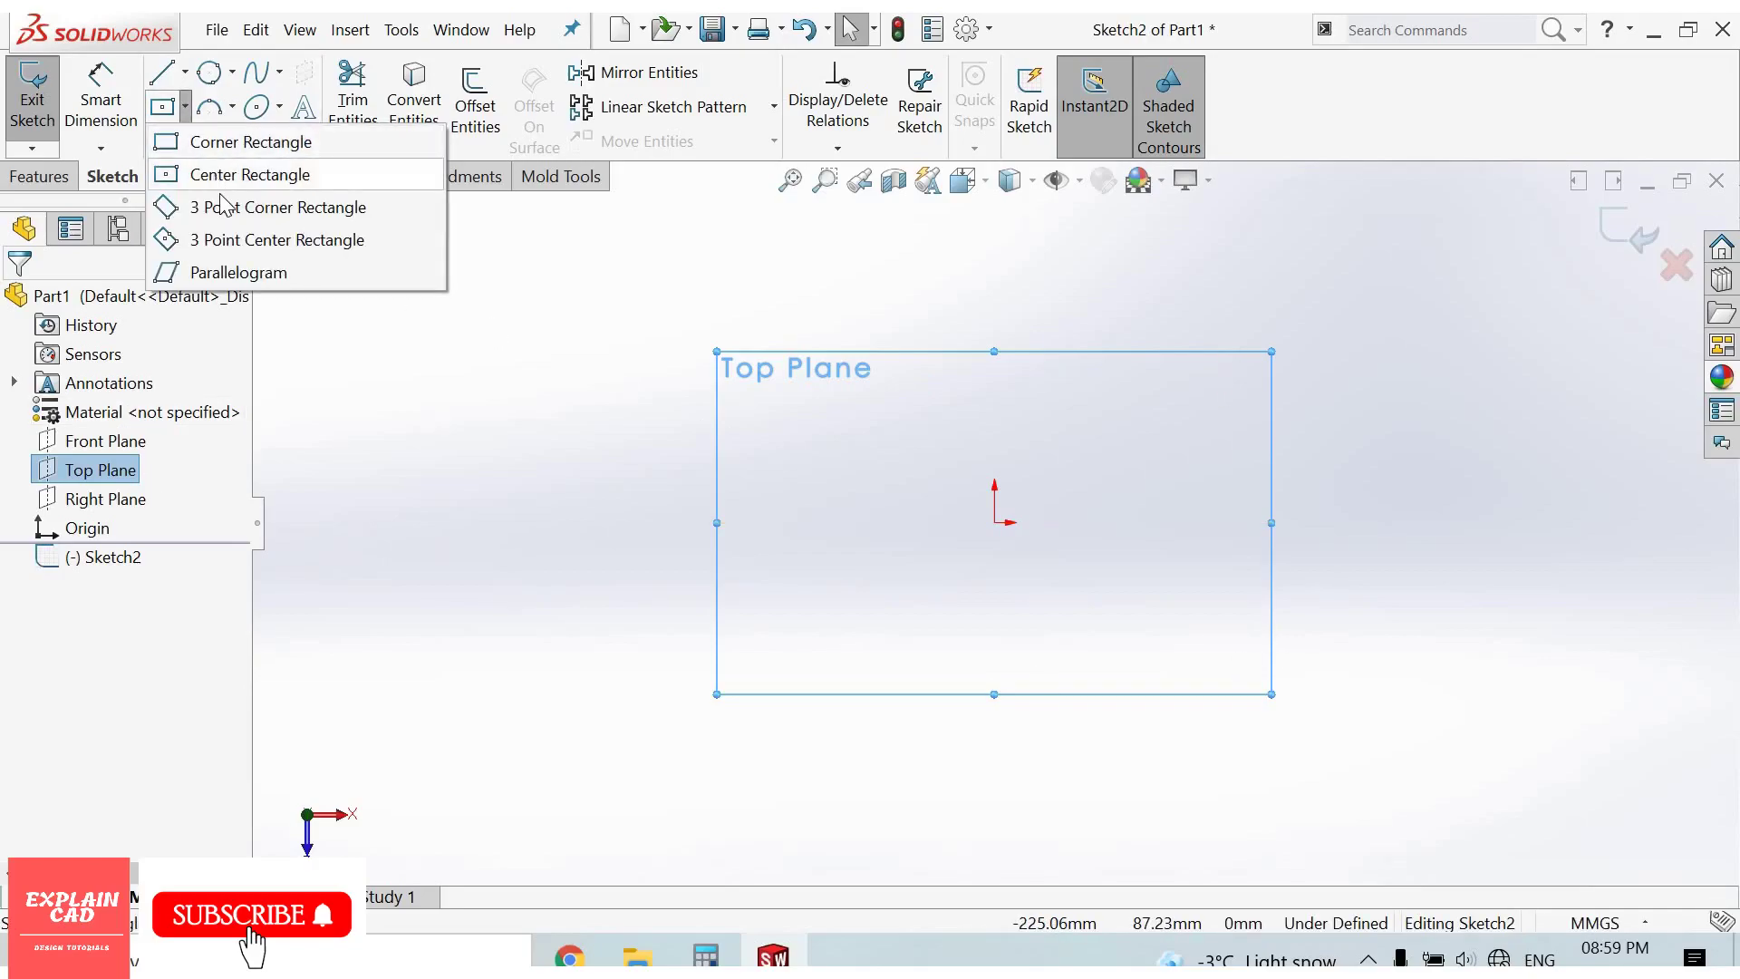
click(994, 523)
click(945, 554)
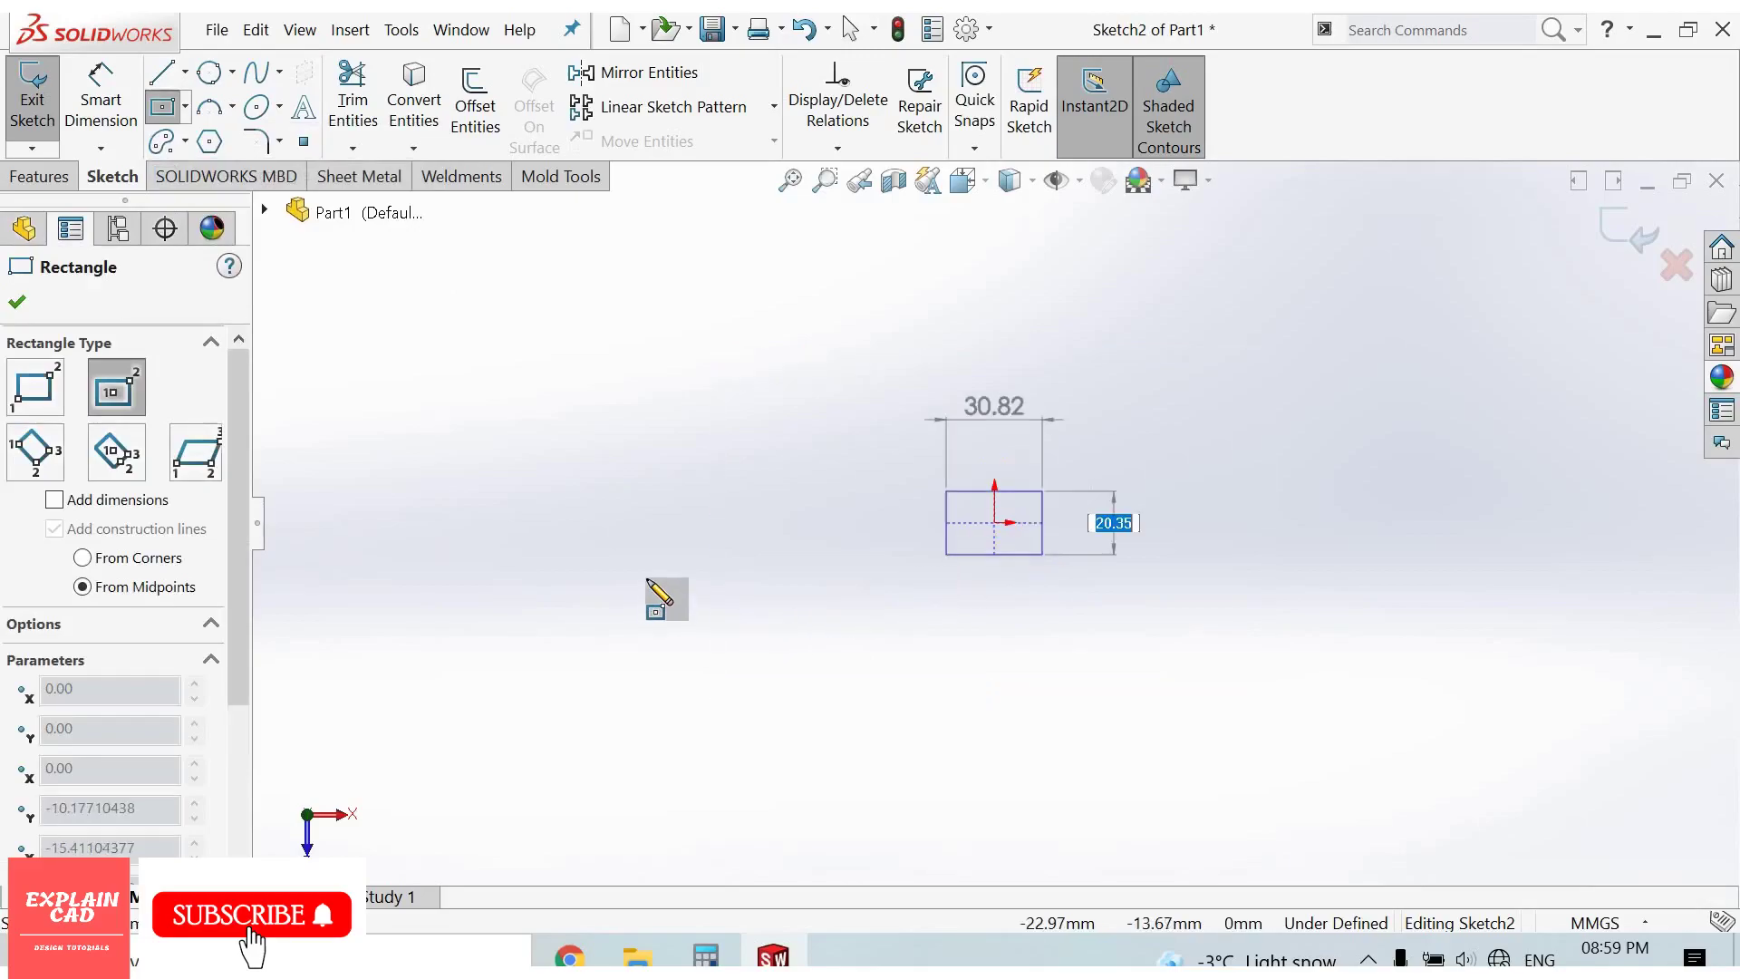
click(749, 616)
right_click(645, 588)
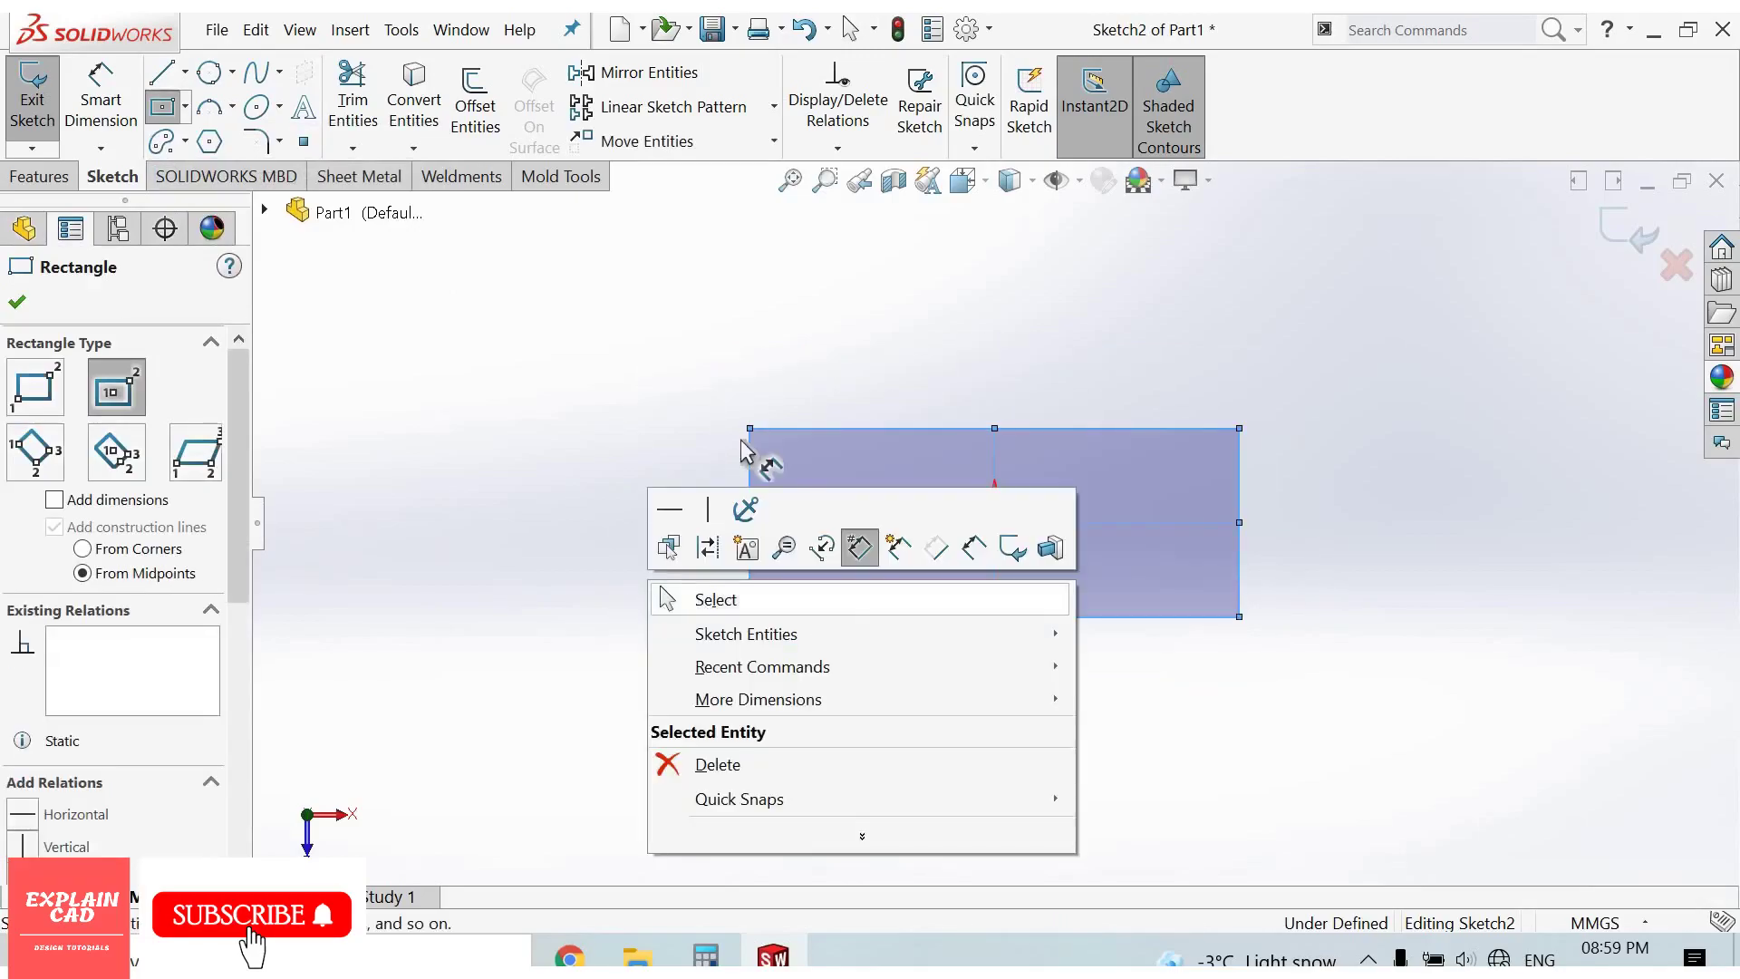
key(Escape)
- Dimension the rectangle 150 mm wide and 100 mm high
key(d)
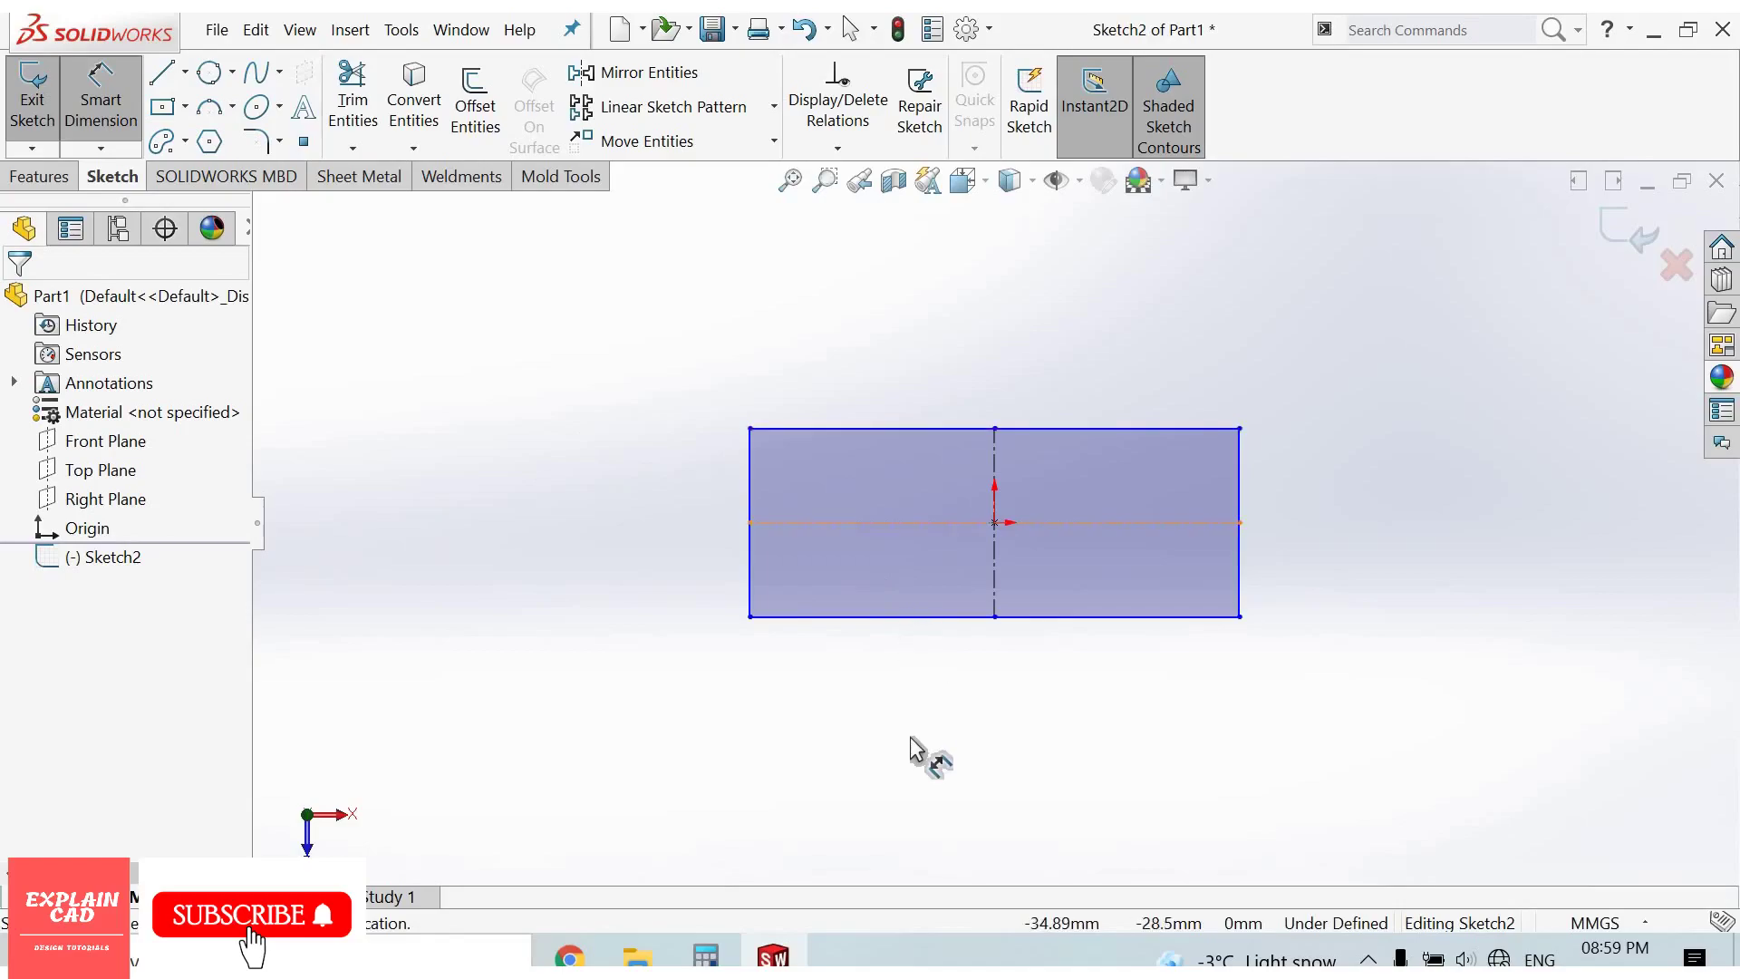
click(924, 617)
click(926, 739)
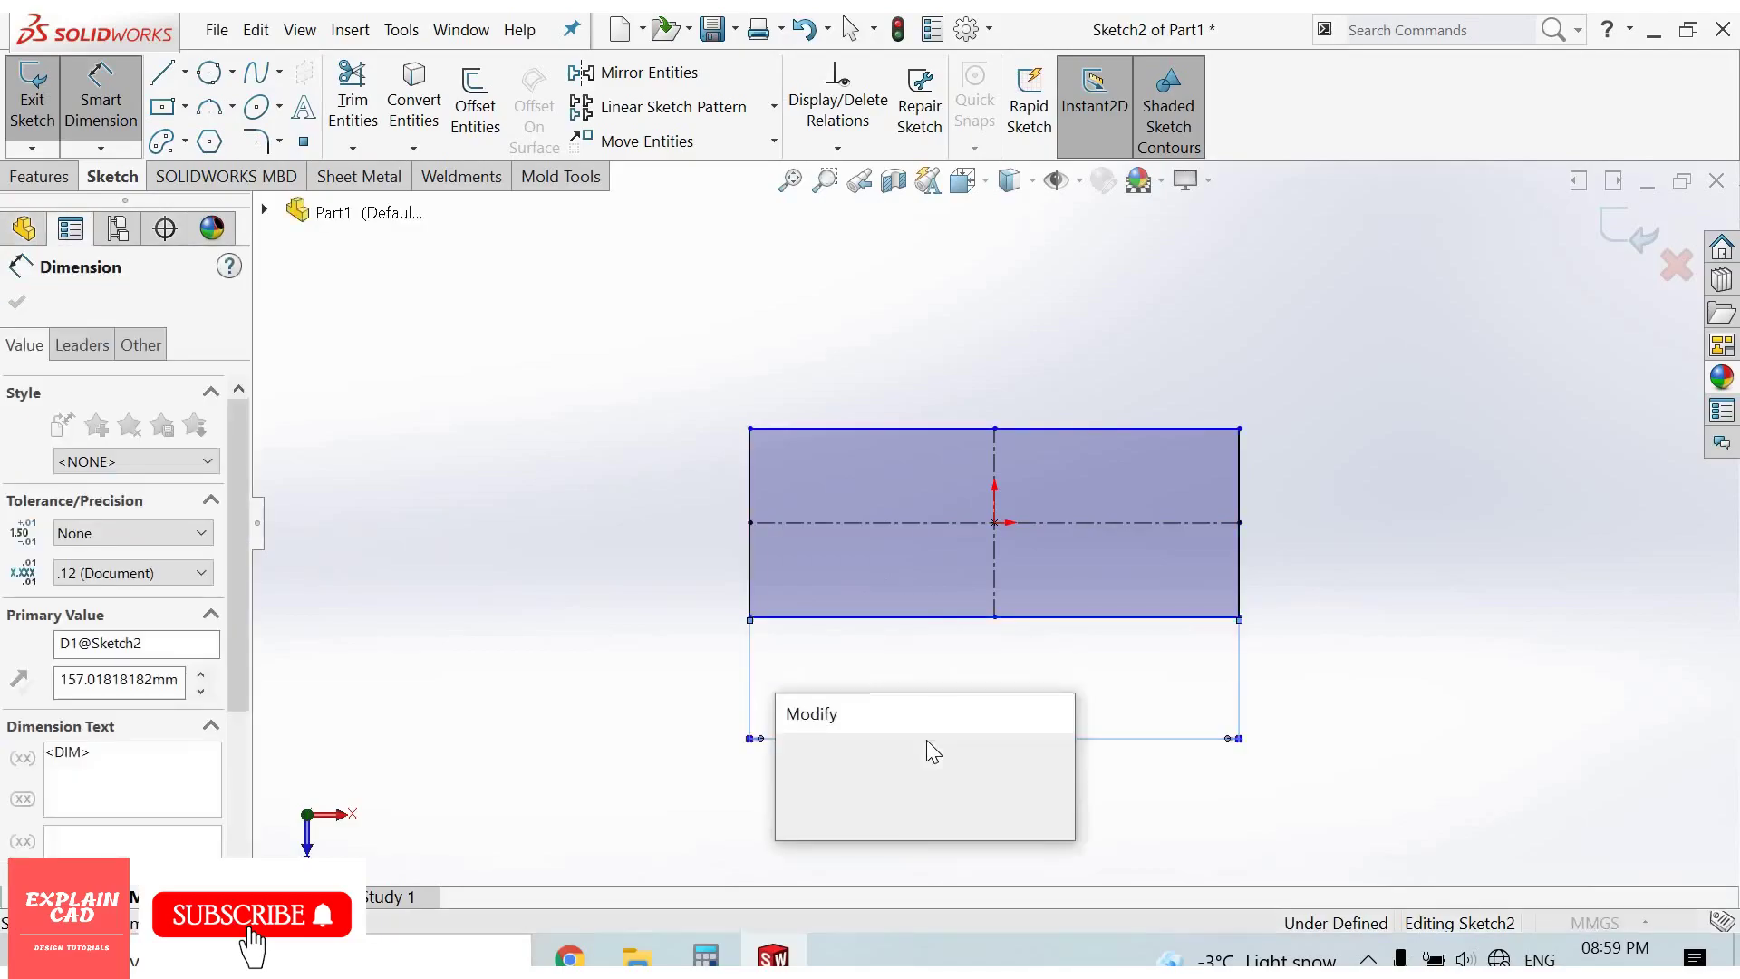
text(150)
key(Return)
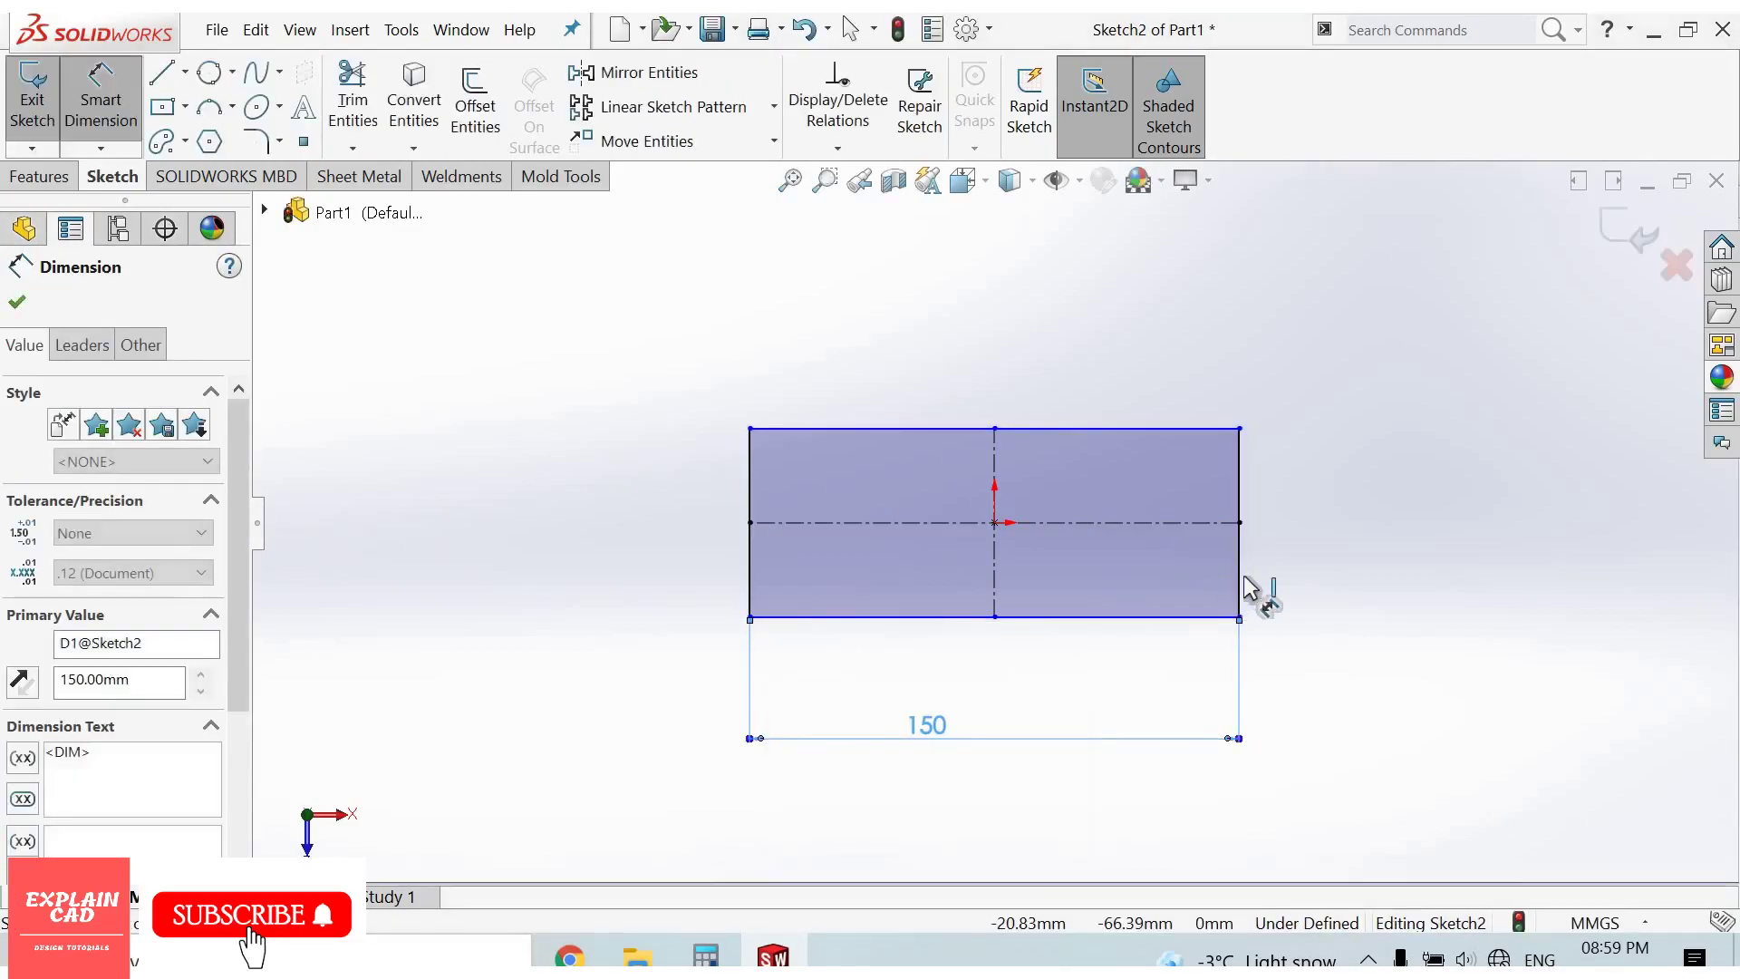
click(1240, 588)
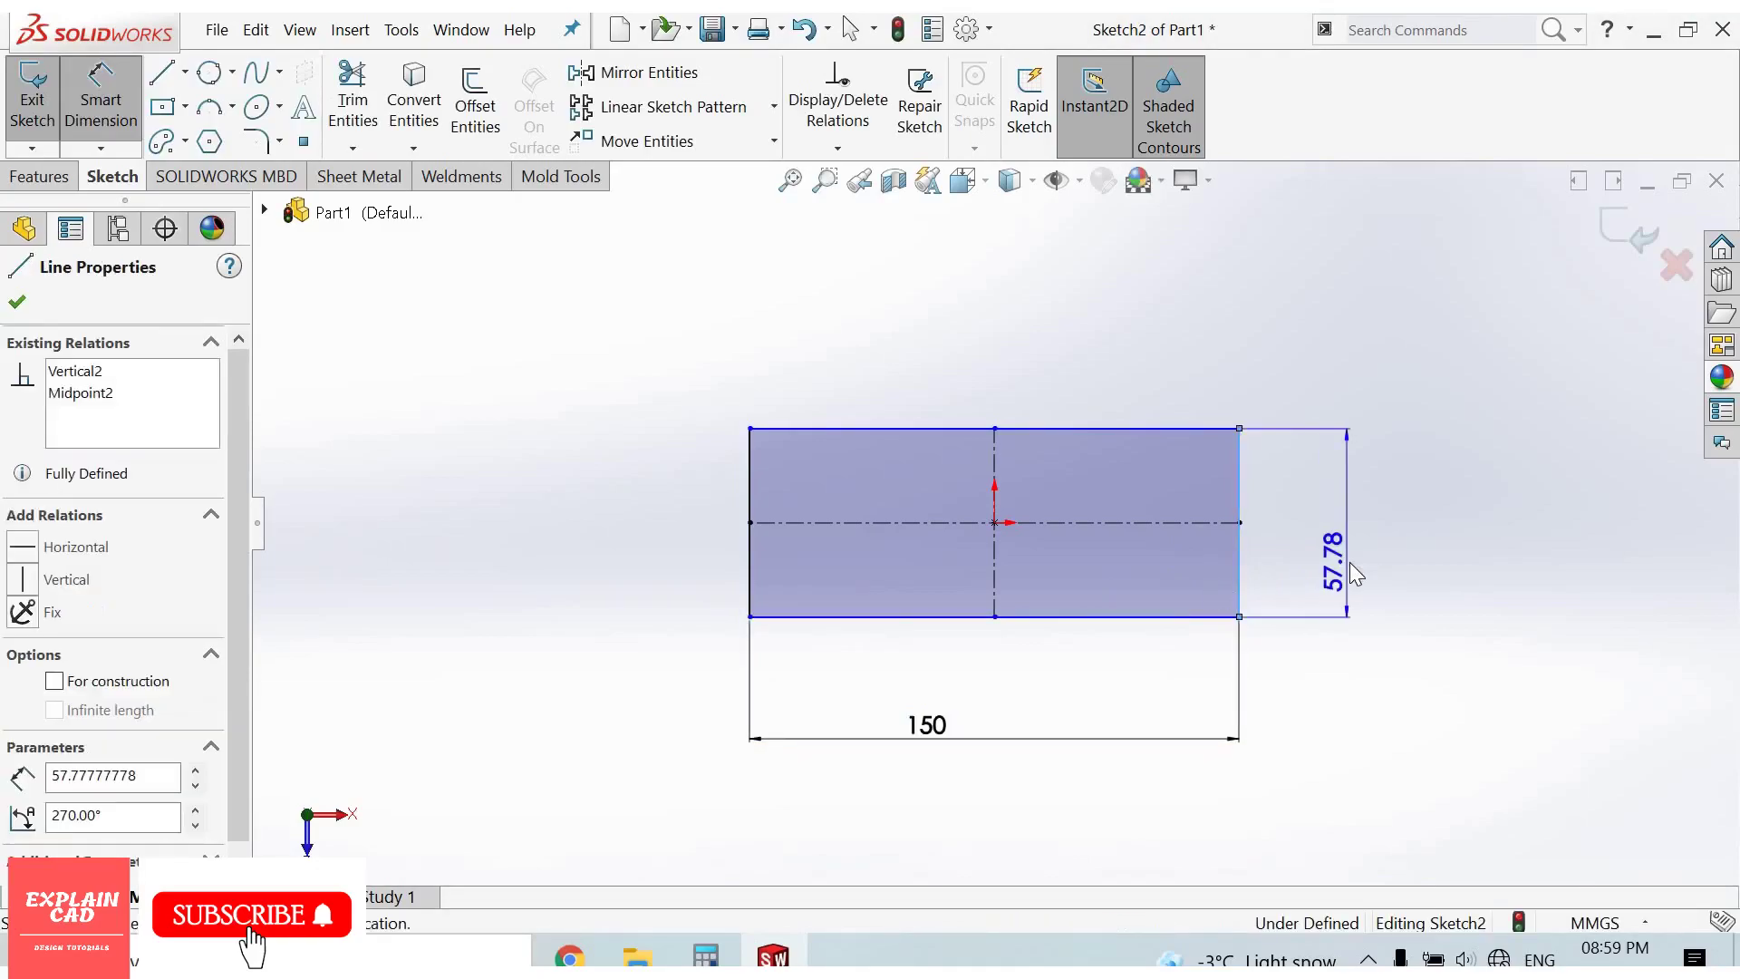
click(1353, 573)
text(10)
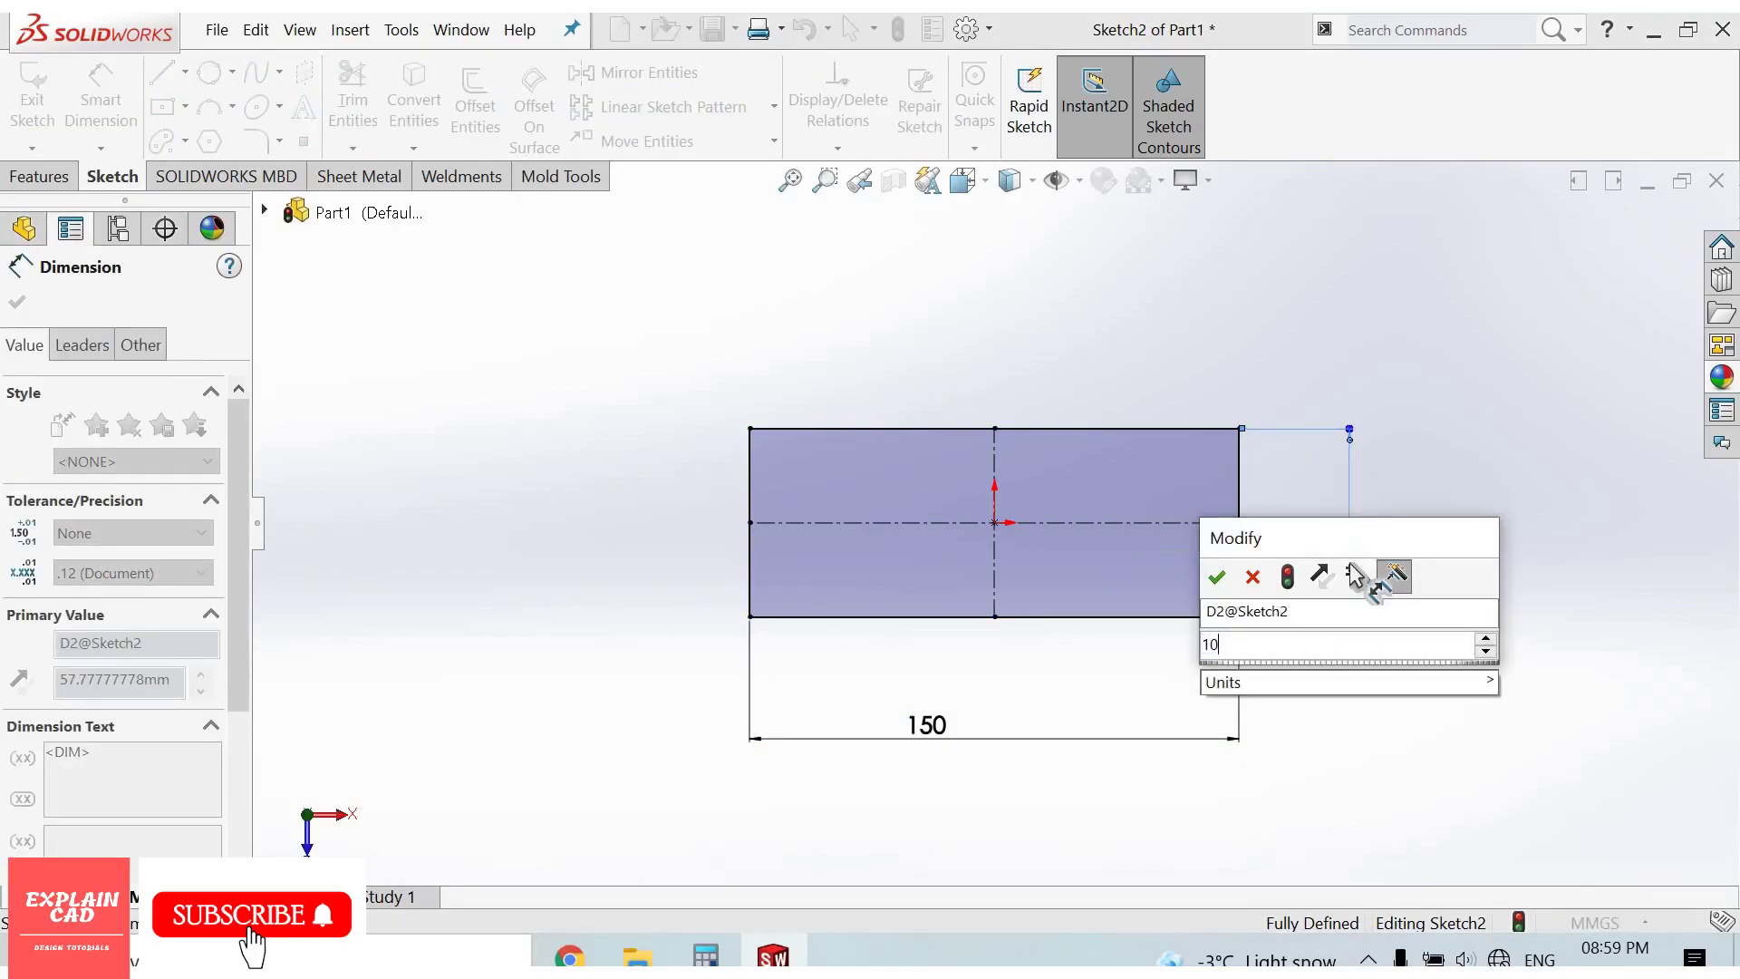
text(0)
key(Return)
- Exit the fully defined rectangle sketch
right_click(1475, 562)
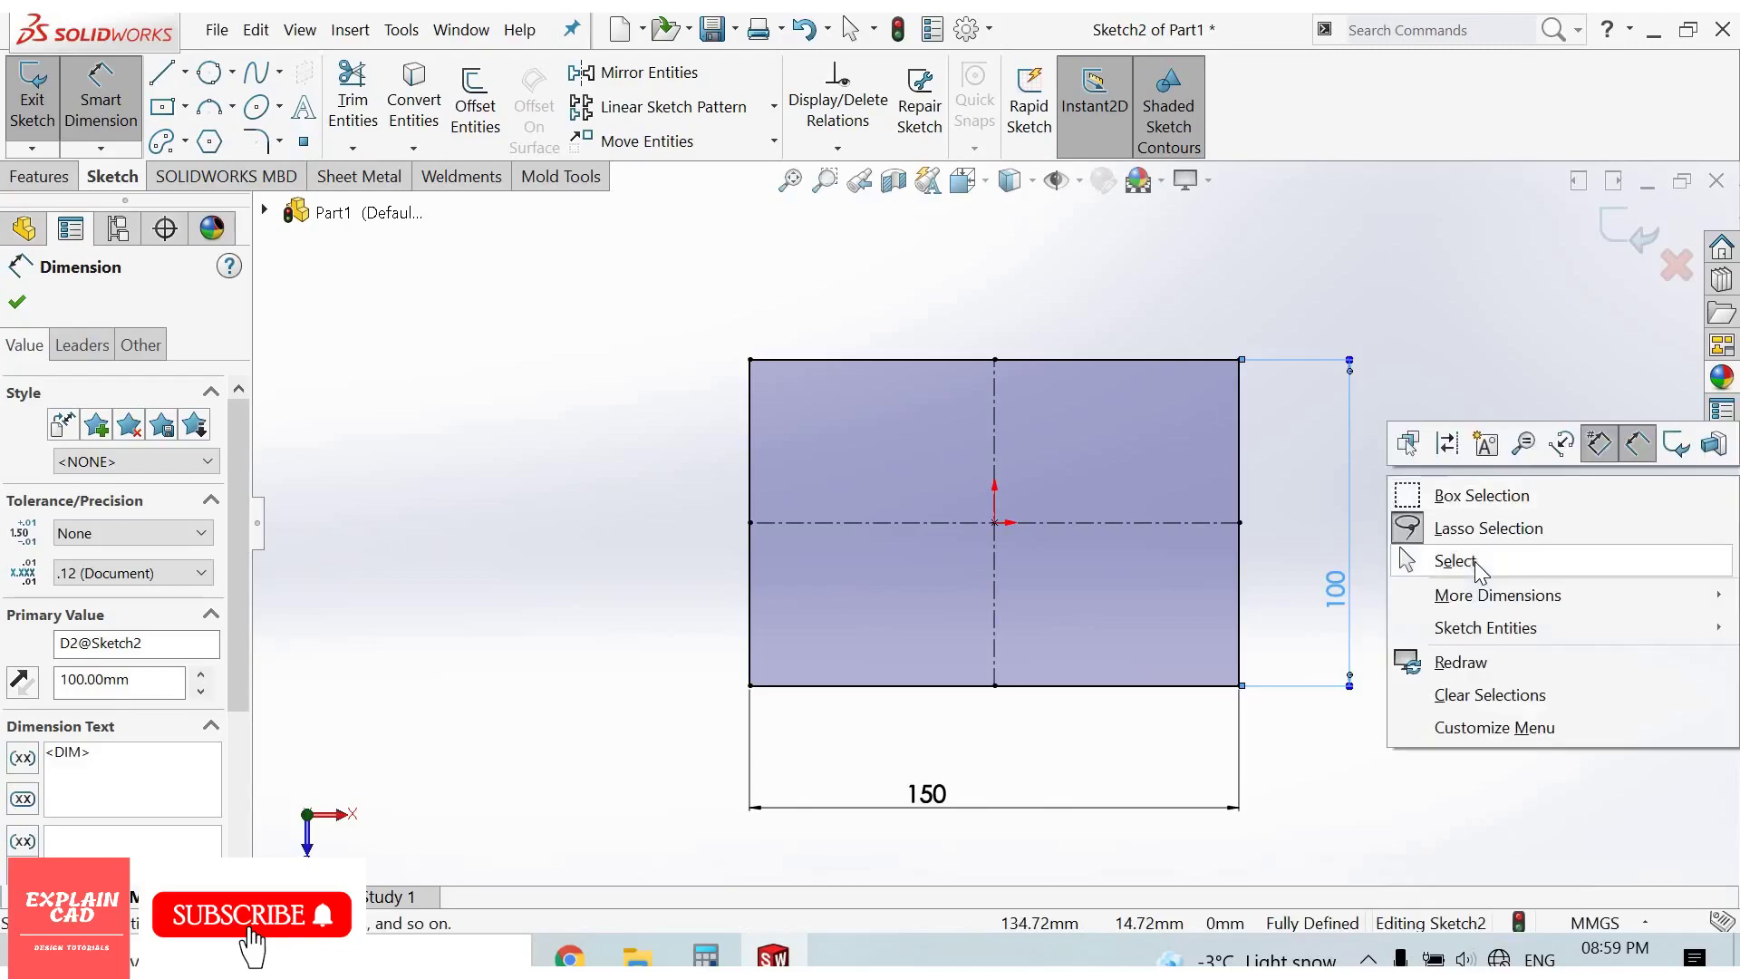
key(Escape)
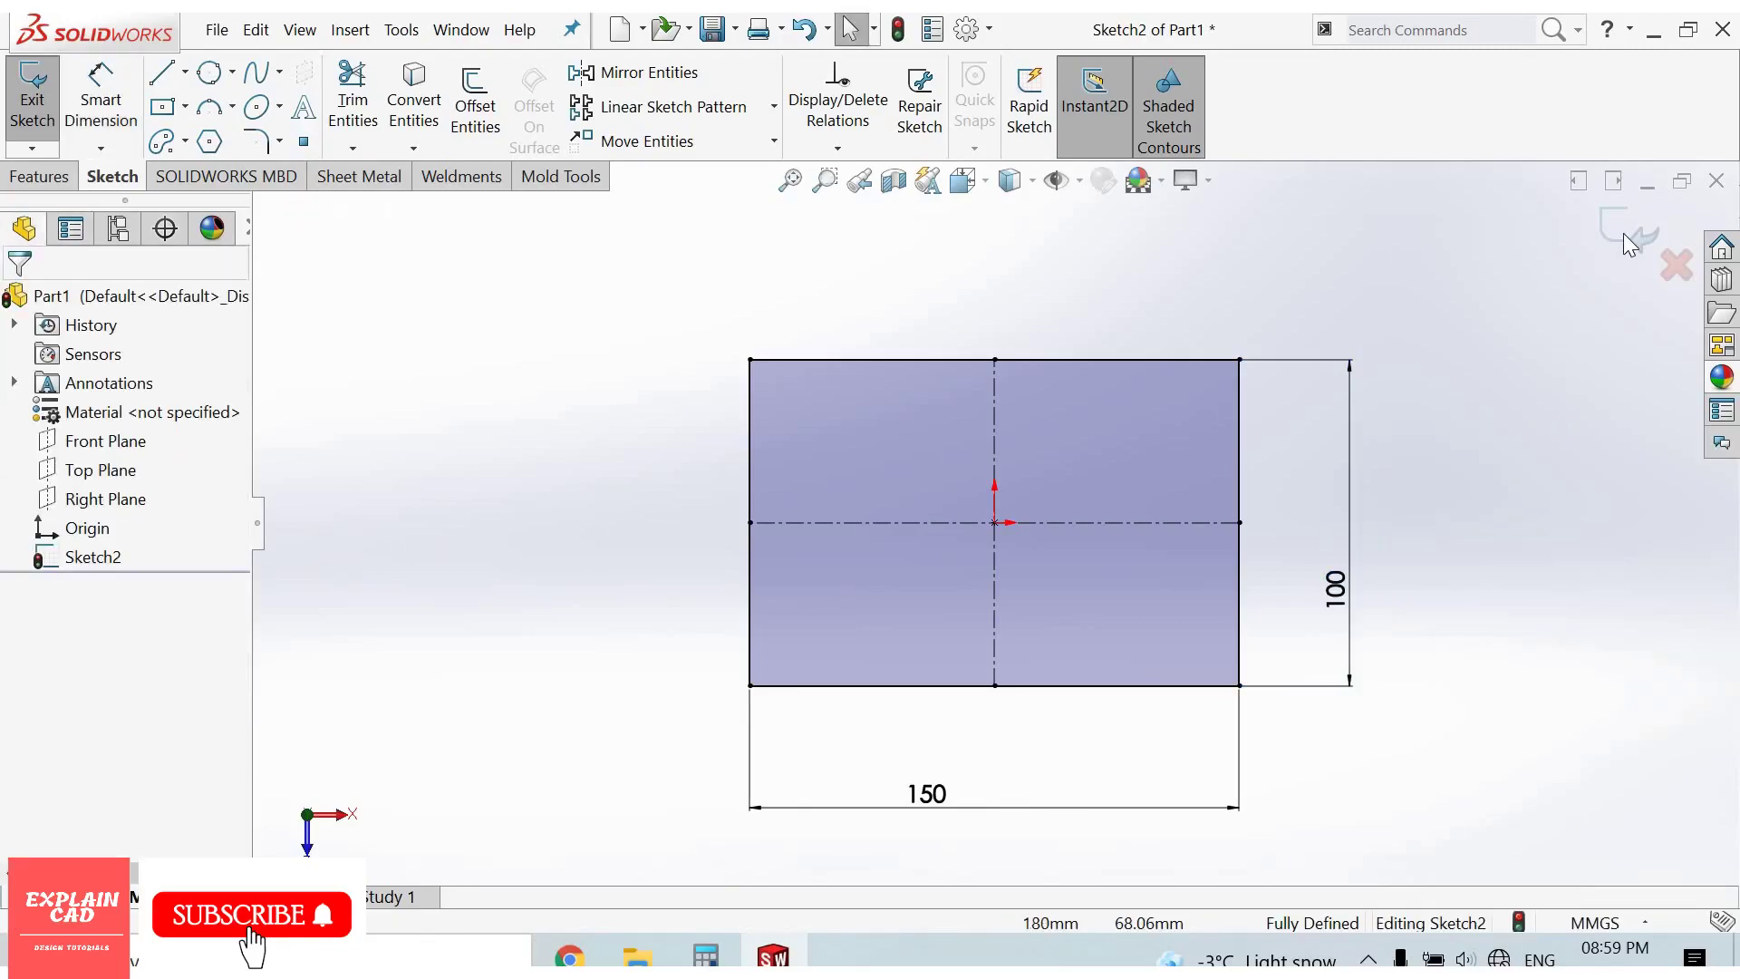
click(1630, 241)
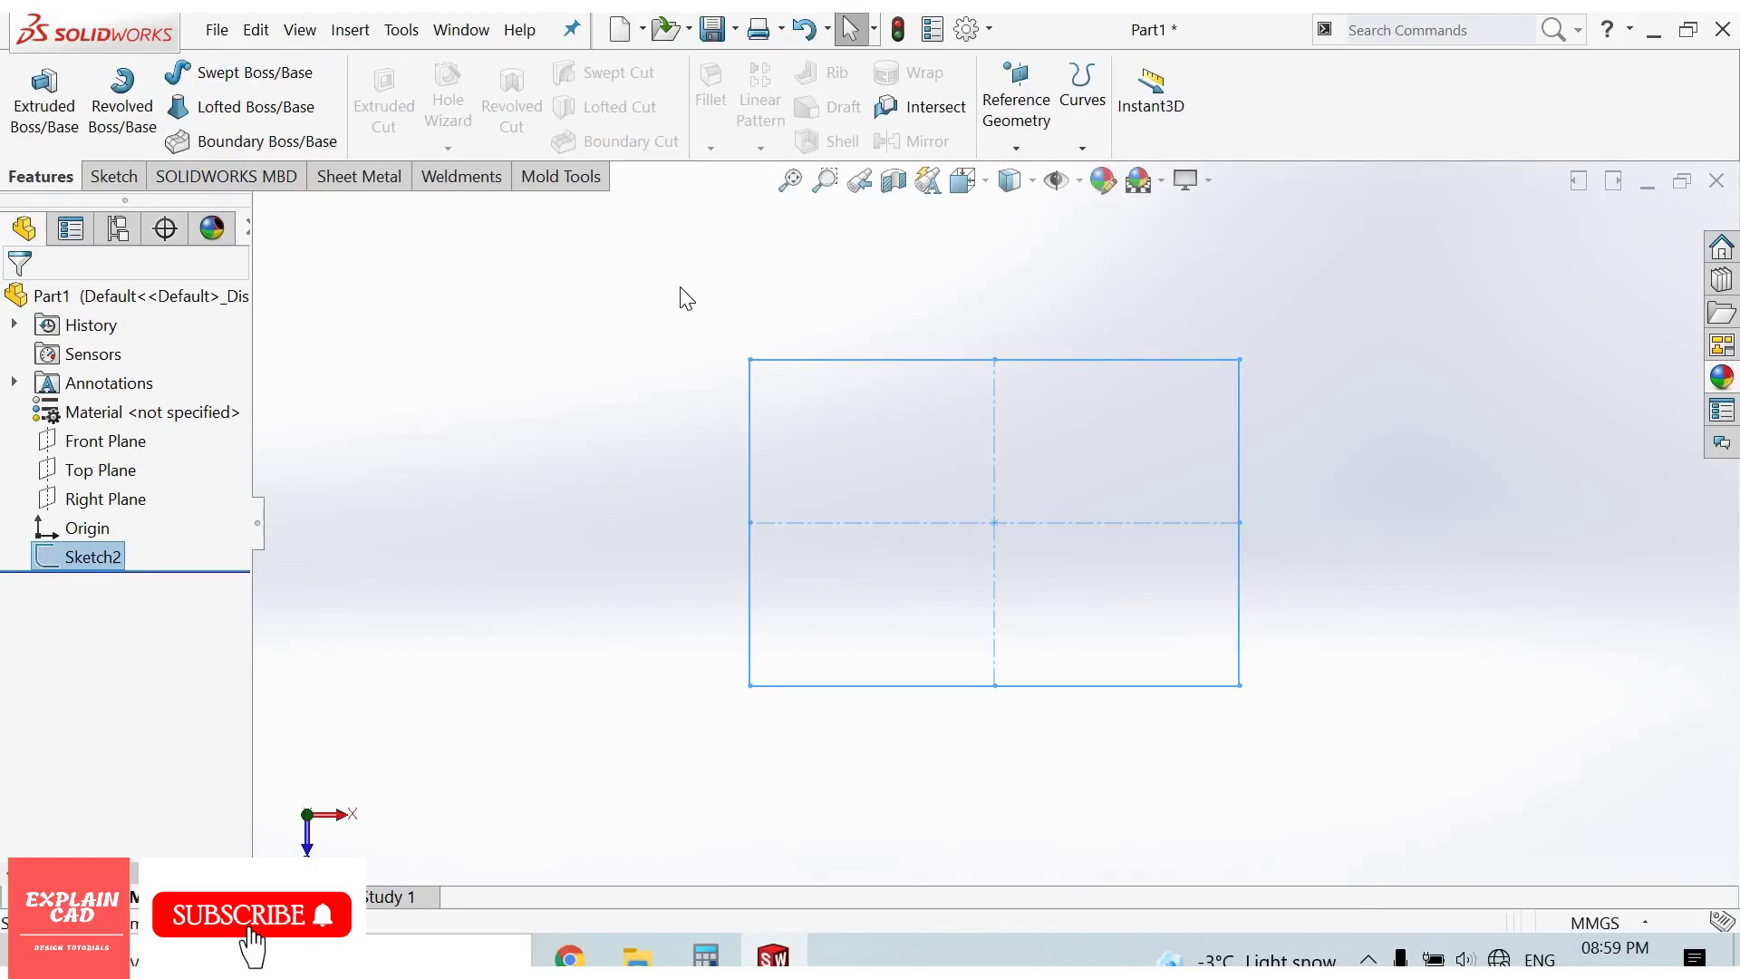
- In isometric view, start an Extruded Boss/Base on Sketch2, previewing a 10 mm plate
key(ctrl+7)
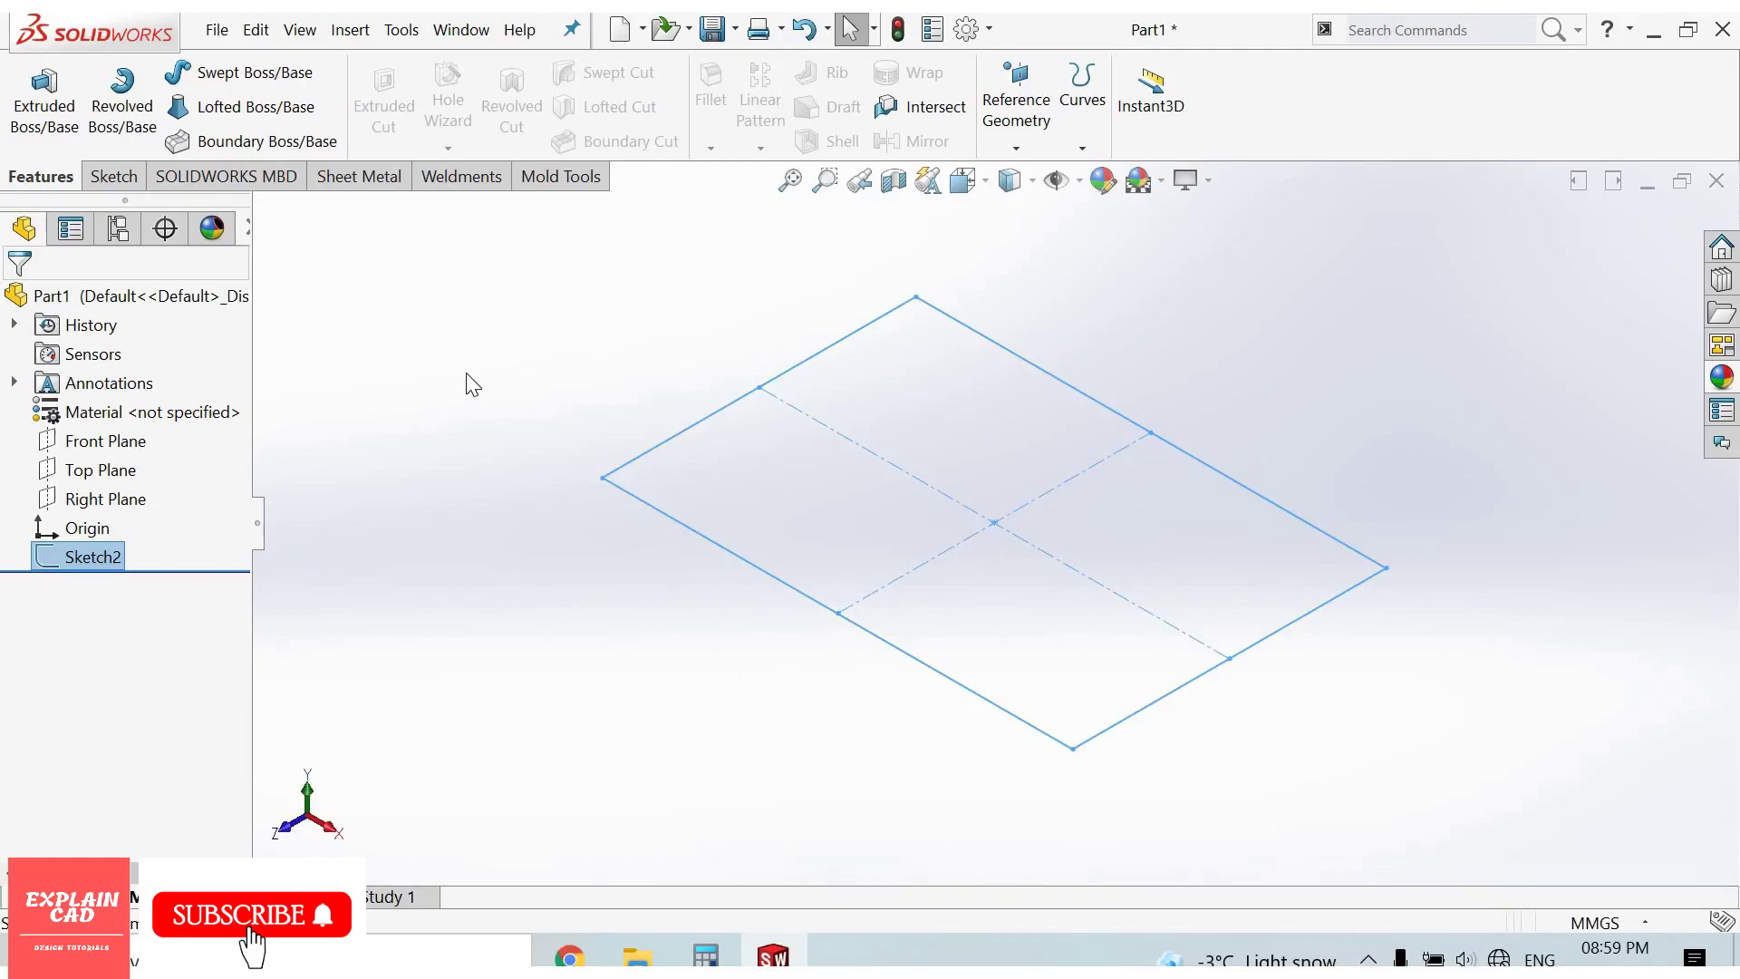
key(Escape)
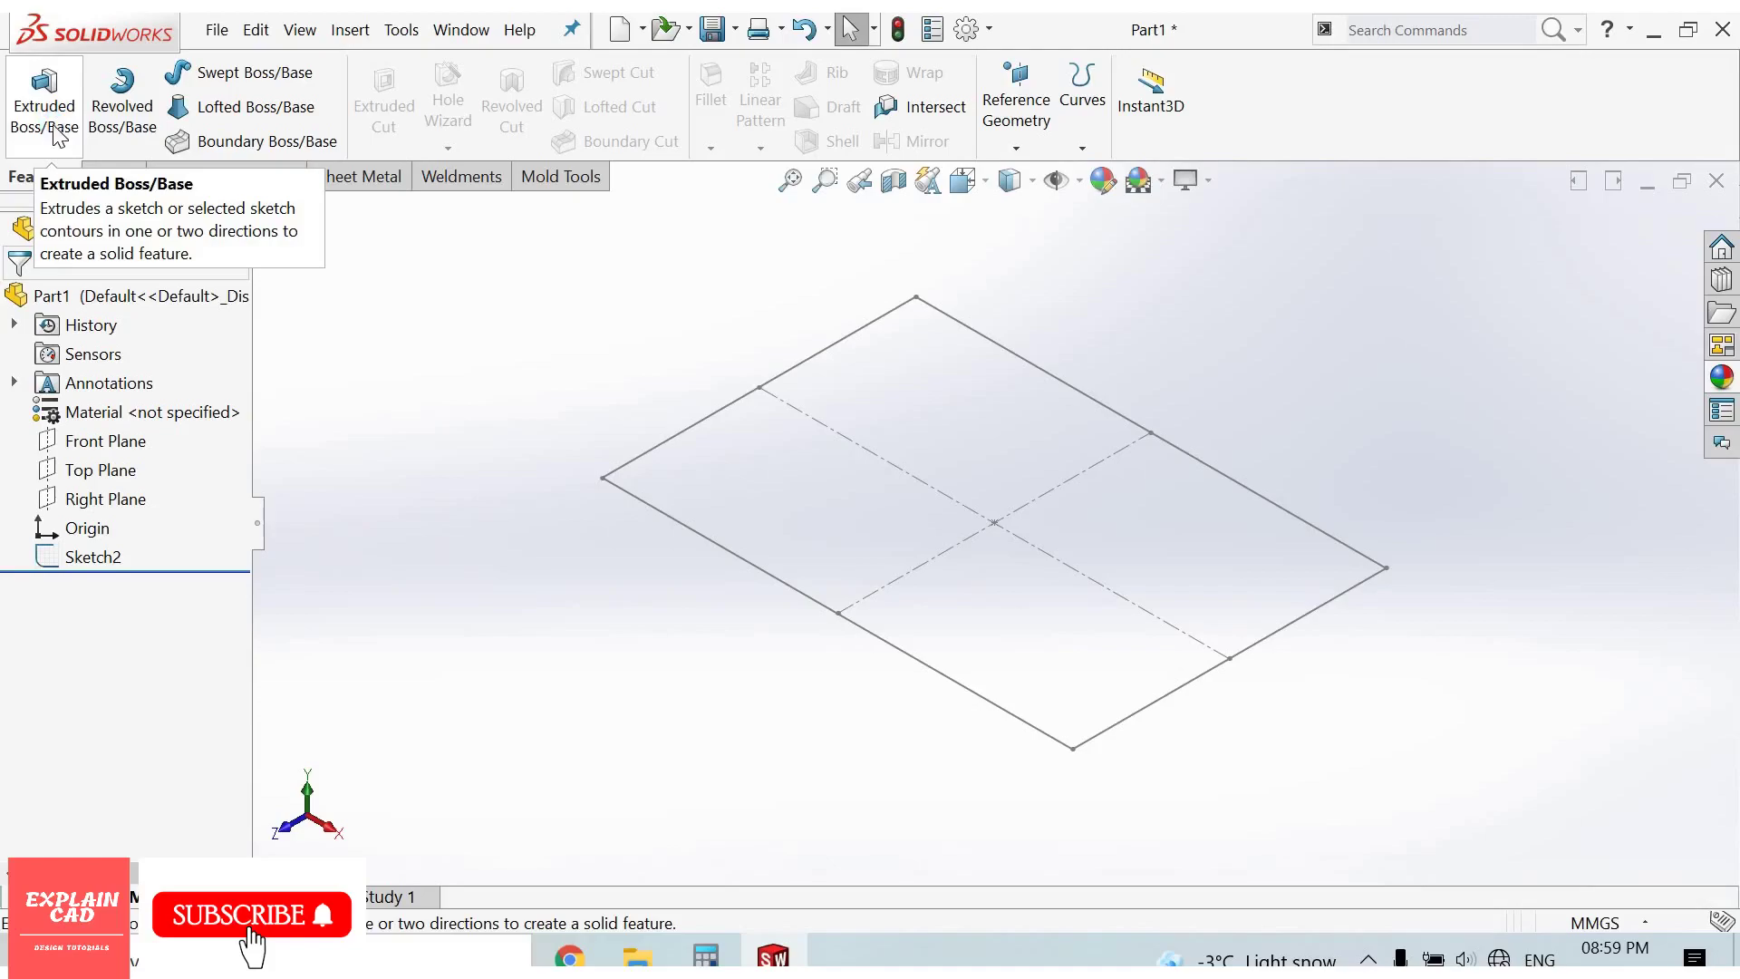
click(56, 136)
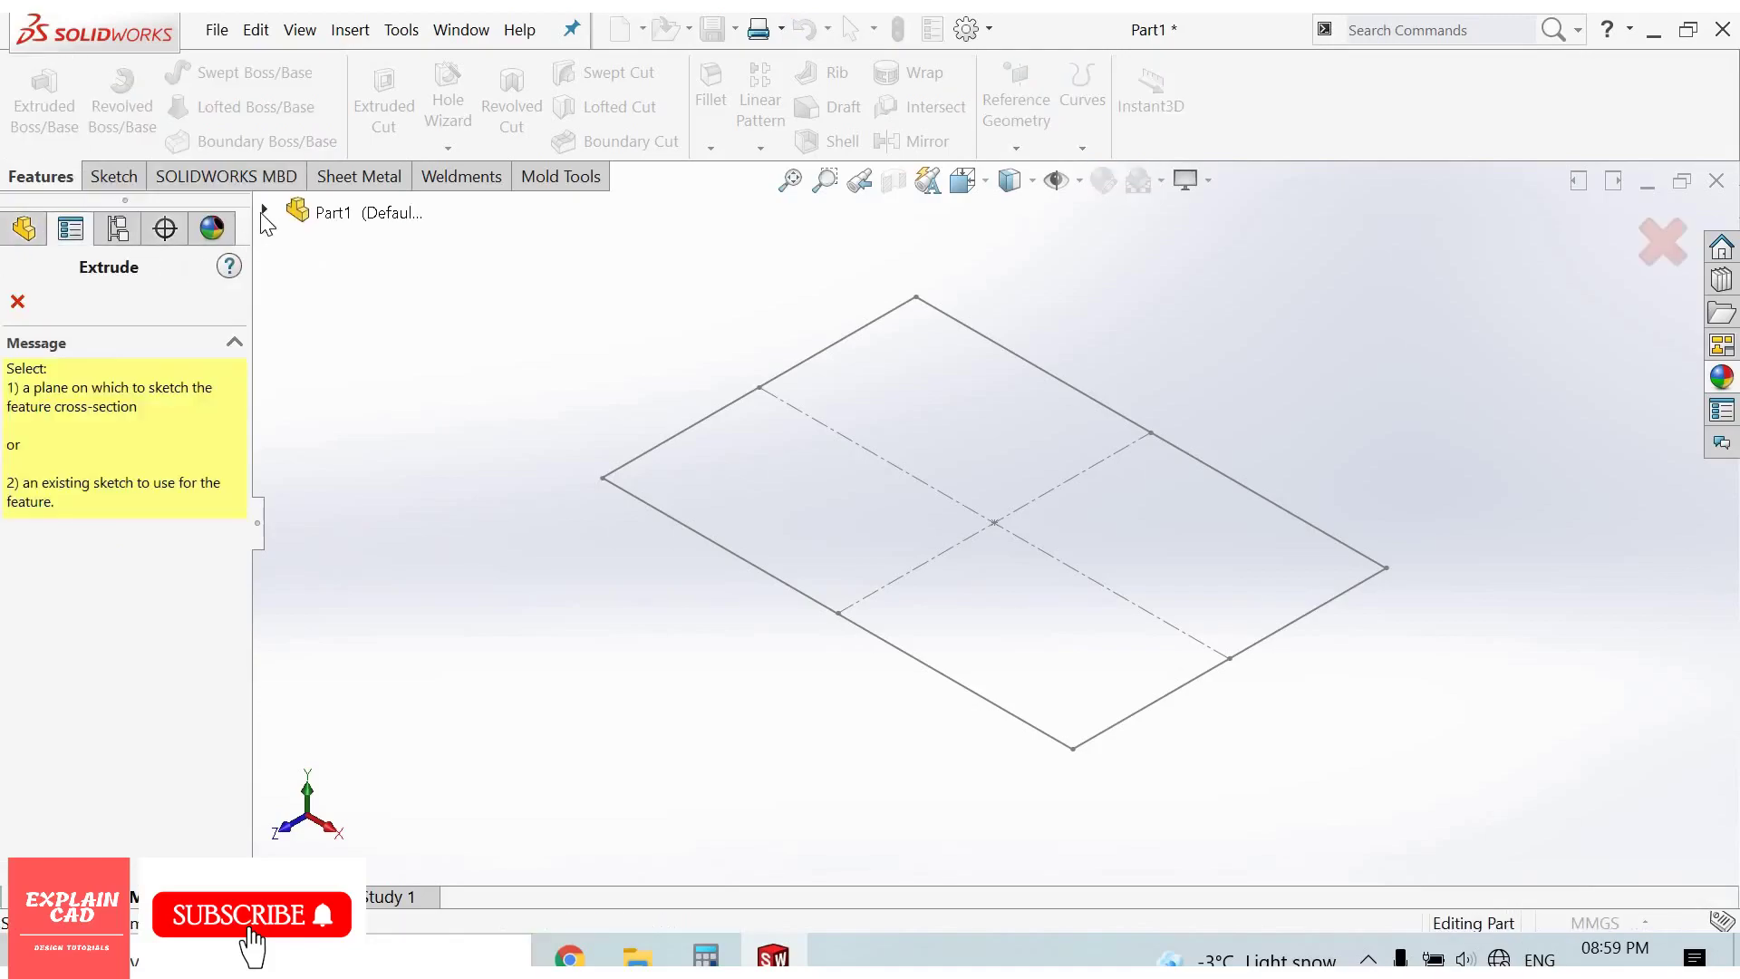
click(263, 211)
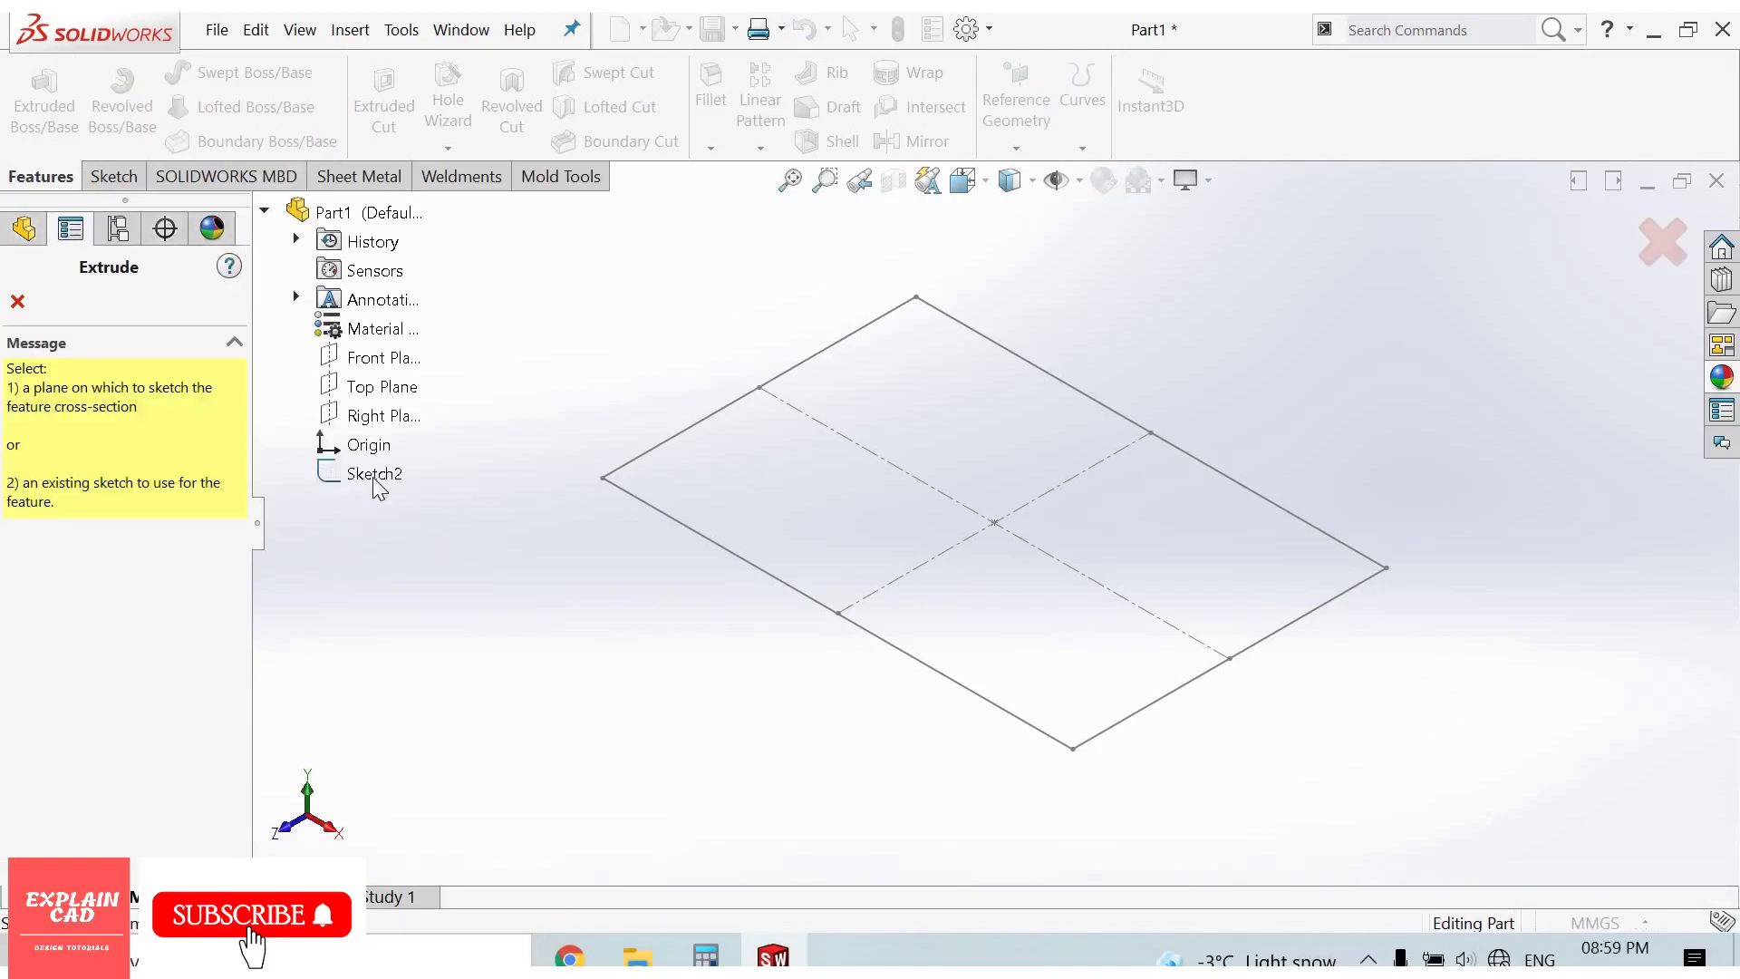
click(374, 475)
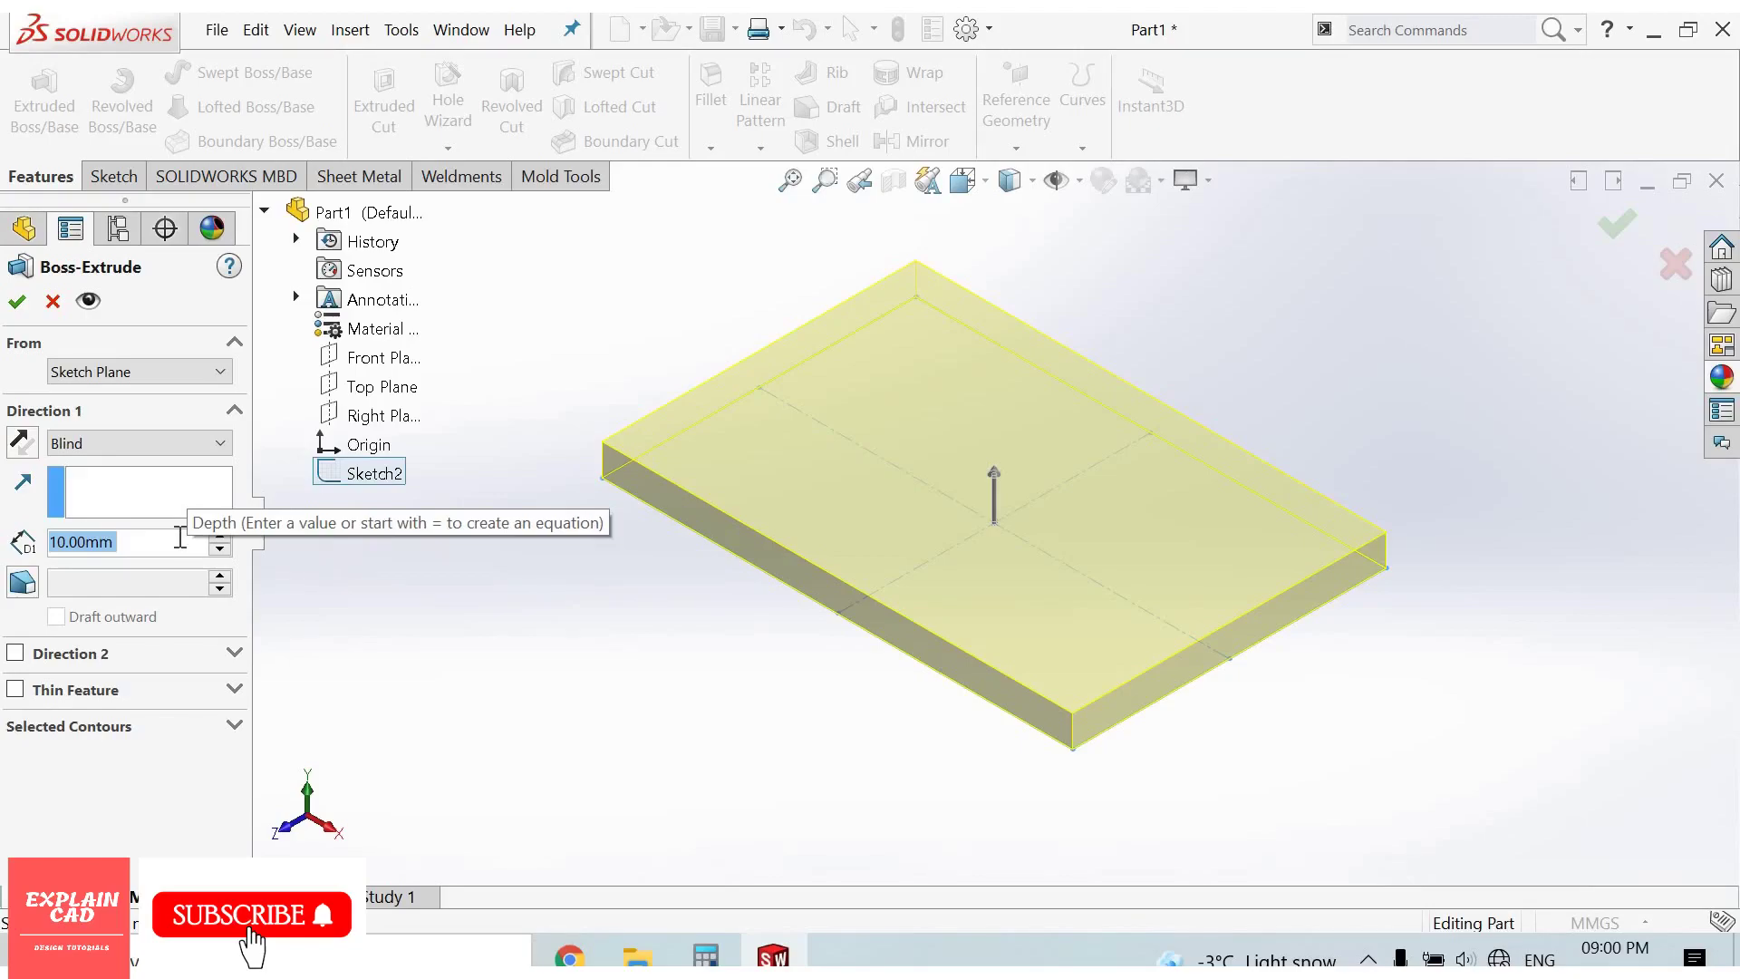
- Set the extrusion depth to 25 mm, keeping the Blind end condition
text(25)
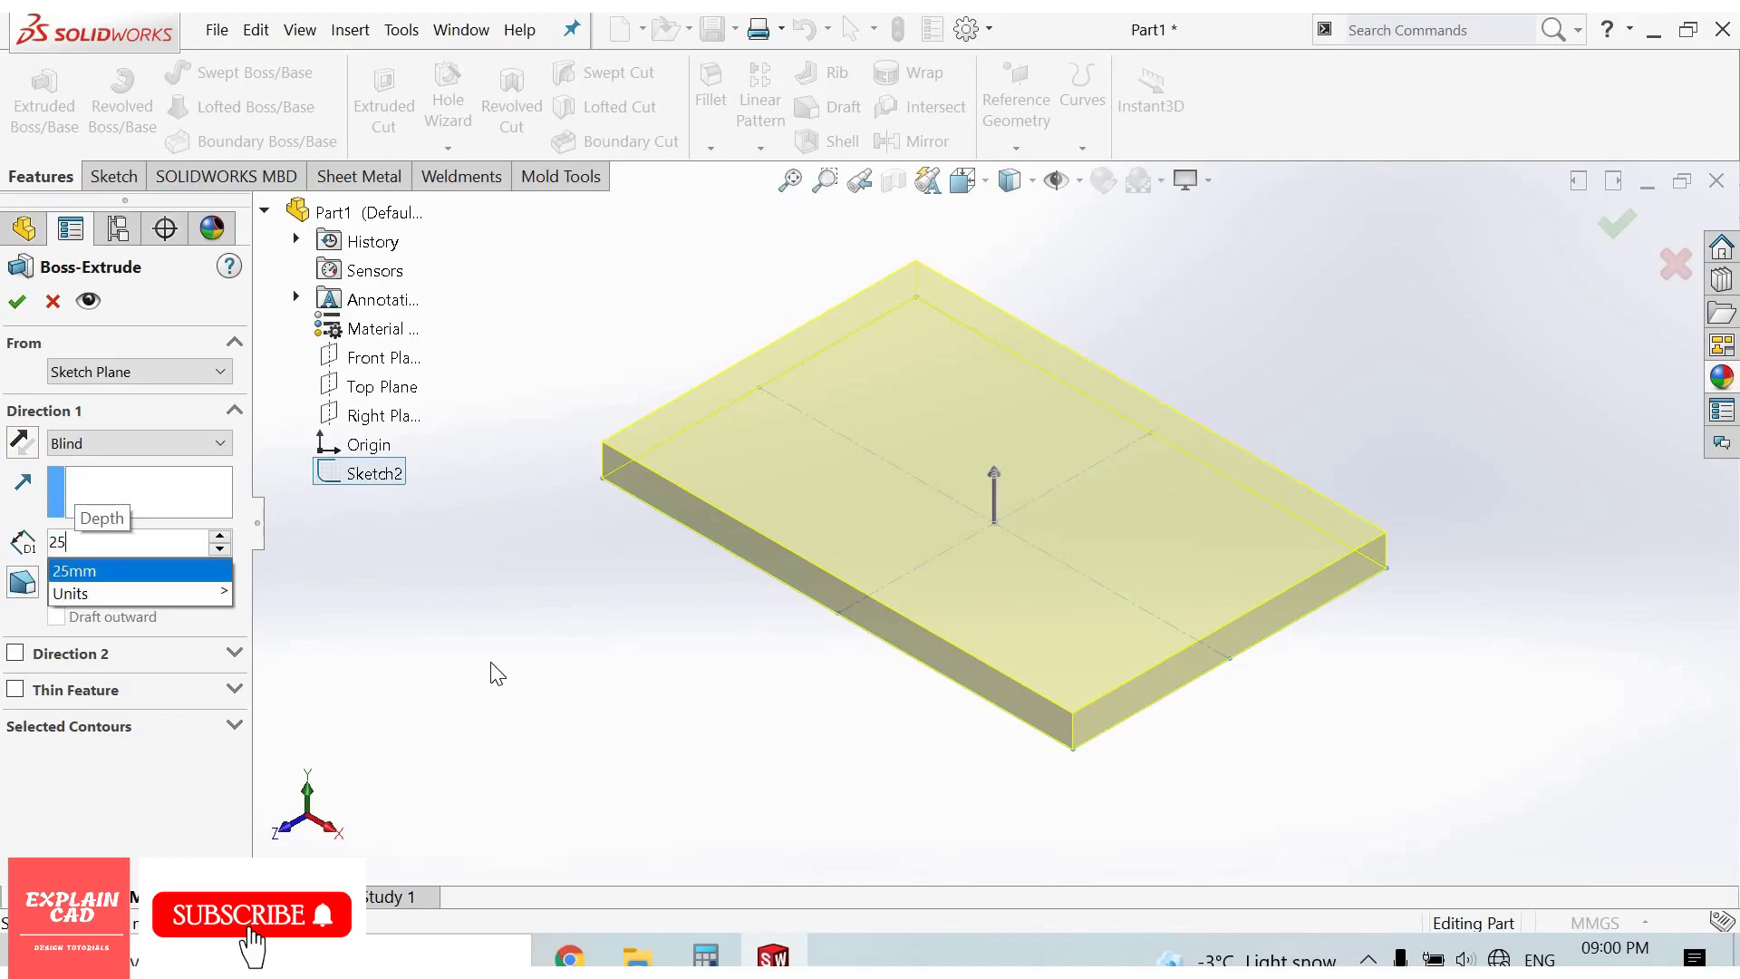
key(Return)
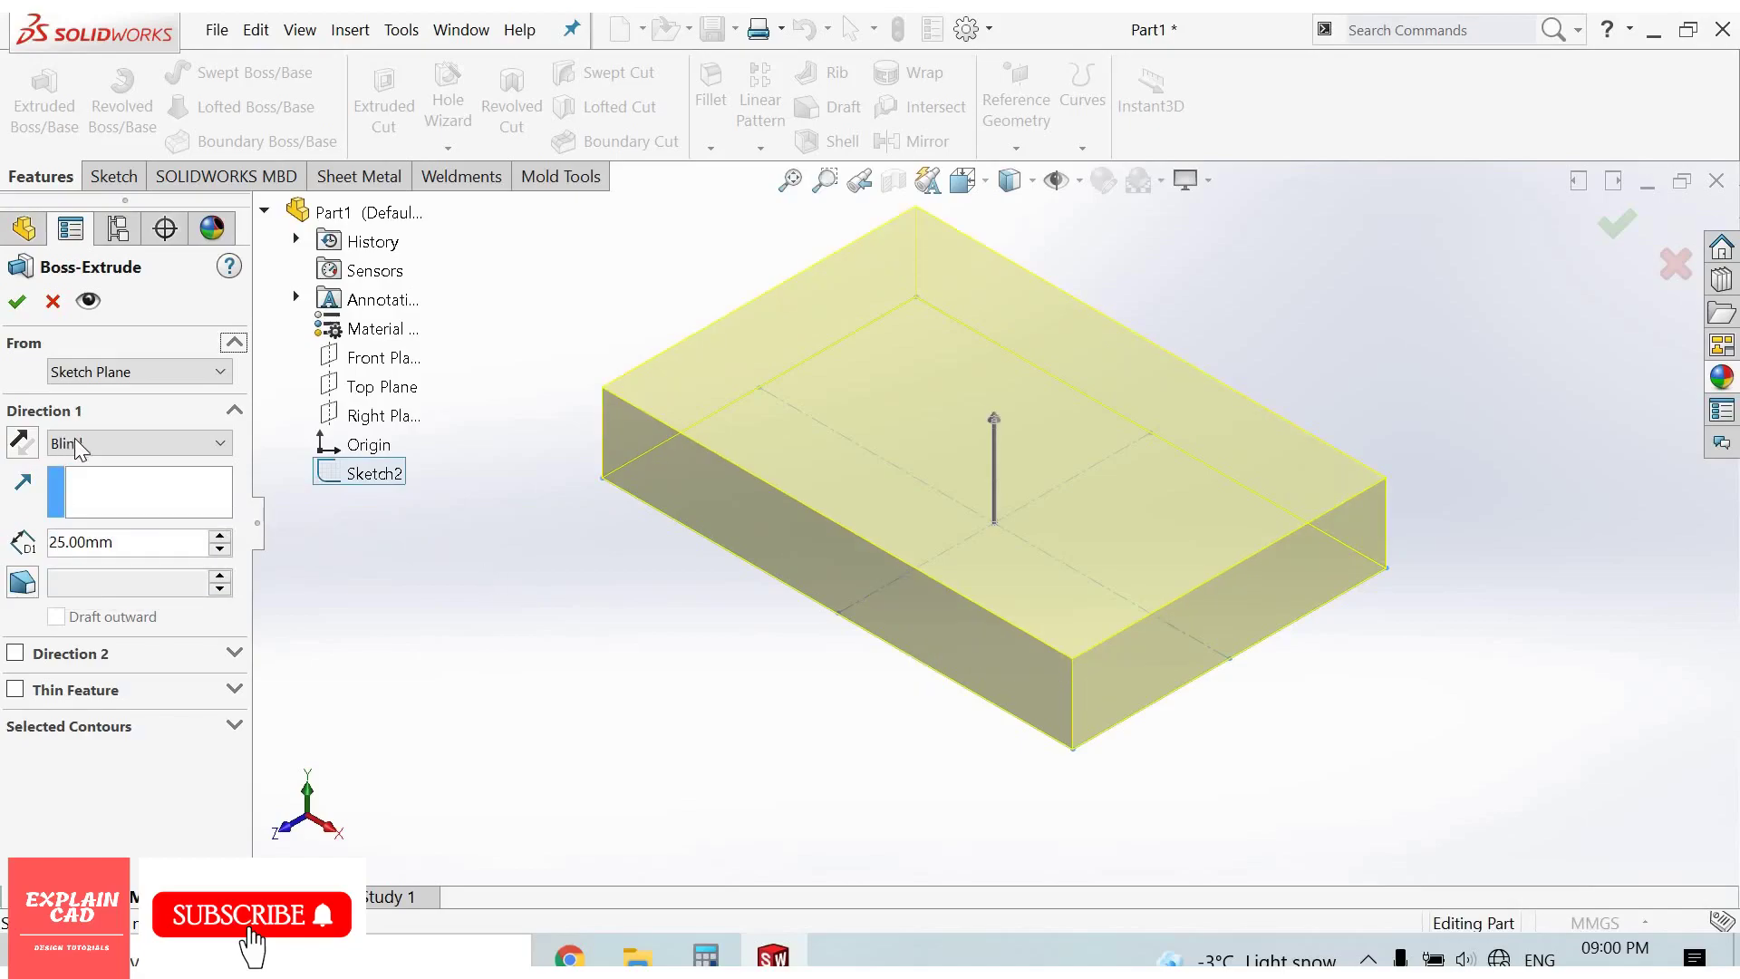
click(80, 444)
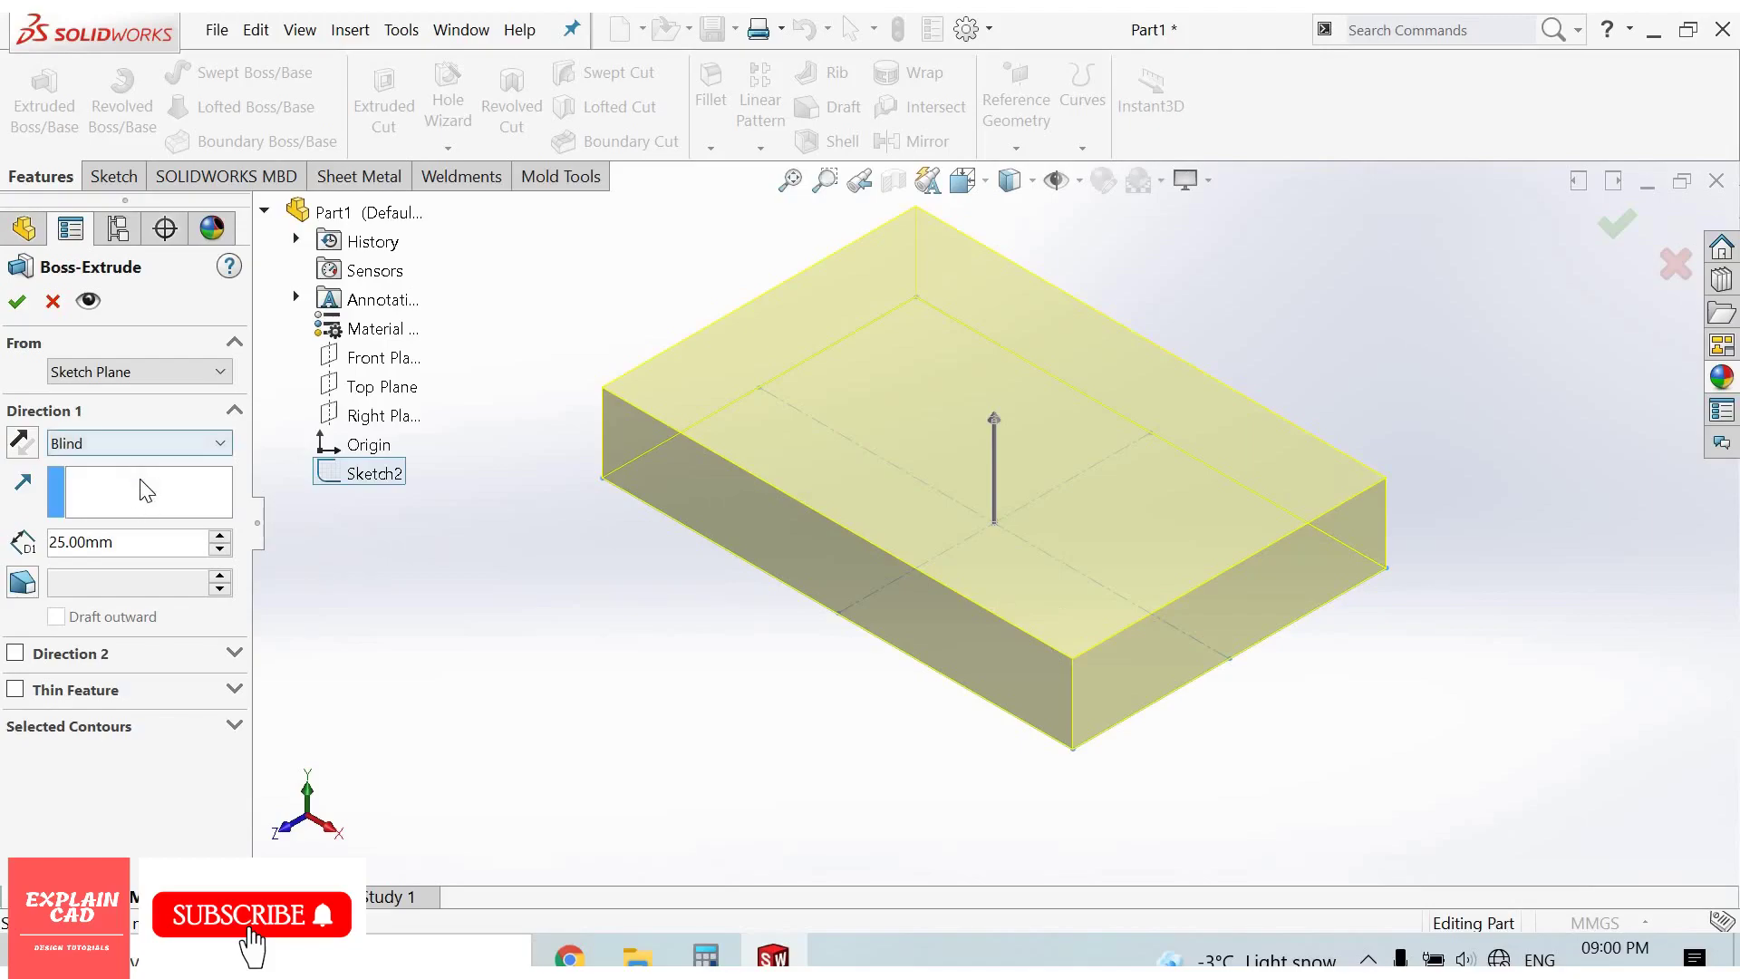
click(140, 443)
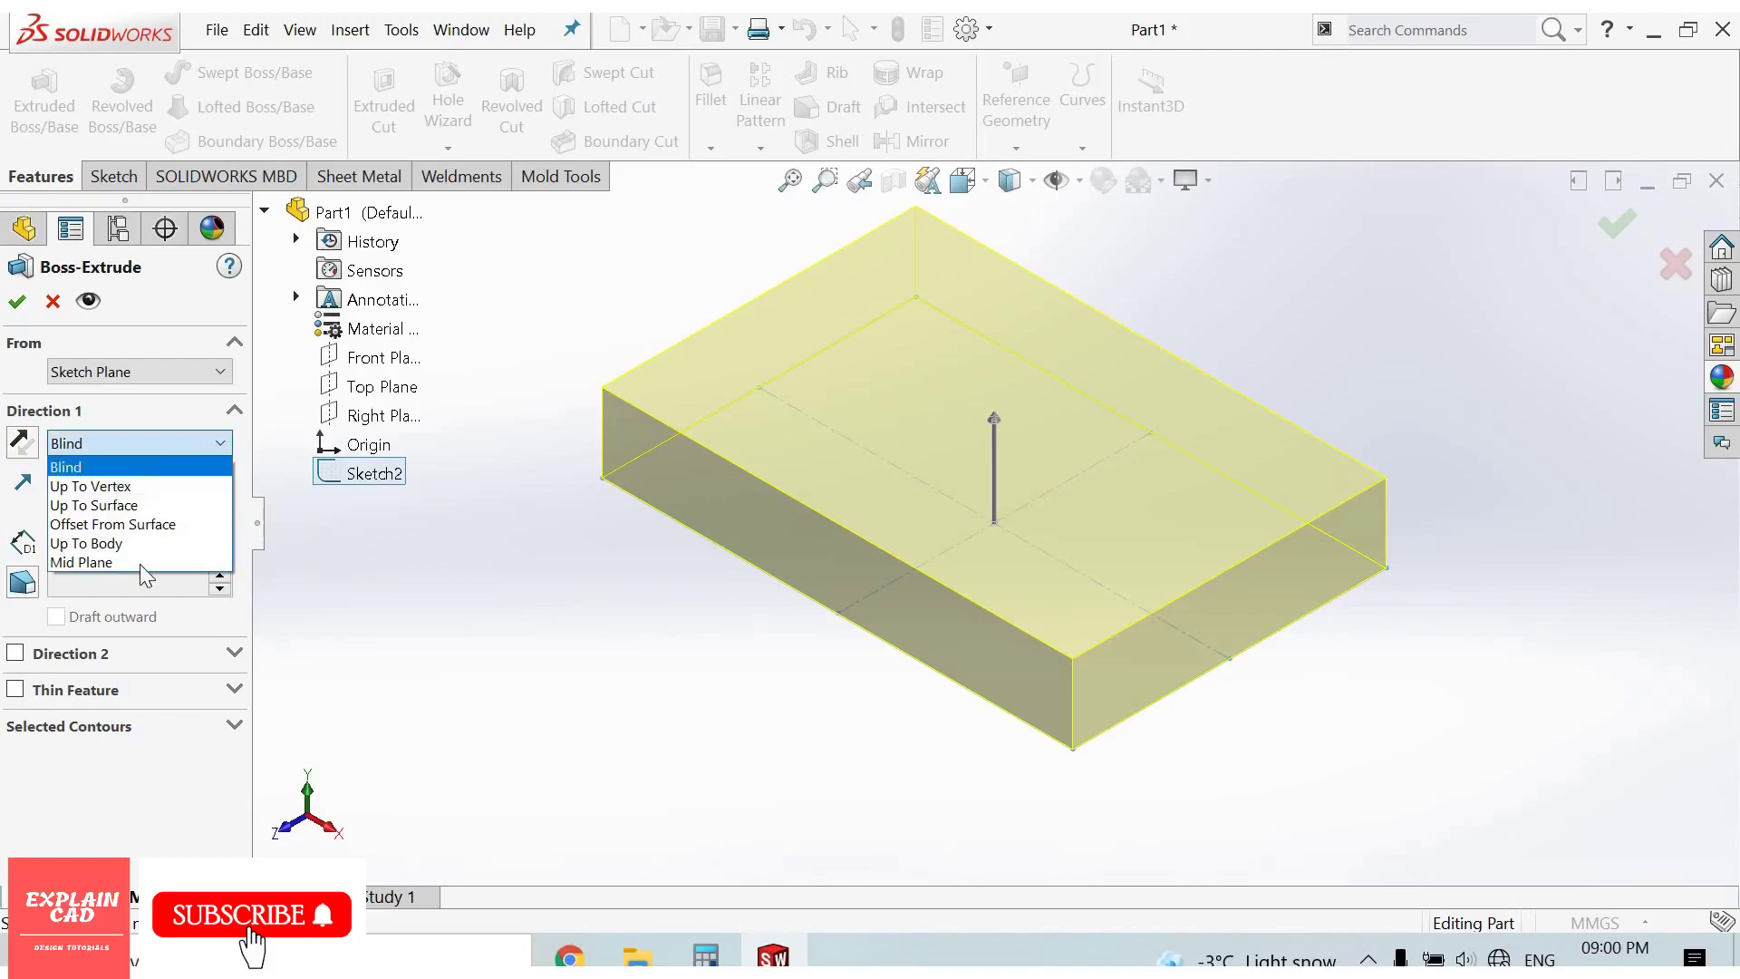
click(29, 585)
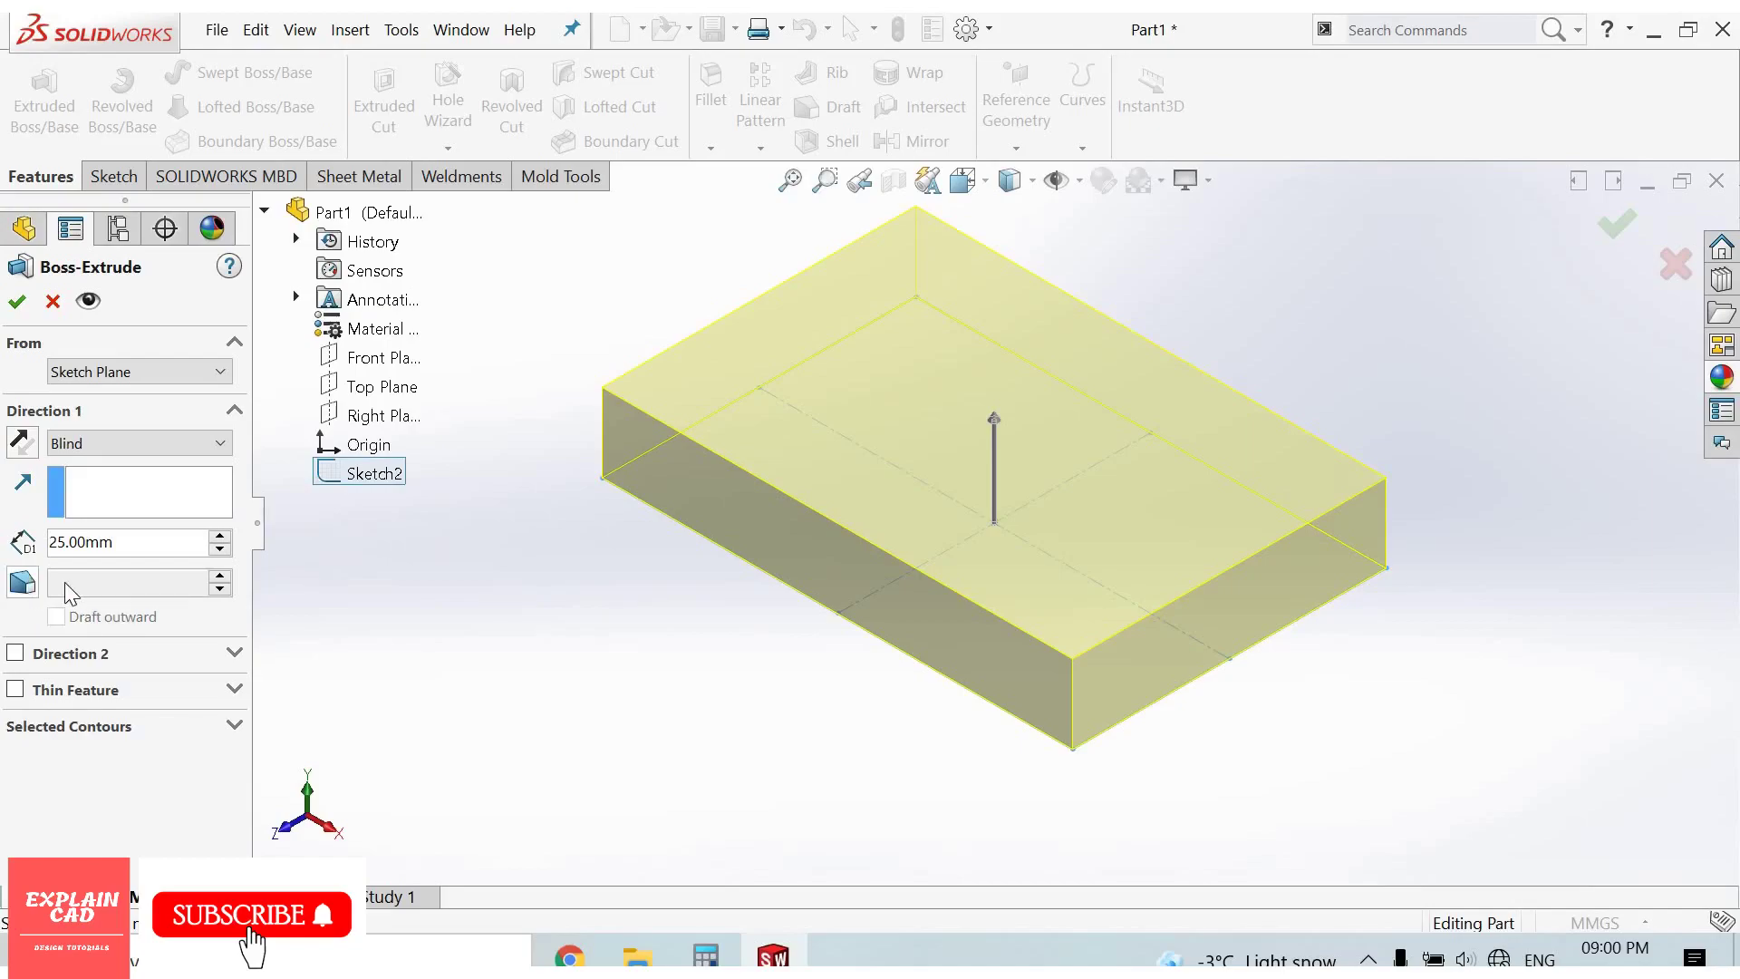
click(65, 581)
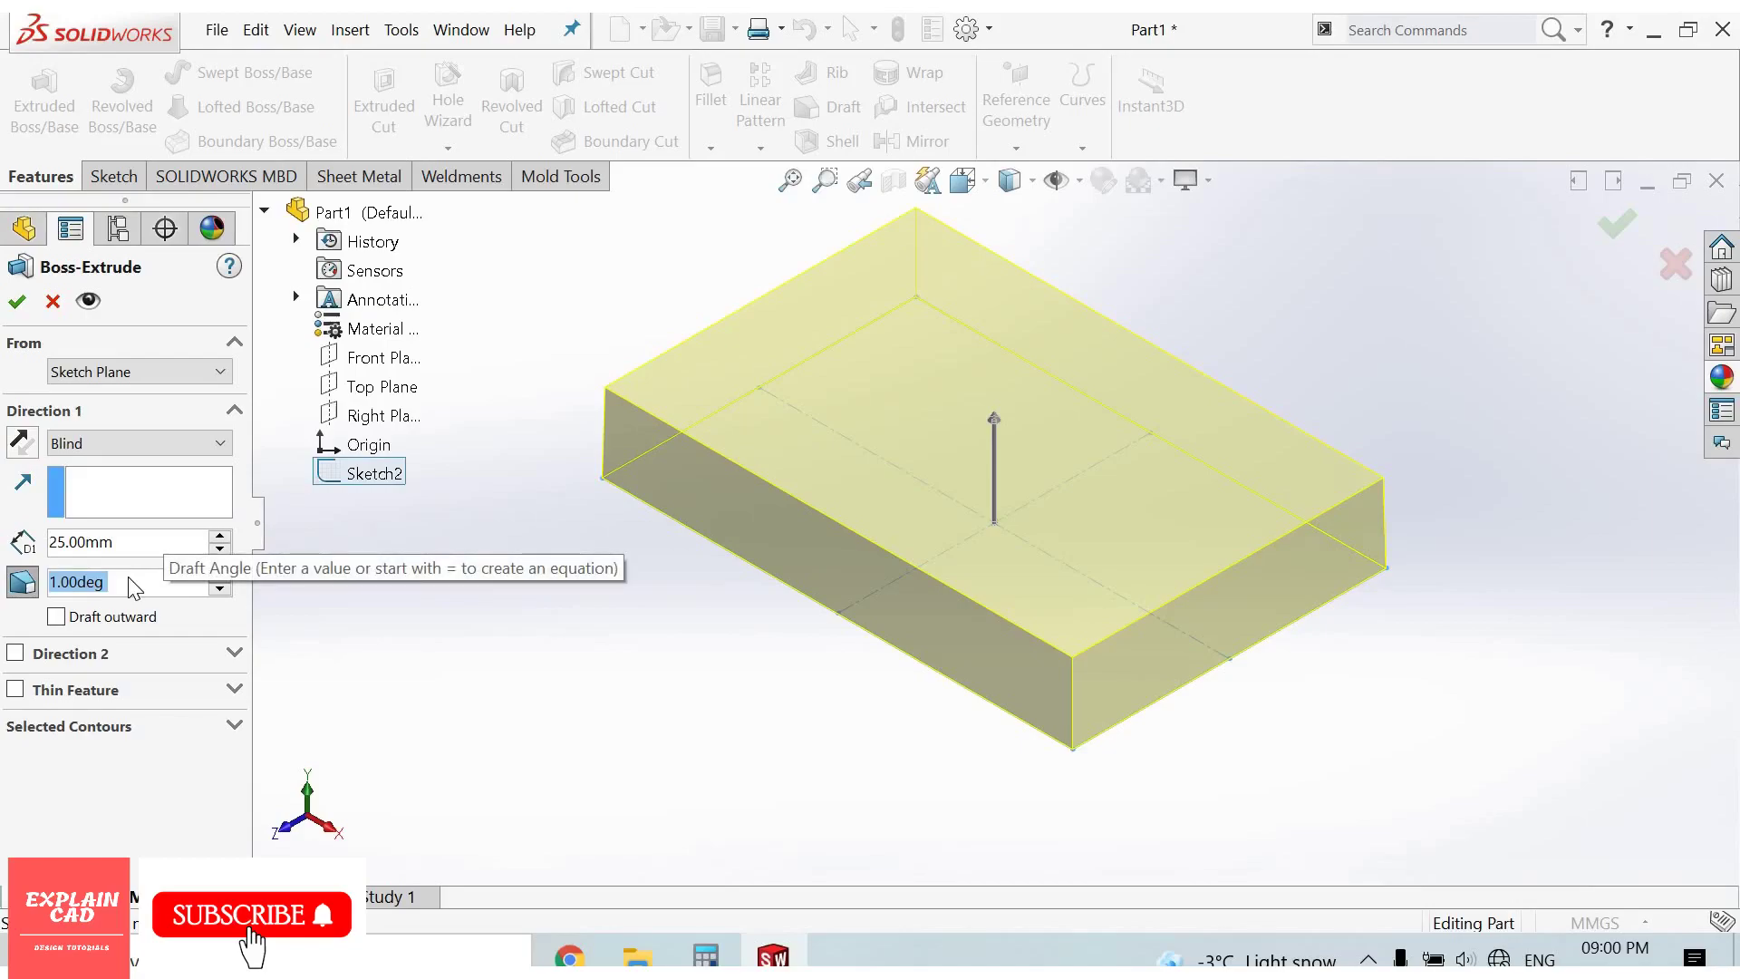
text(10)
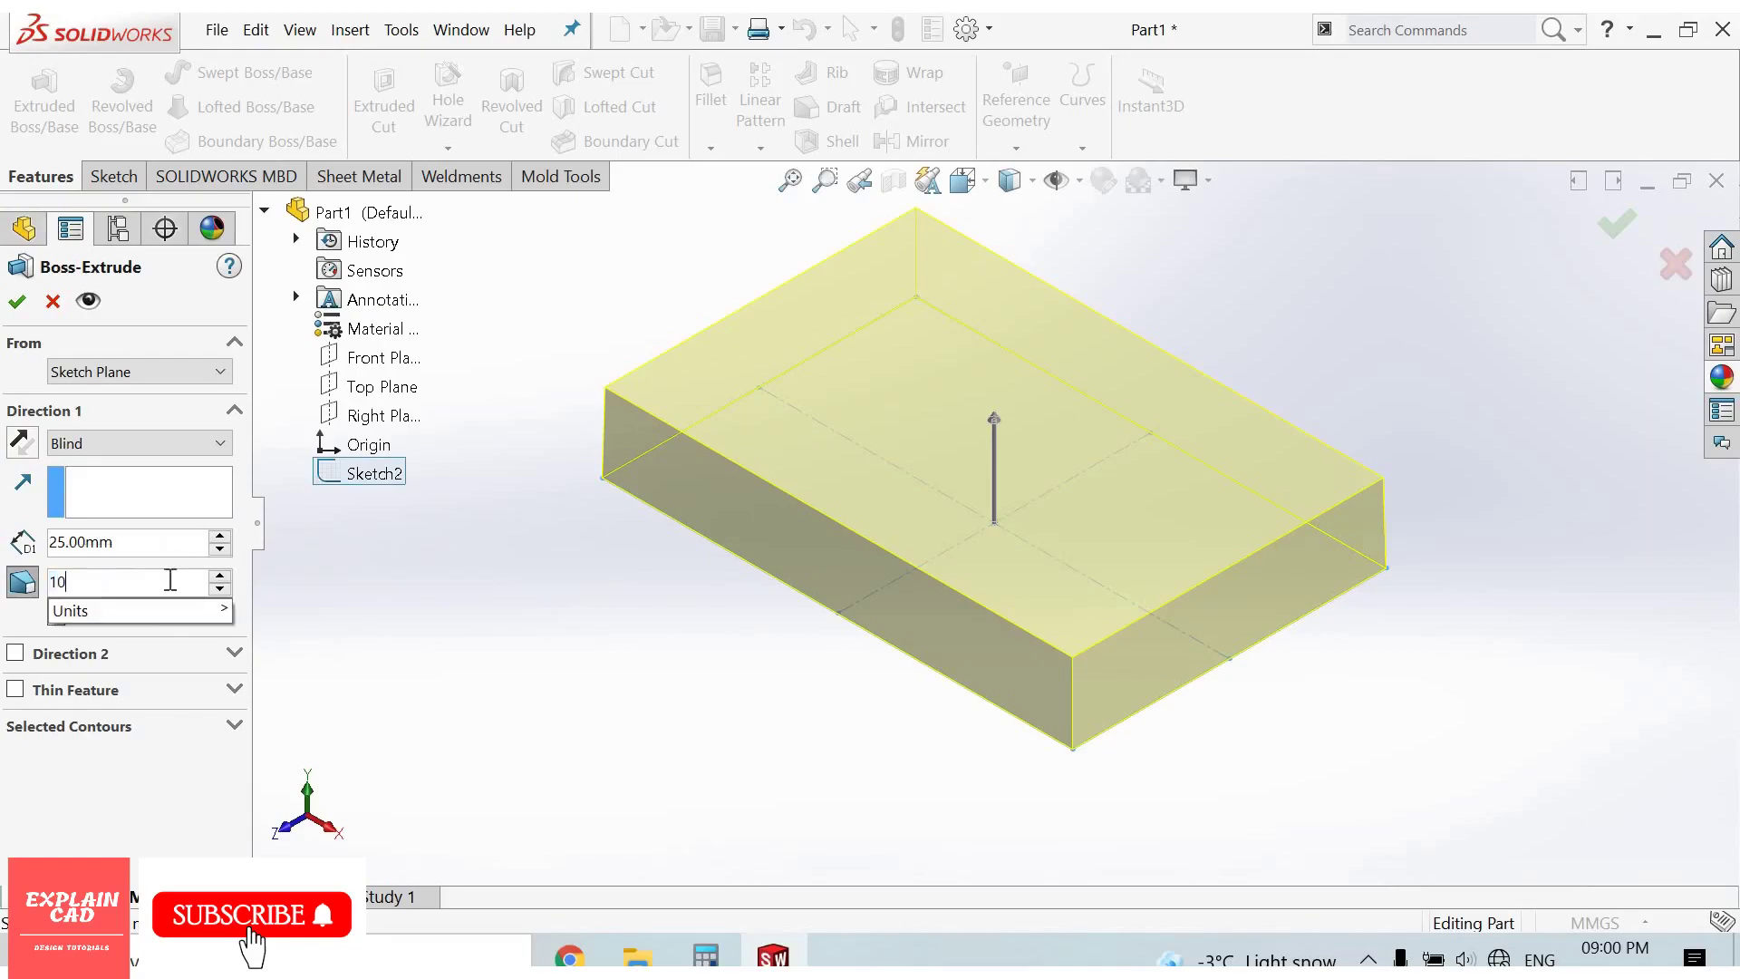
key(Return)
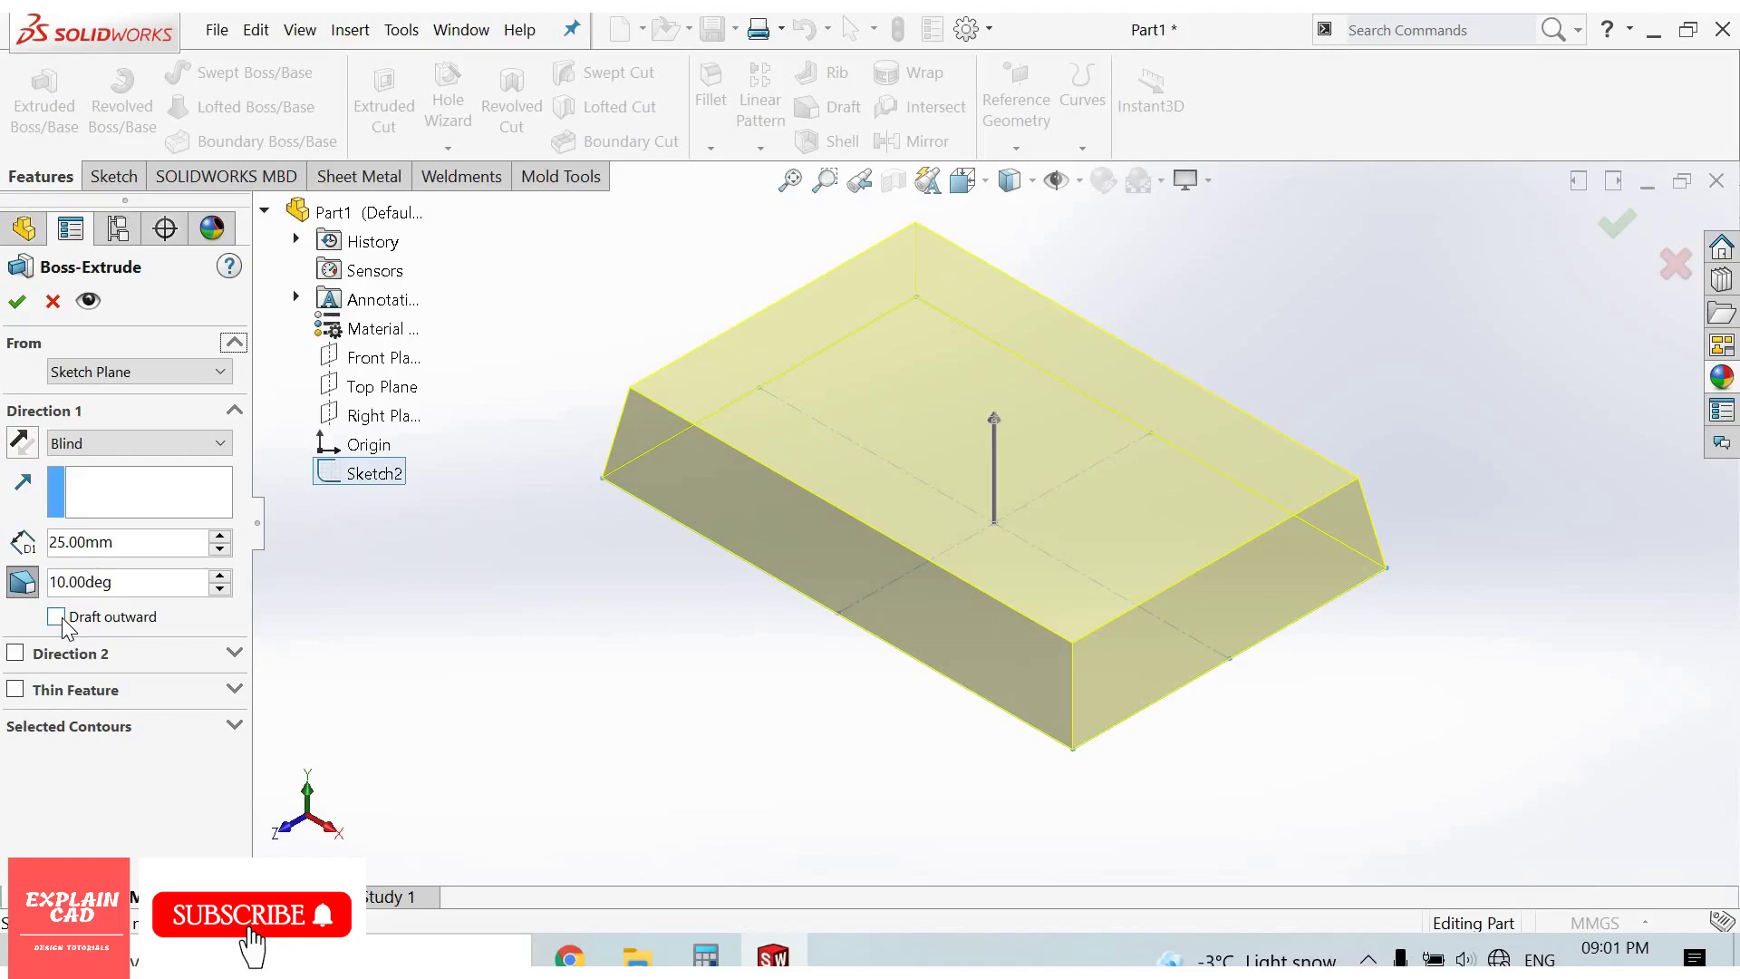
click(57, 617)
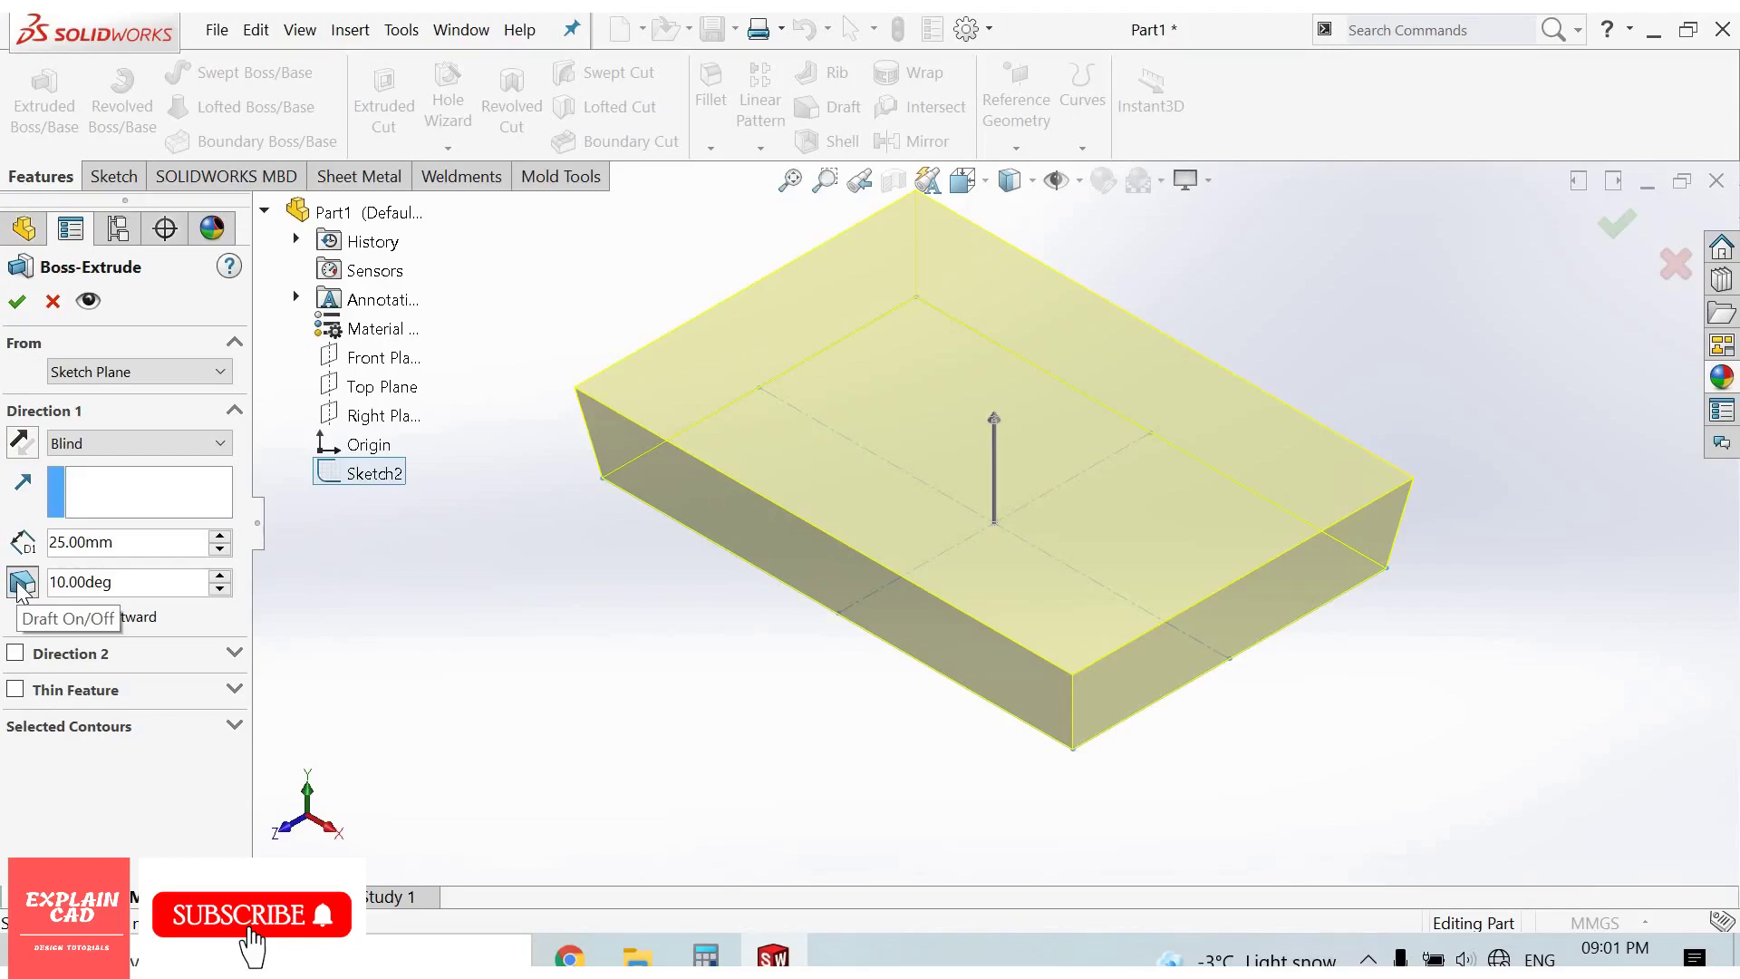
click(22, 584)
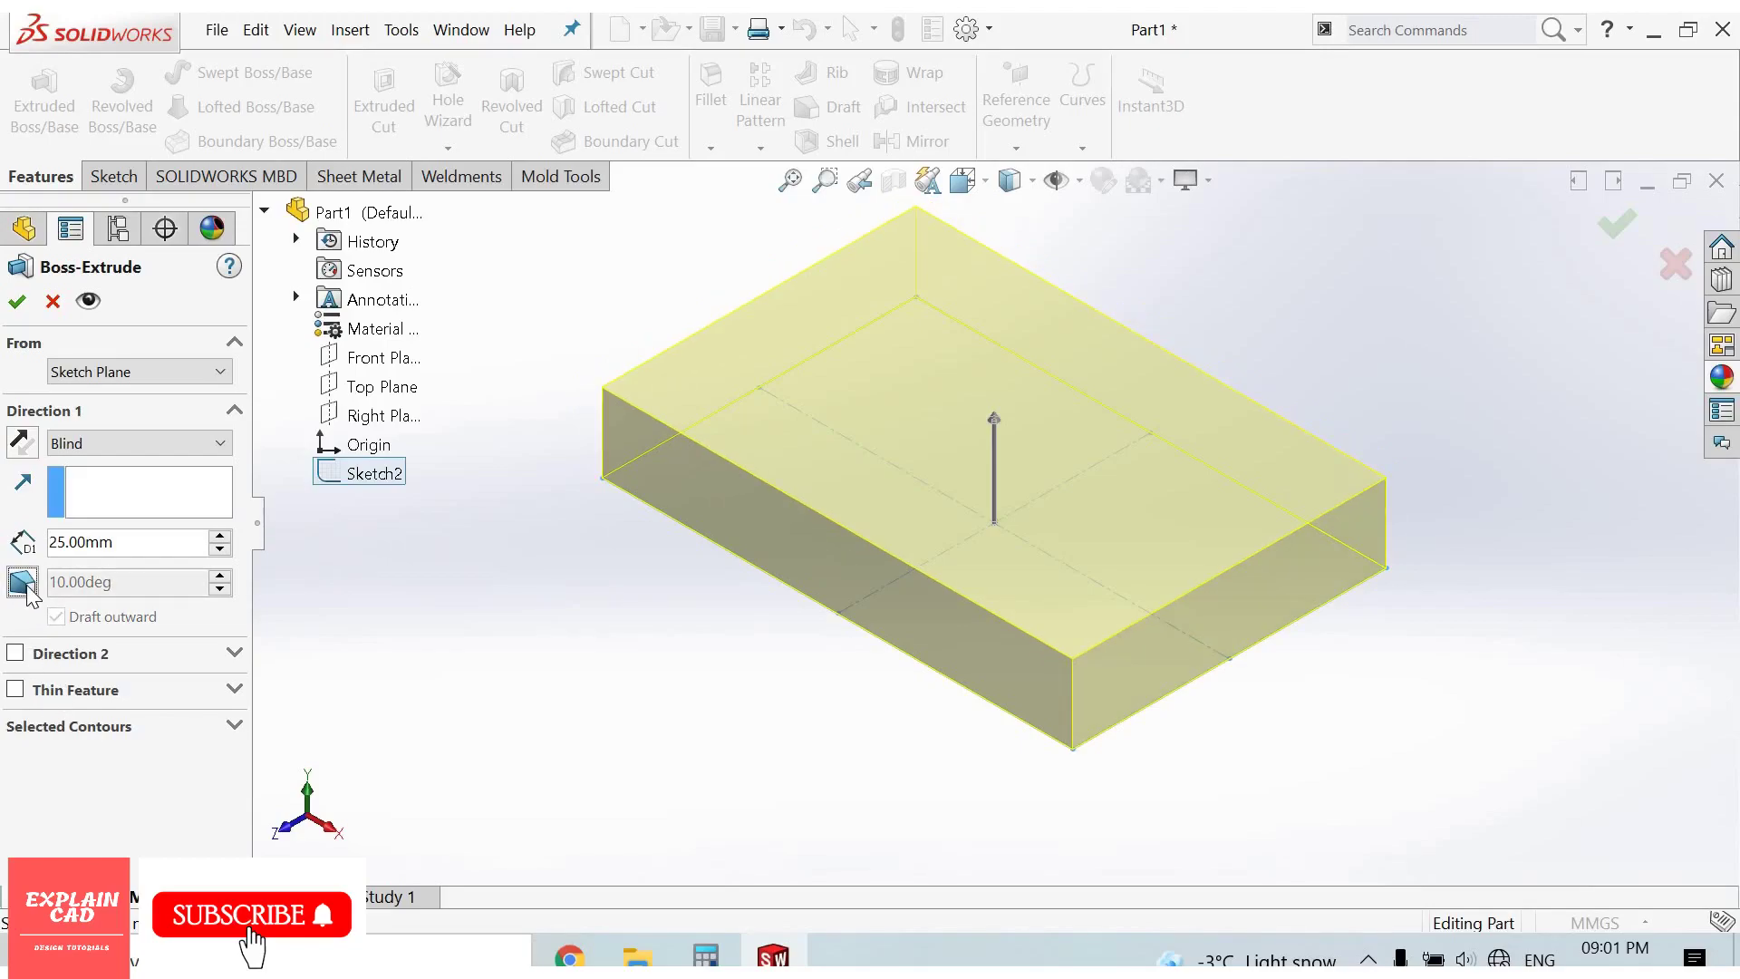
- Add a 30 mm Direction 2 extent with a 10° outward draft
click(15, 654)
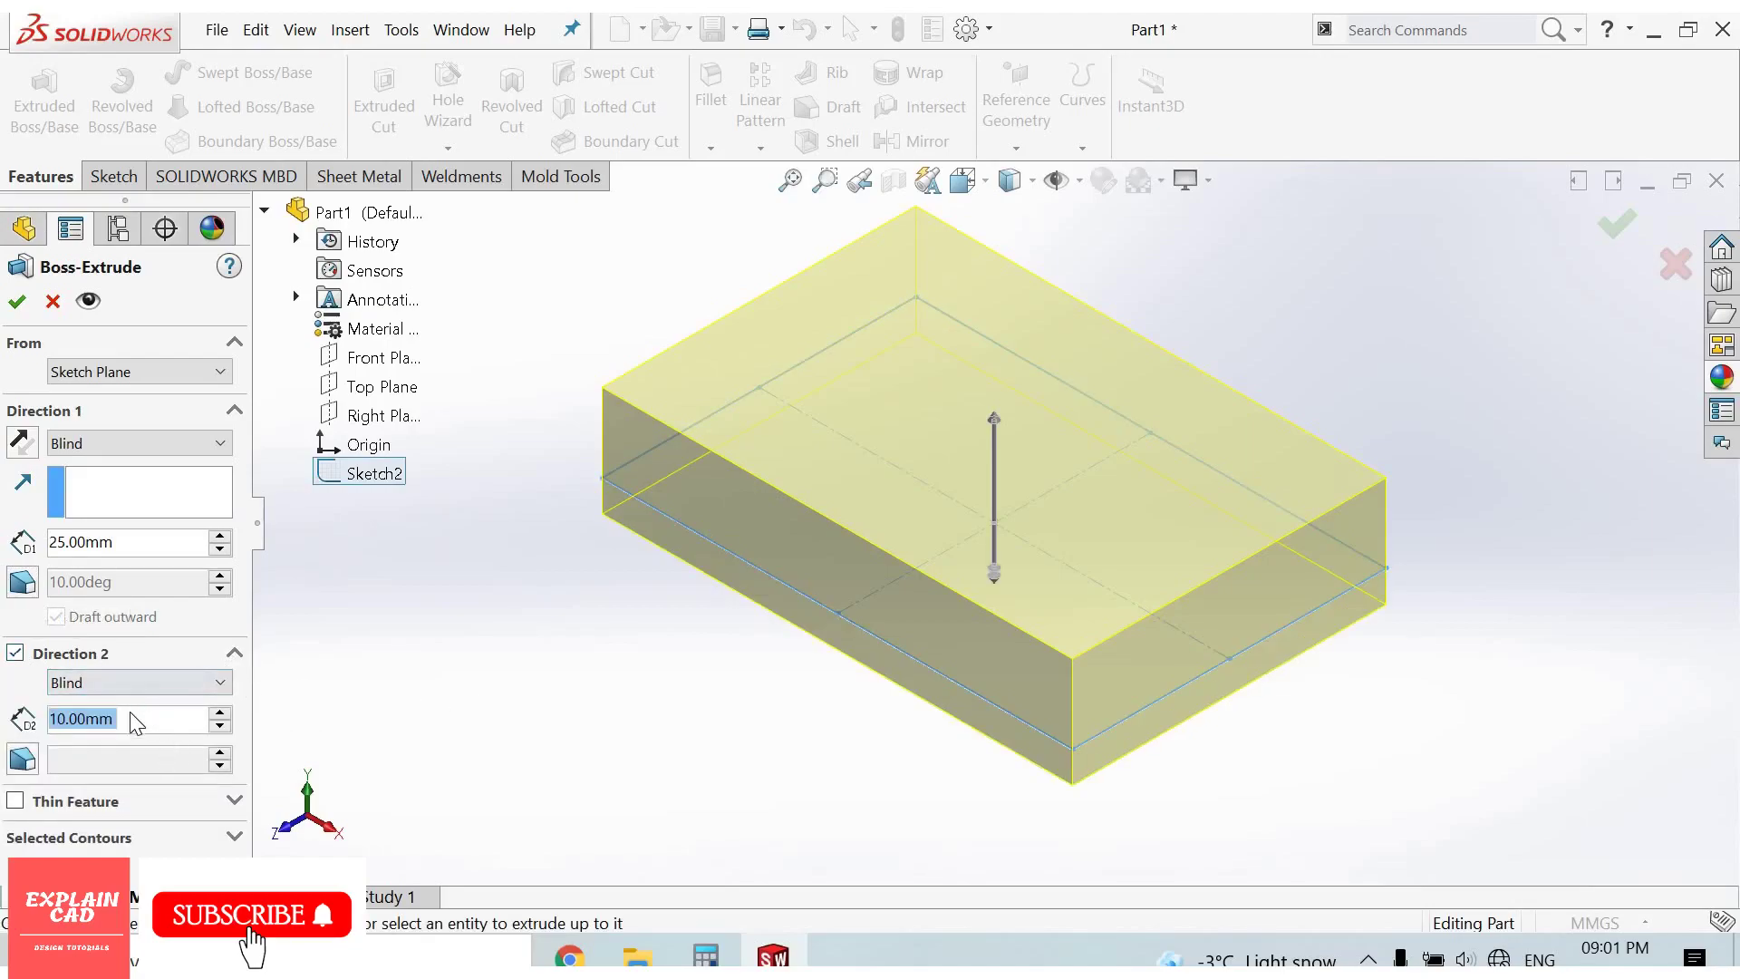
click(220, 714)
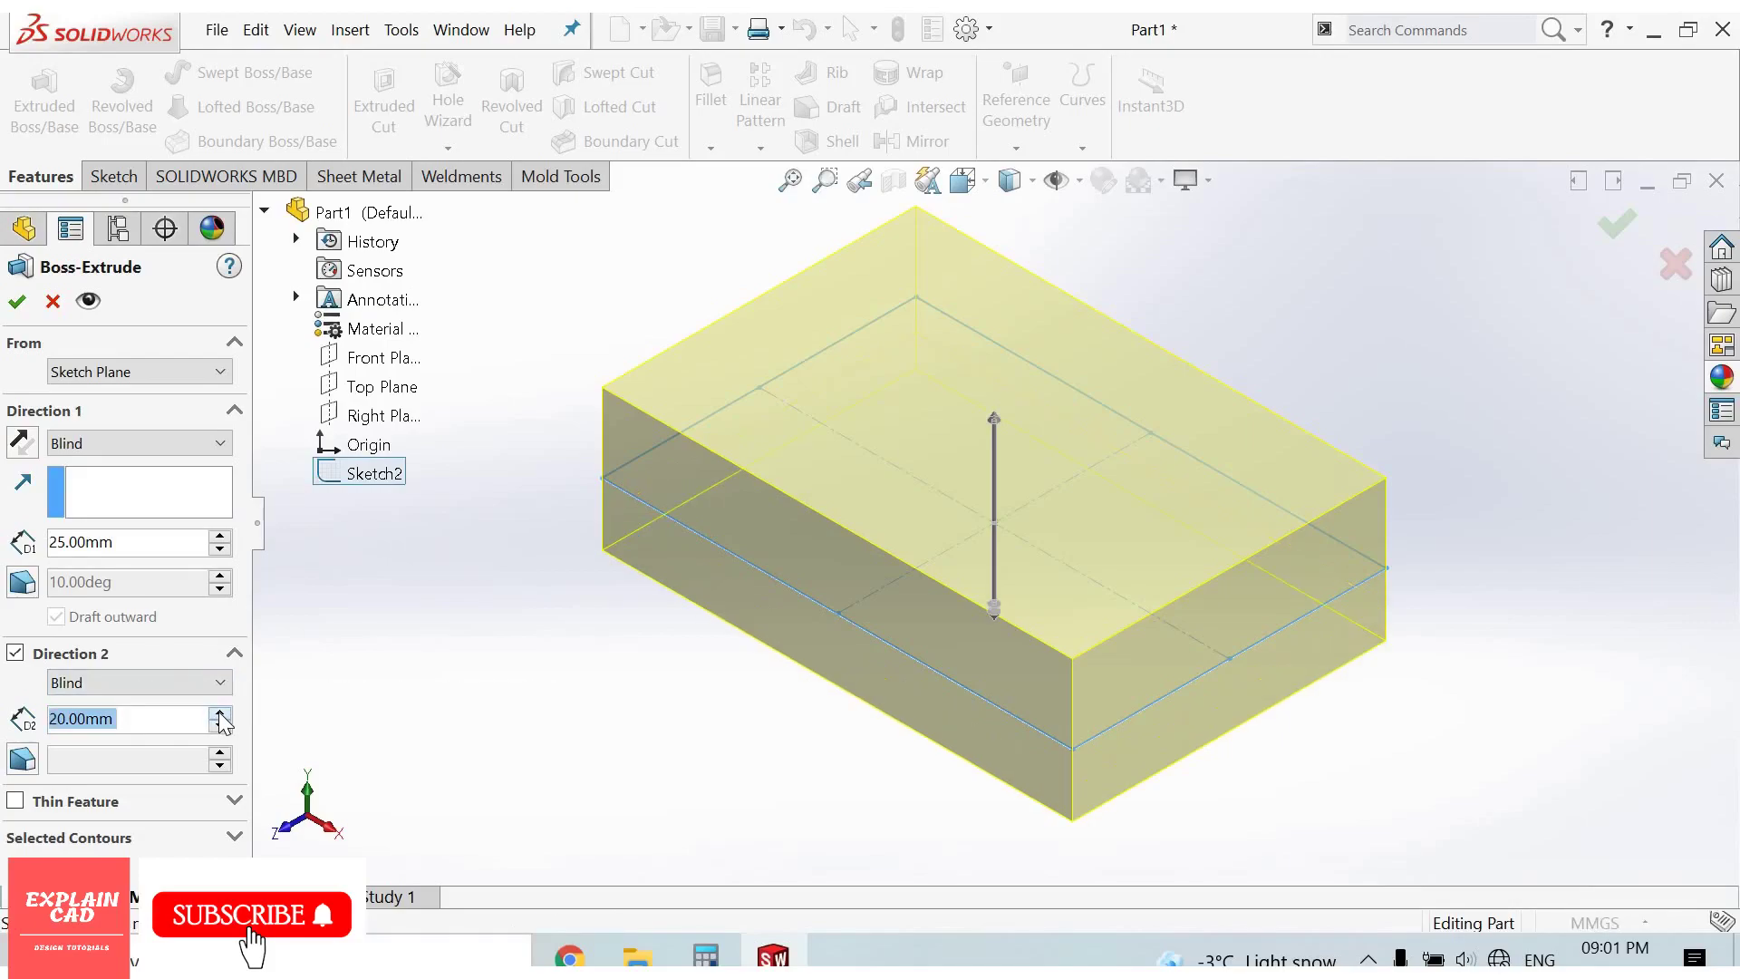
click(219, 713)
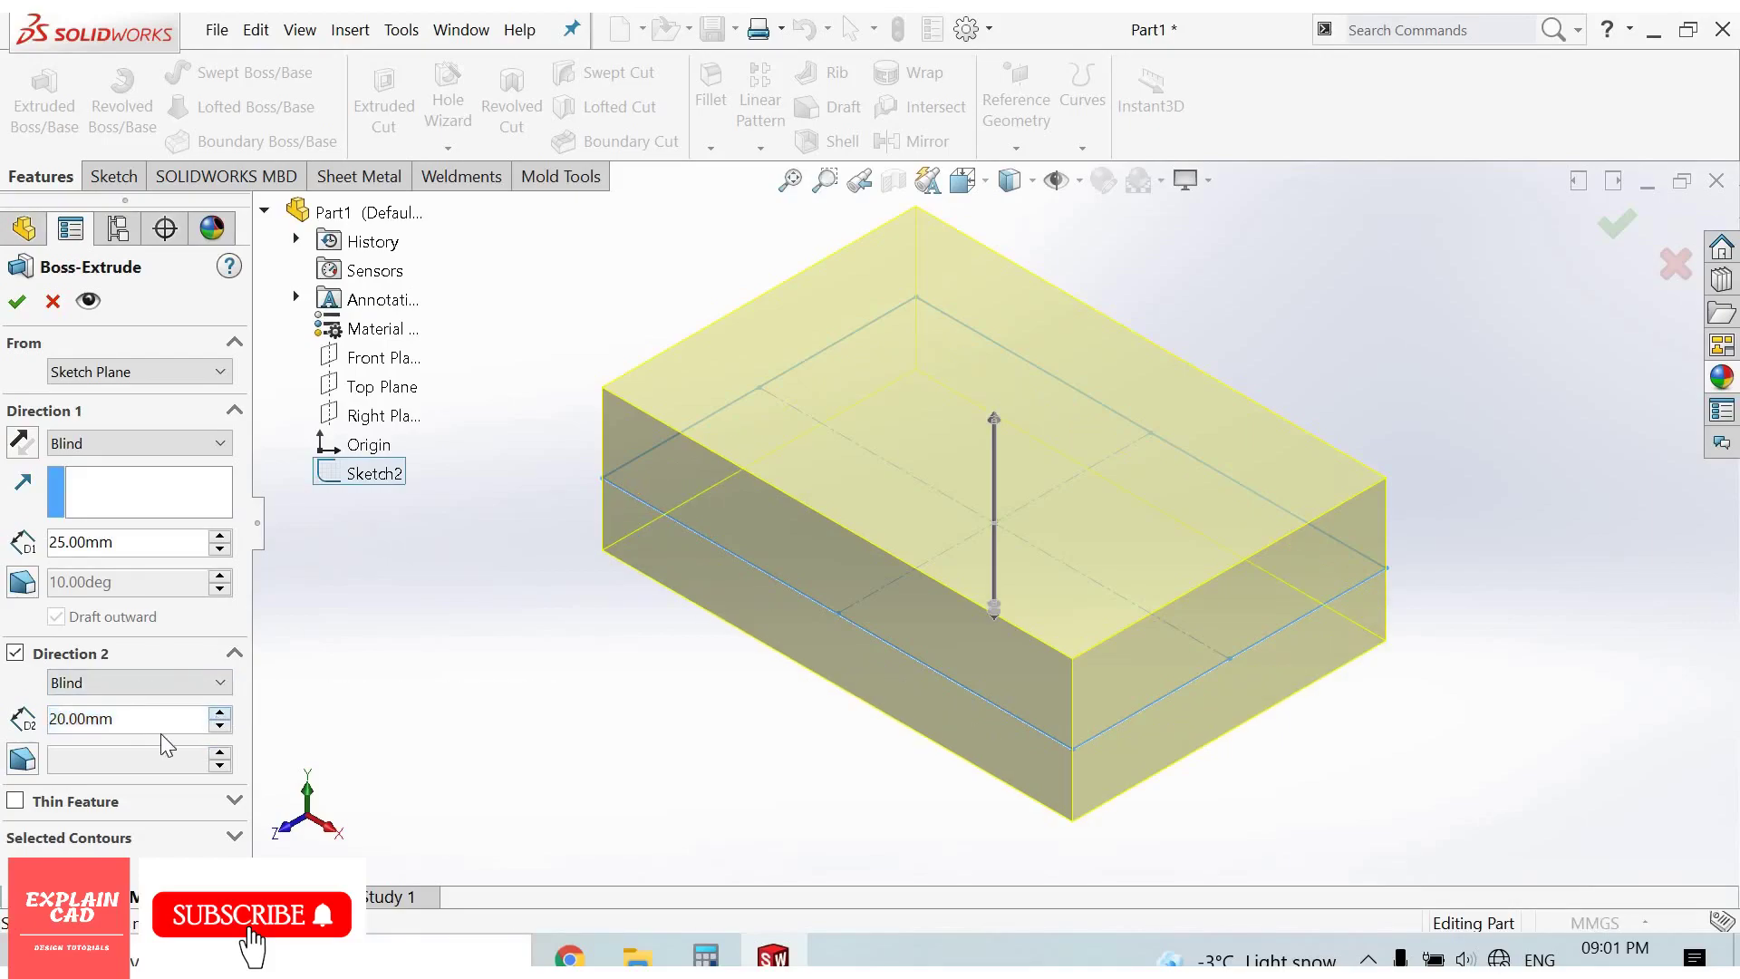
click(22, 760)
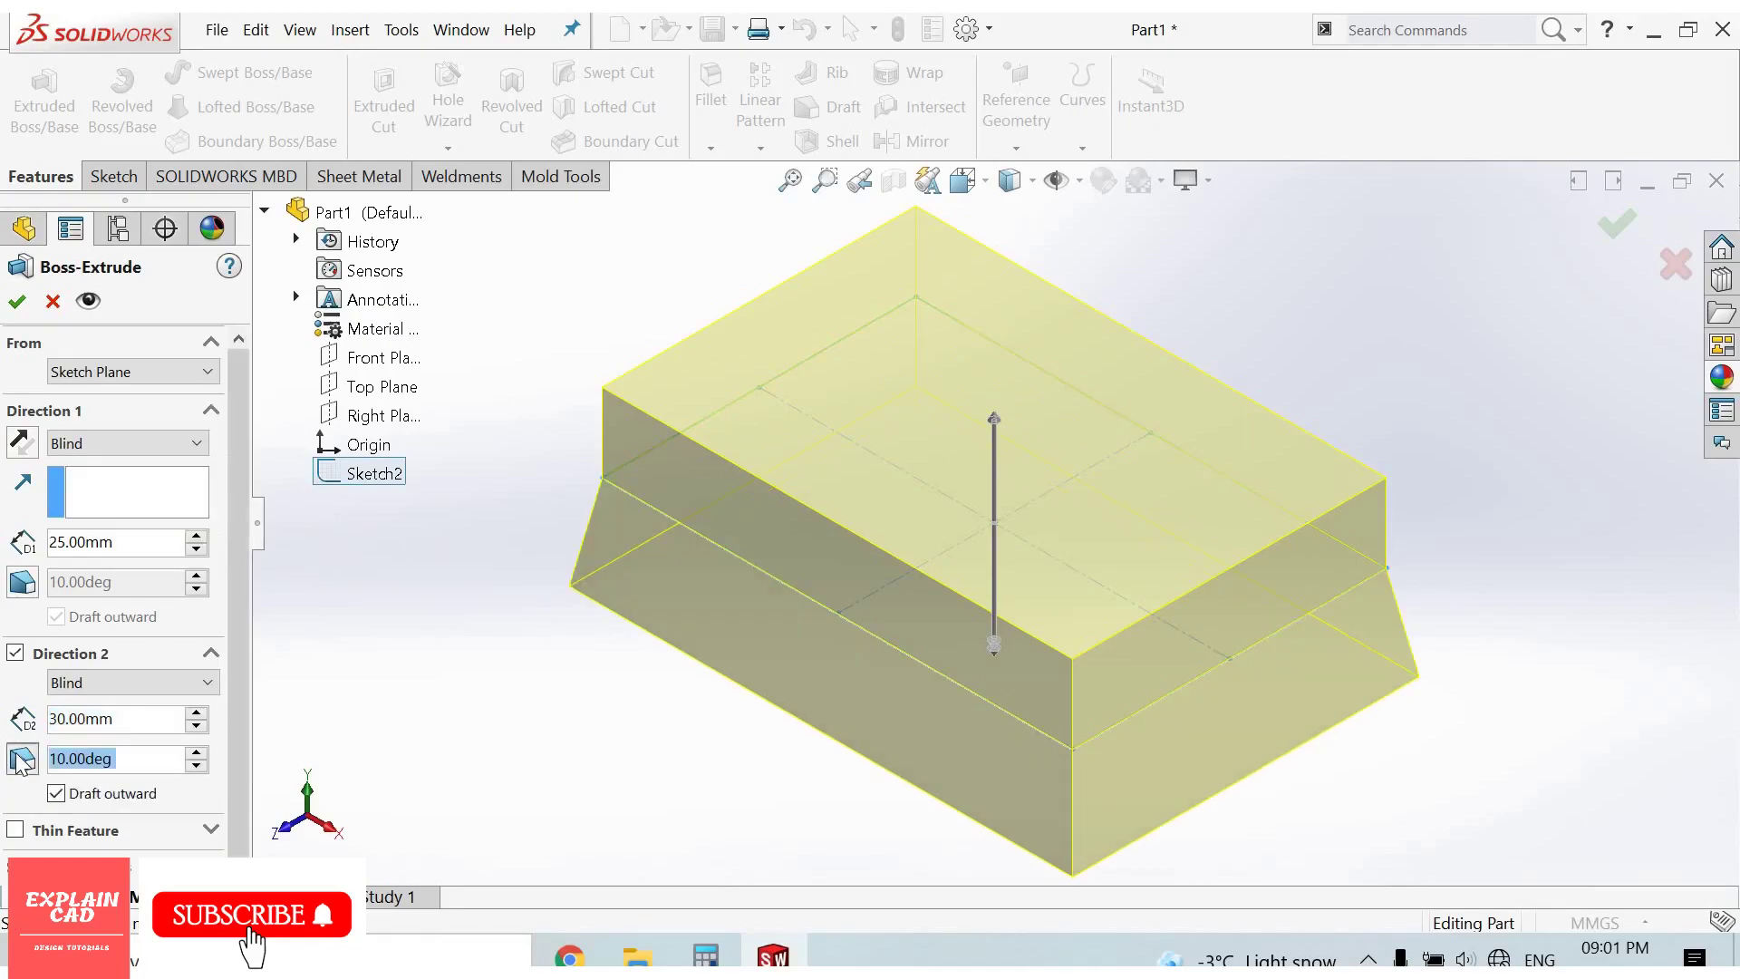
click(21, 760)
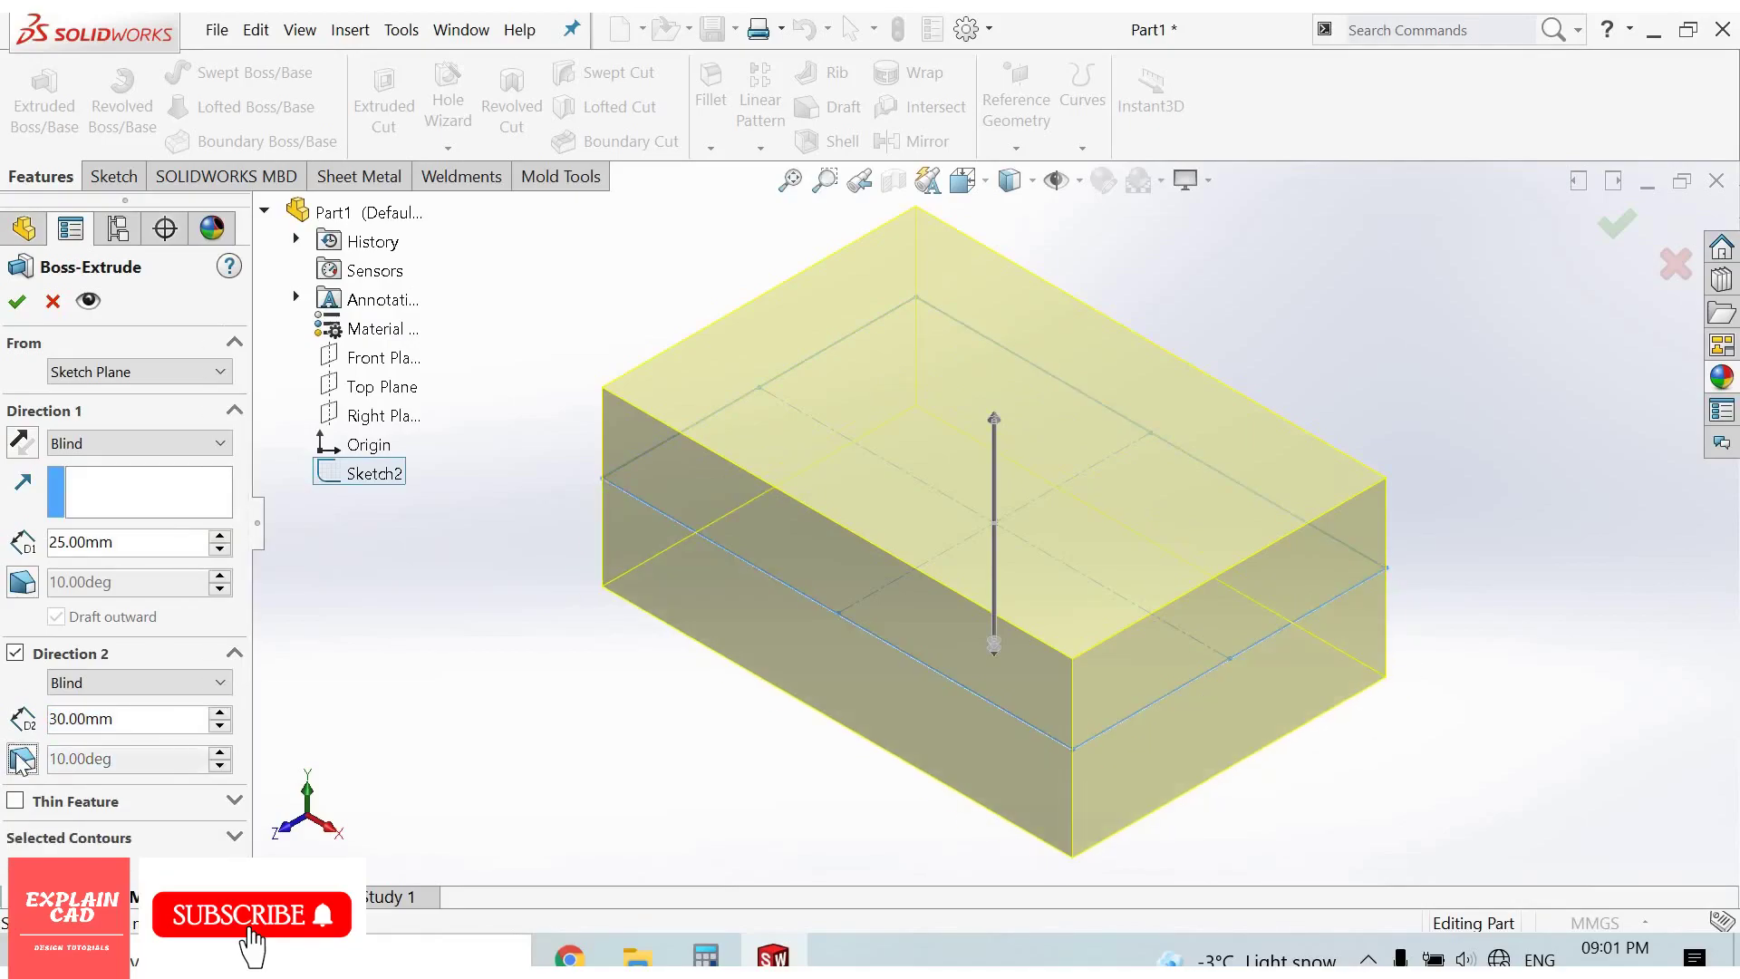
click(22, 760)
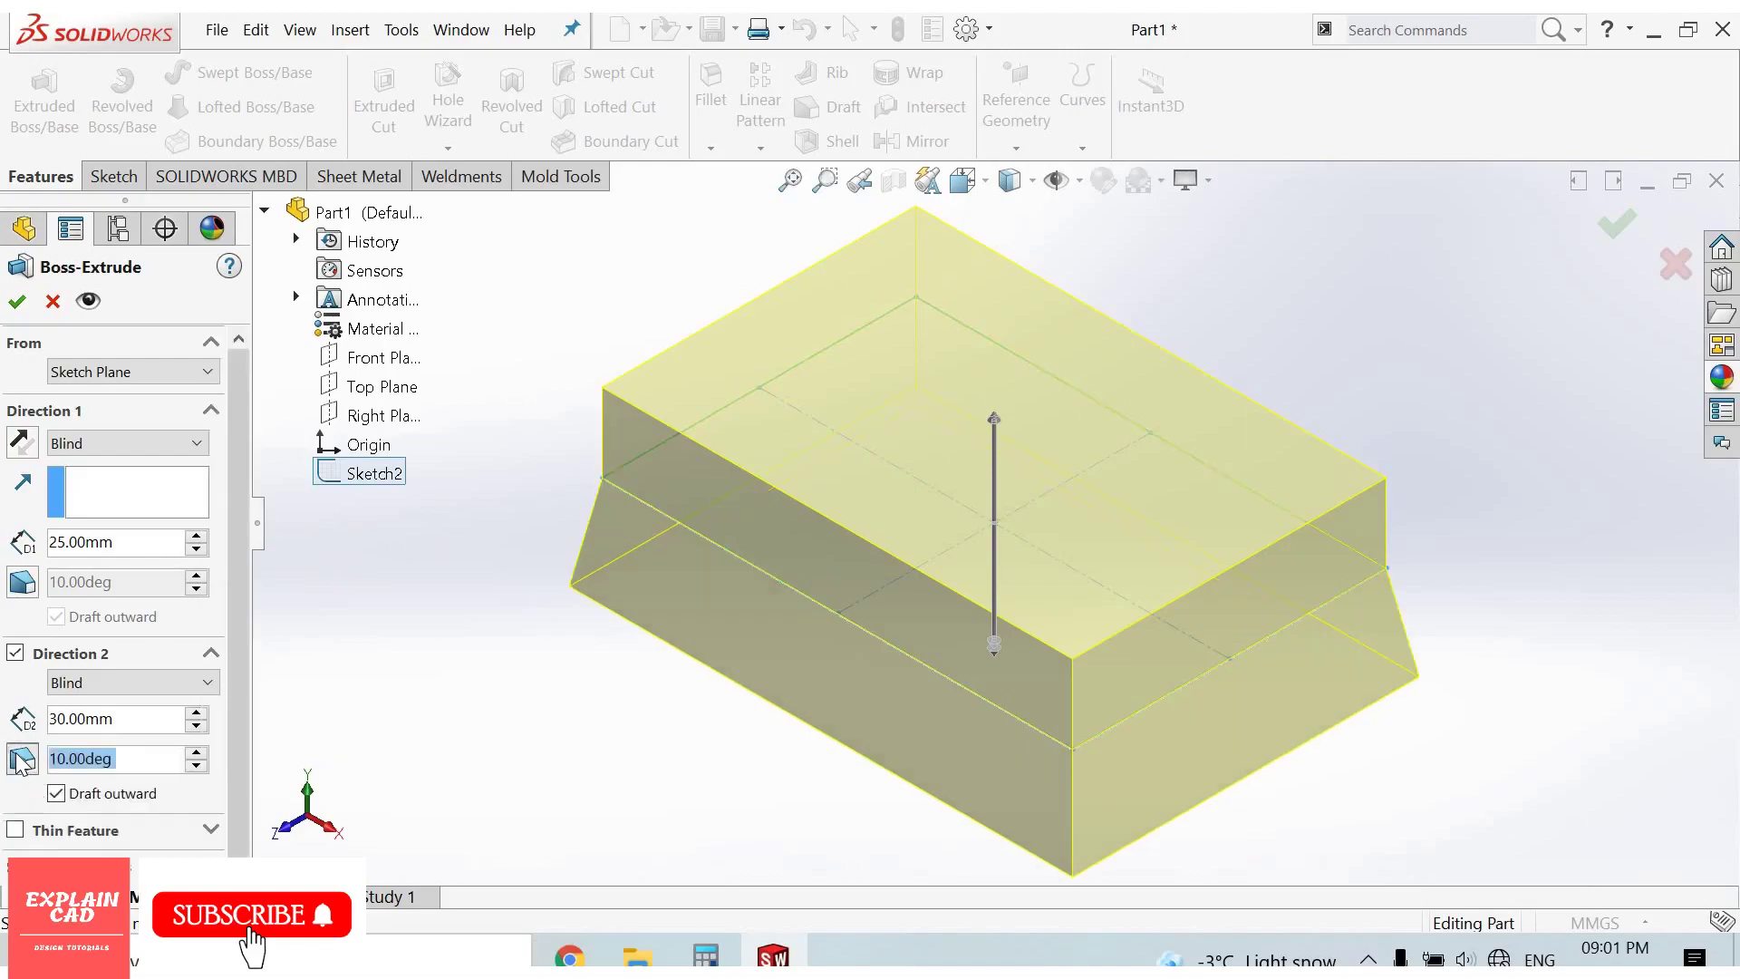
click(56, 794)
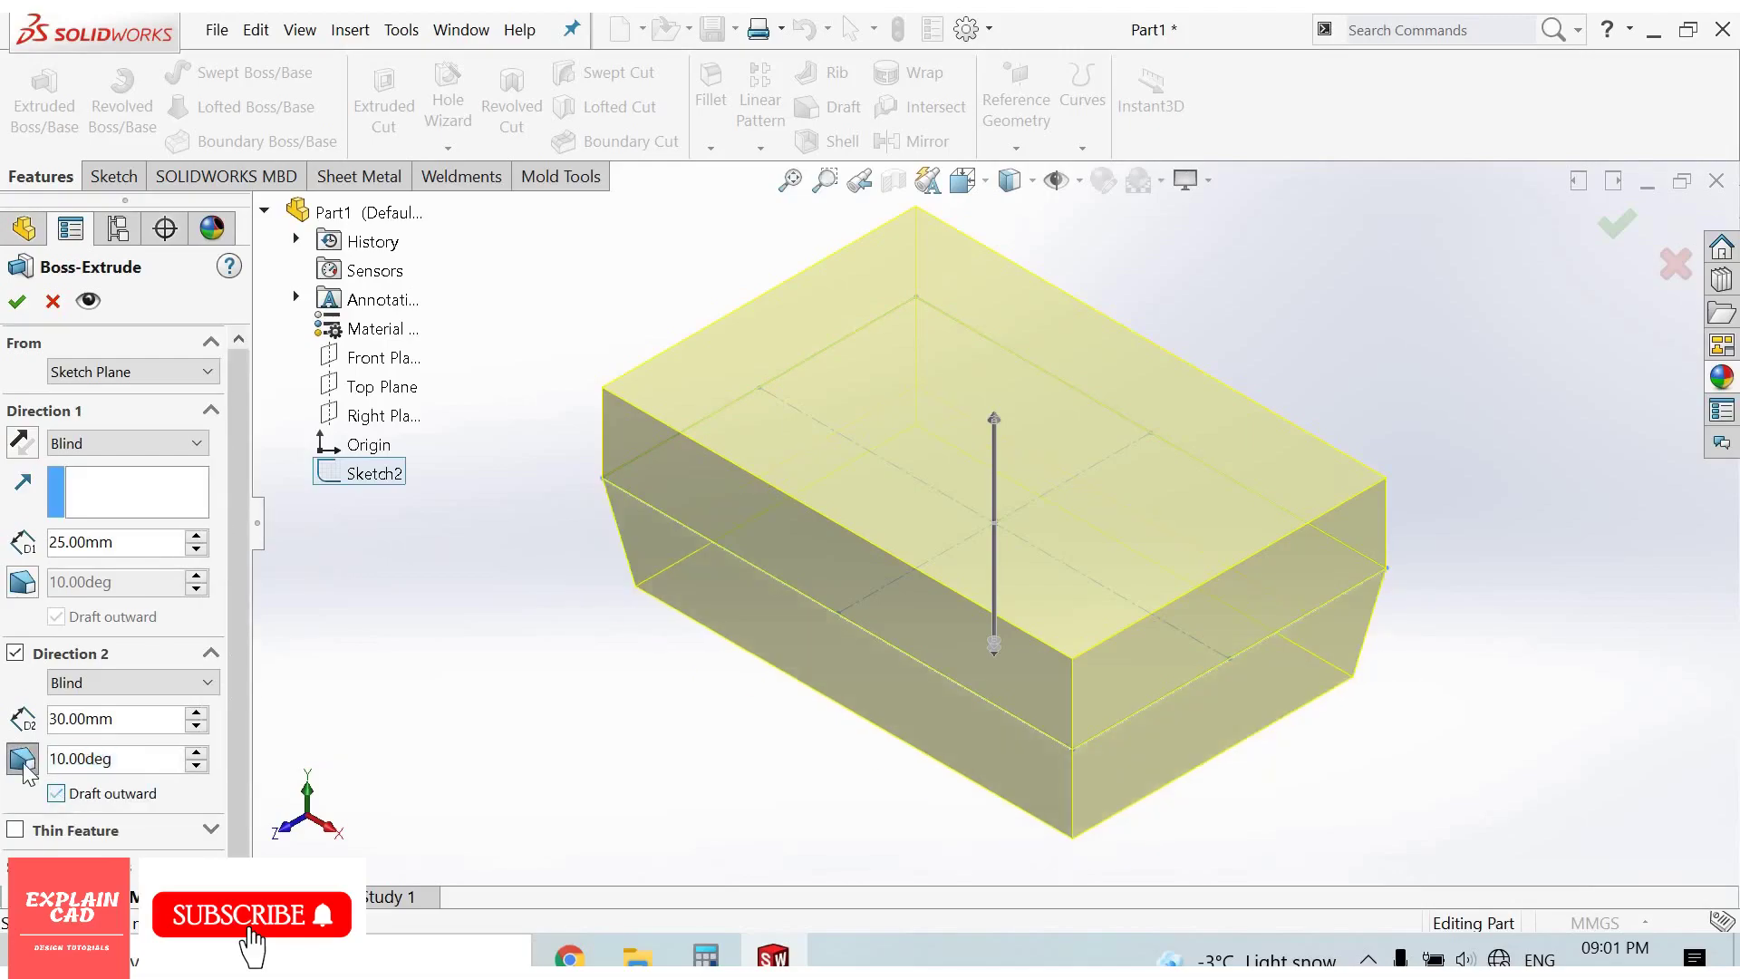
- Make the extrusion a thin feature with 5 mm wall thickness
click(97, 816)
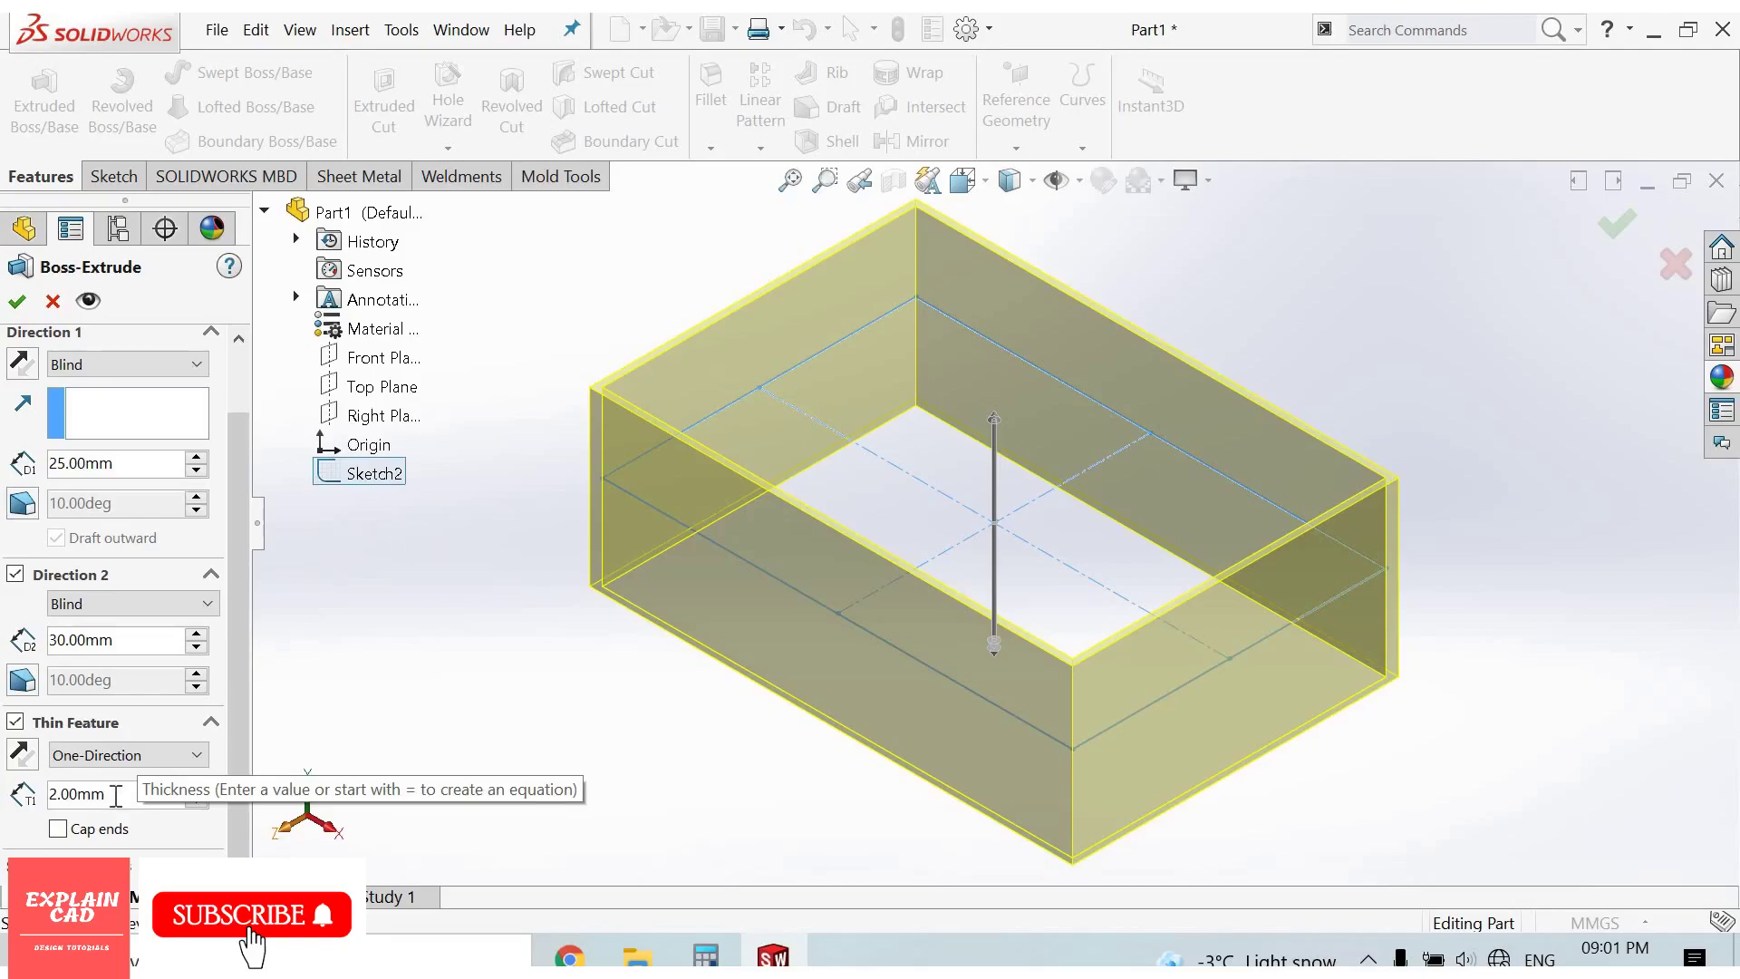
drag(116, 795, 5, 803)
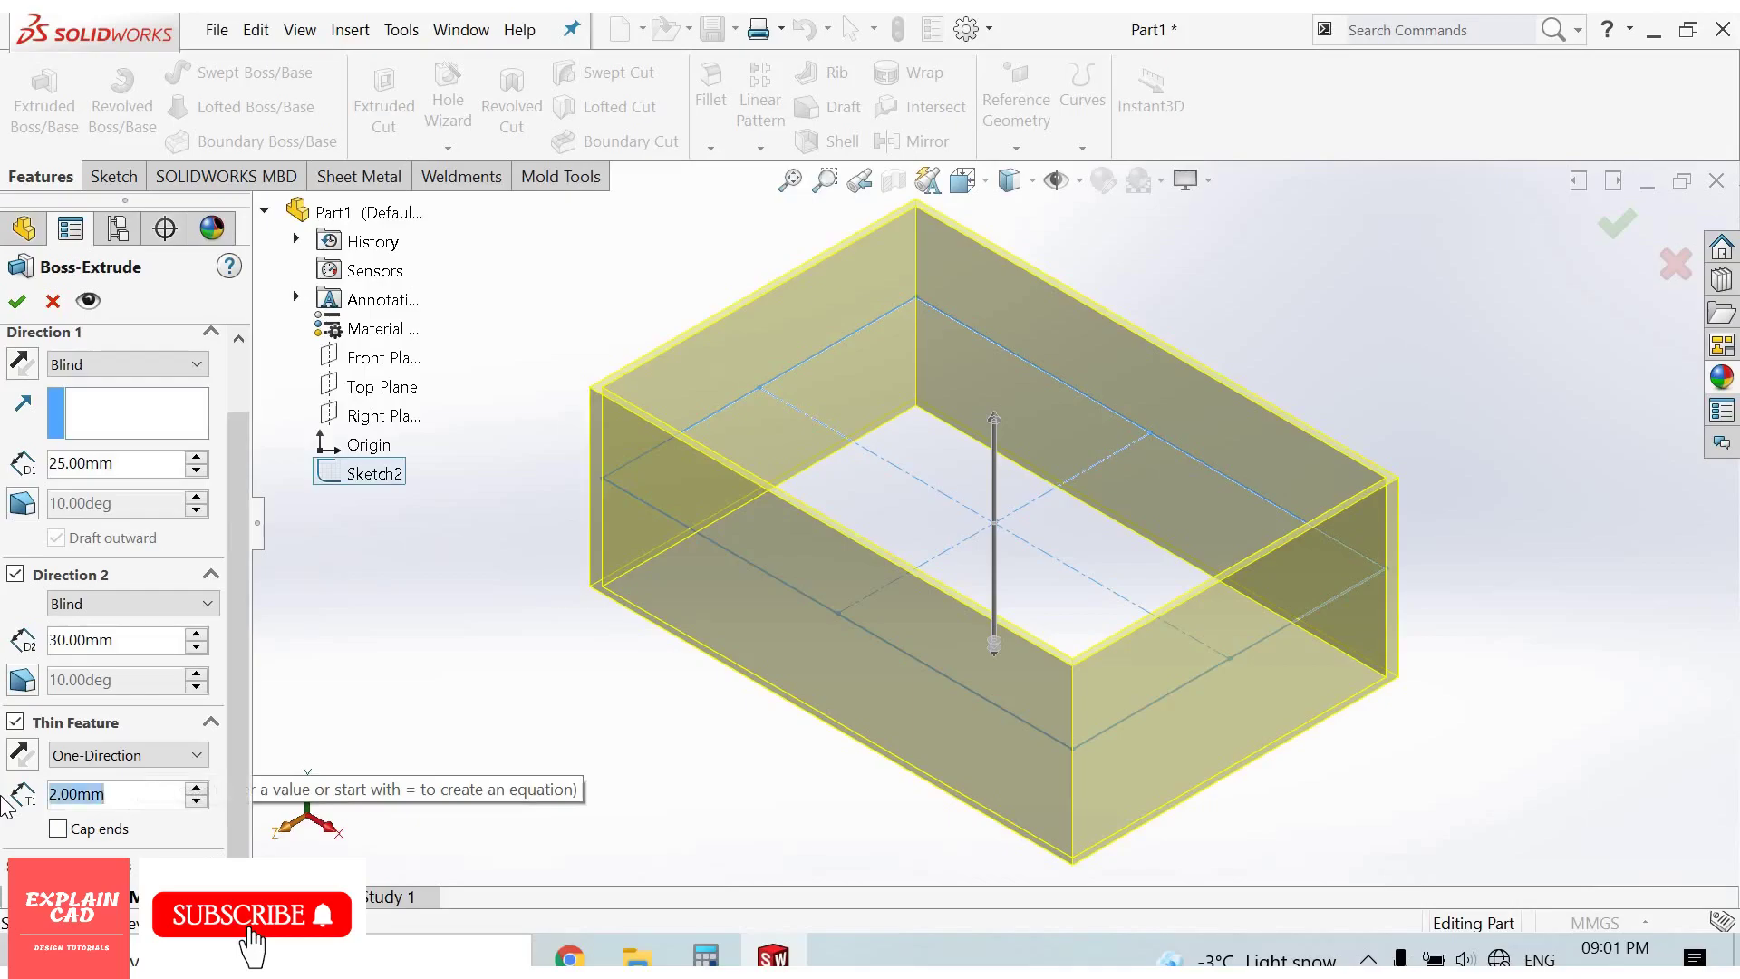
text(5)
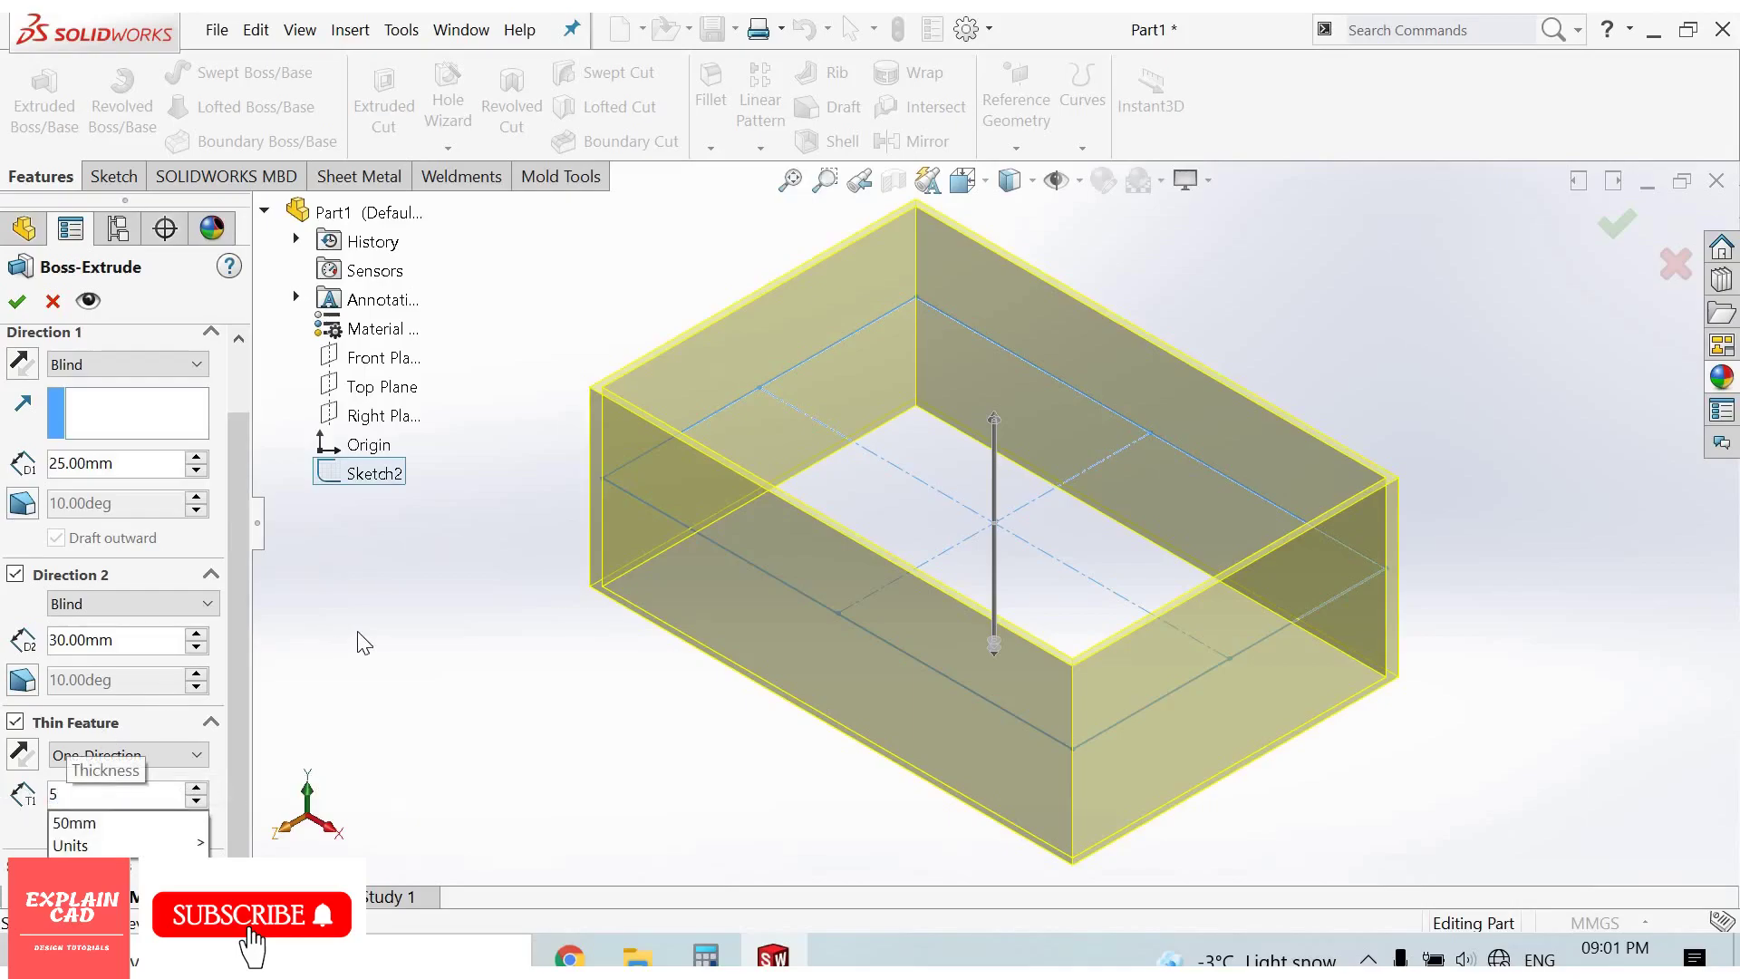
middle_drag(660, 536, 673, 457)
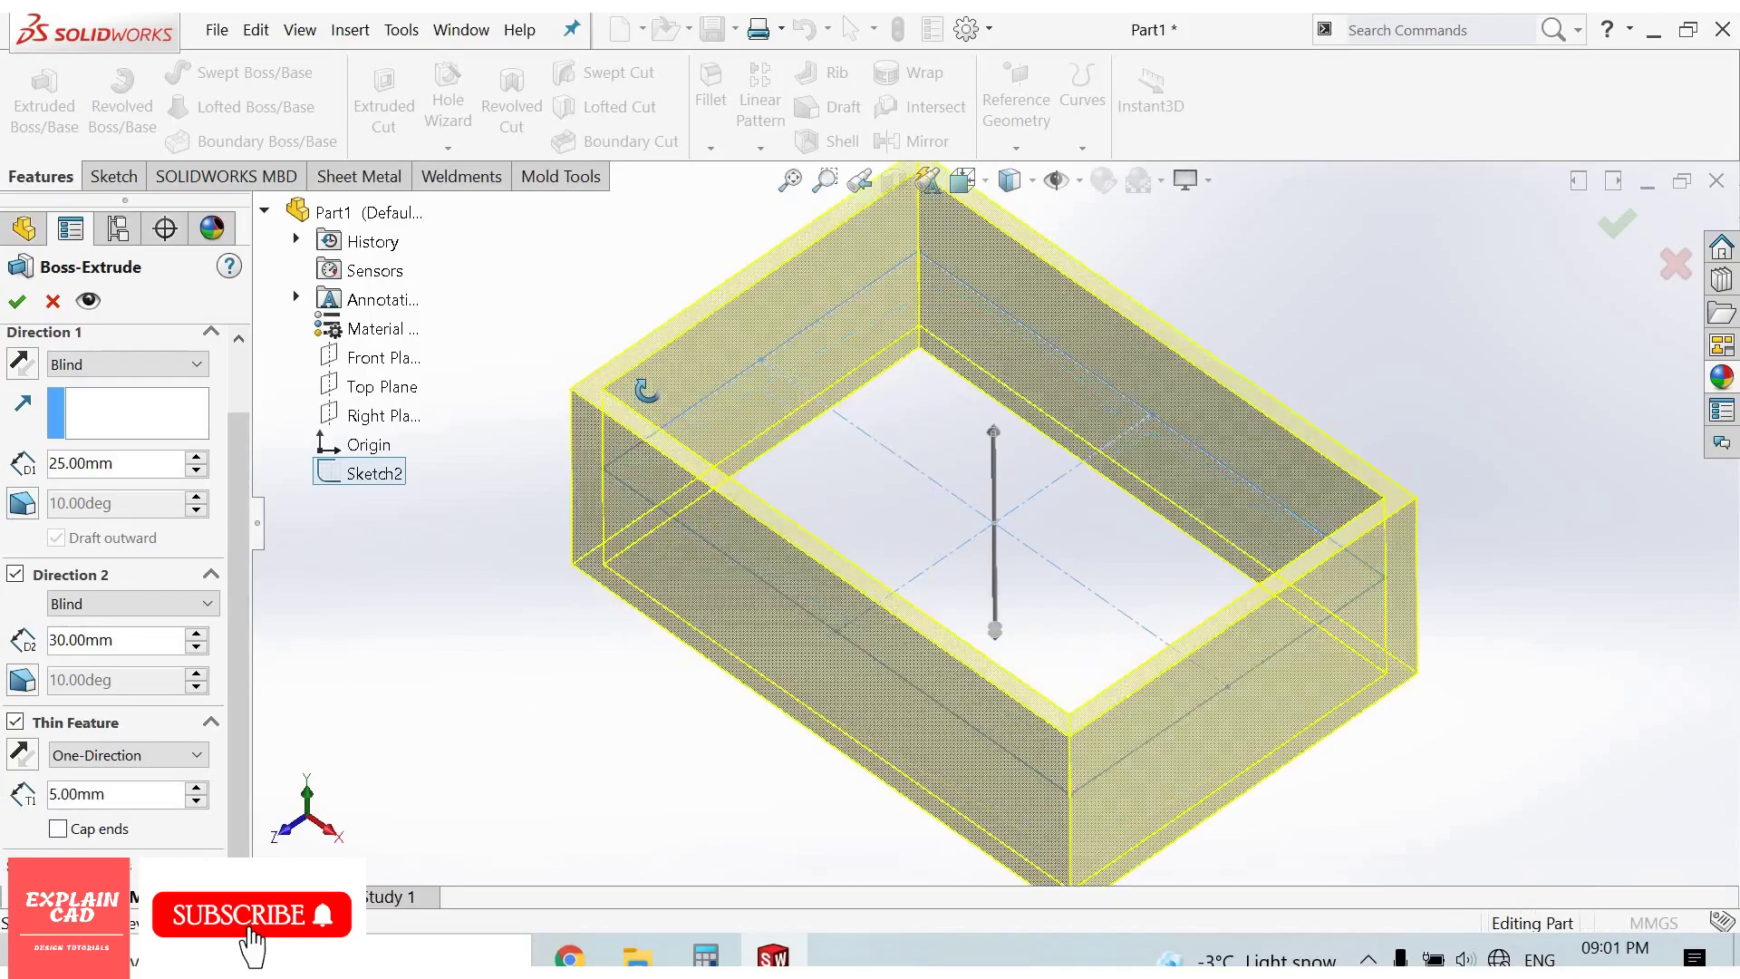
scroll(687, 426, down, 3)
scroll(687, 426, down, 2)
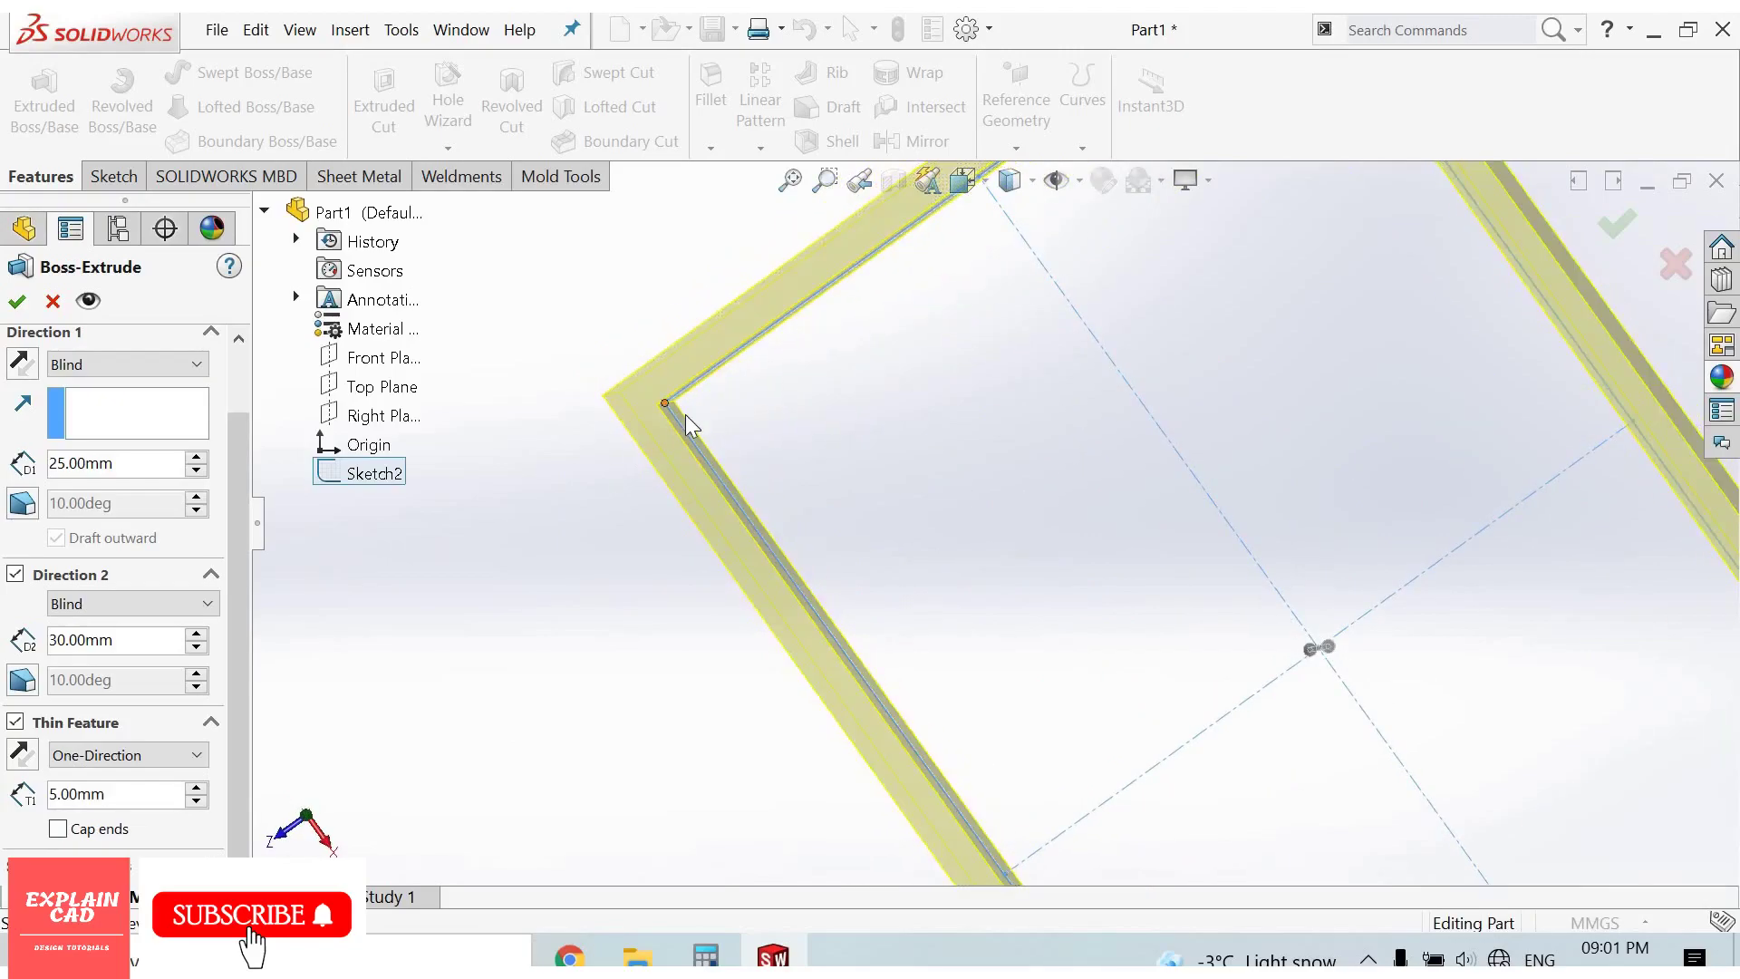
mouse_move(709, 453)
middle_down()
mouse_move(743, 451)
mouse_move(730, 487)
mouse_move(930, 194)
middle_up()
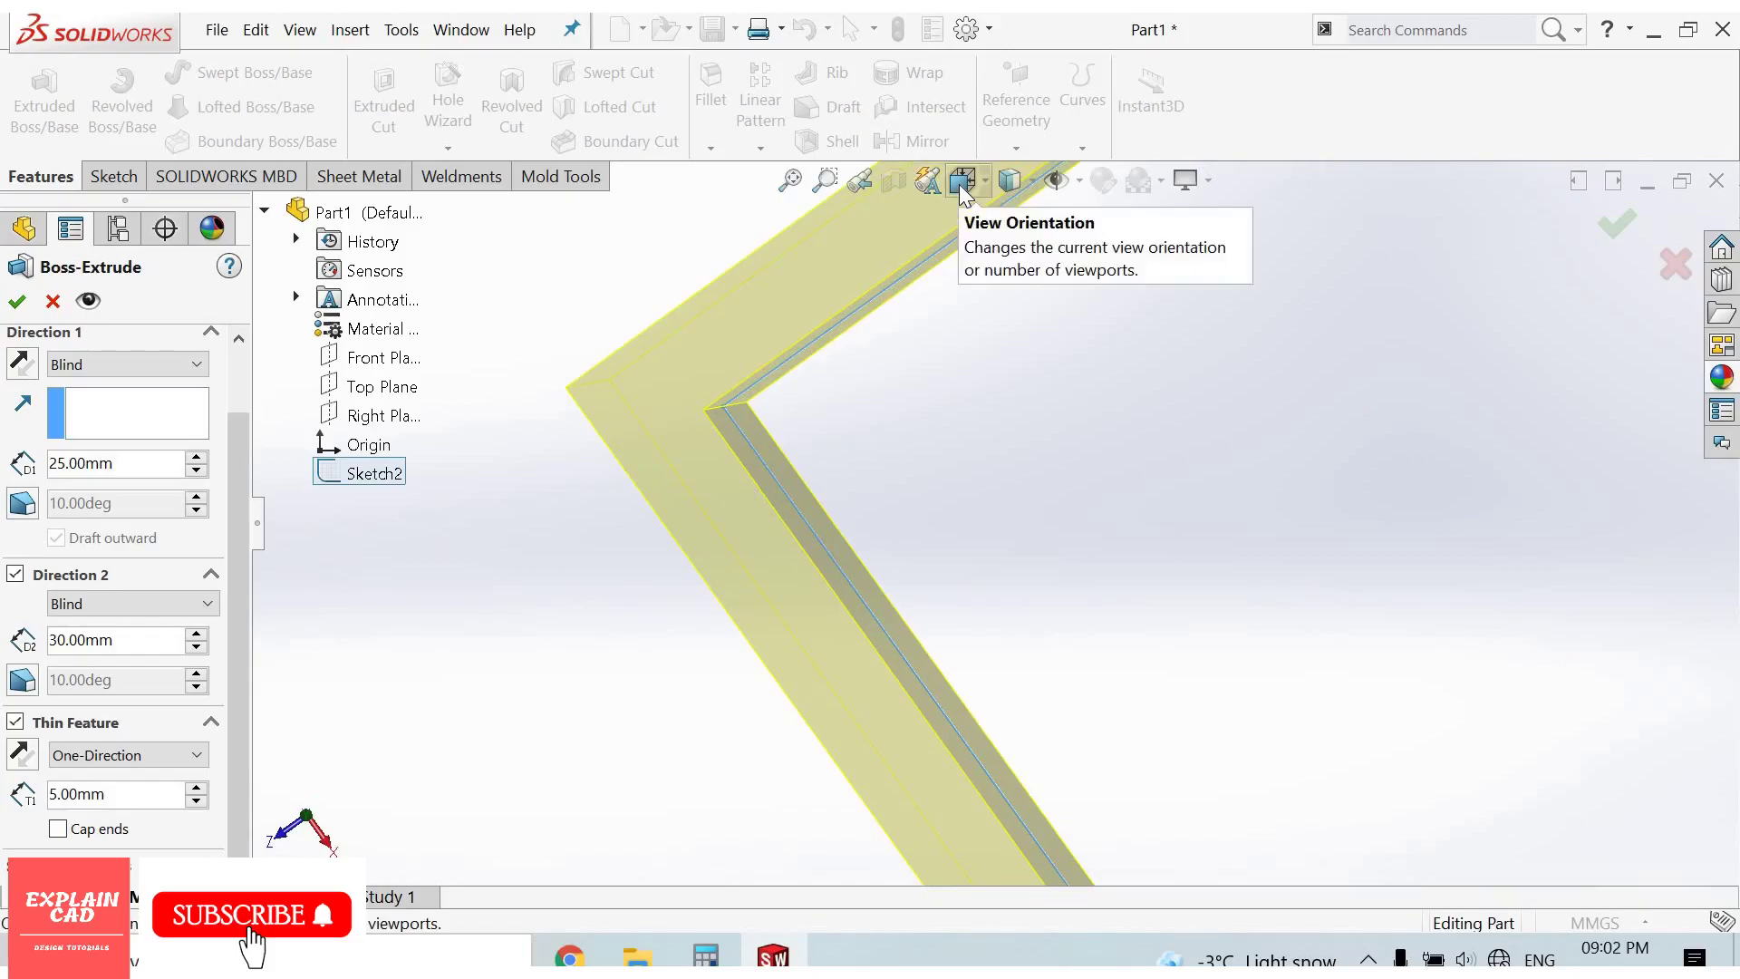
- In Normal To view, test Reverse Direction, then center the wall with Mid-Plane
click(959, 183)
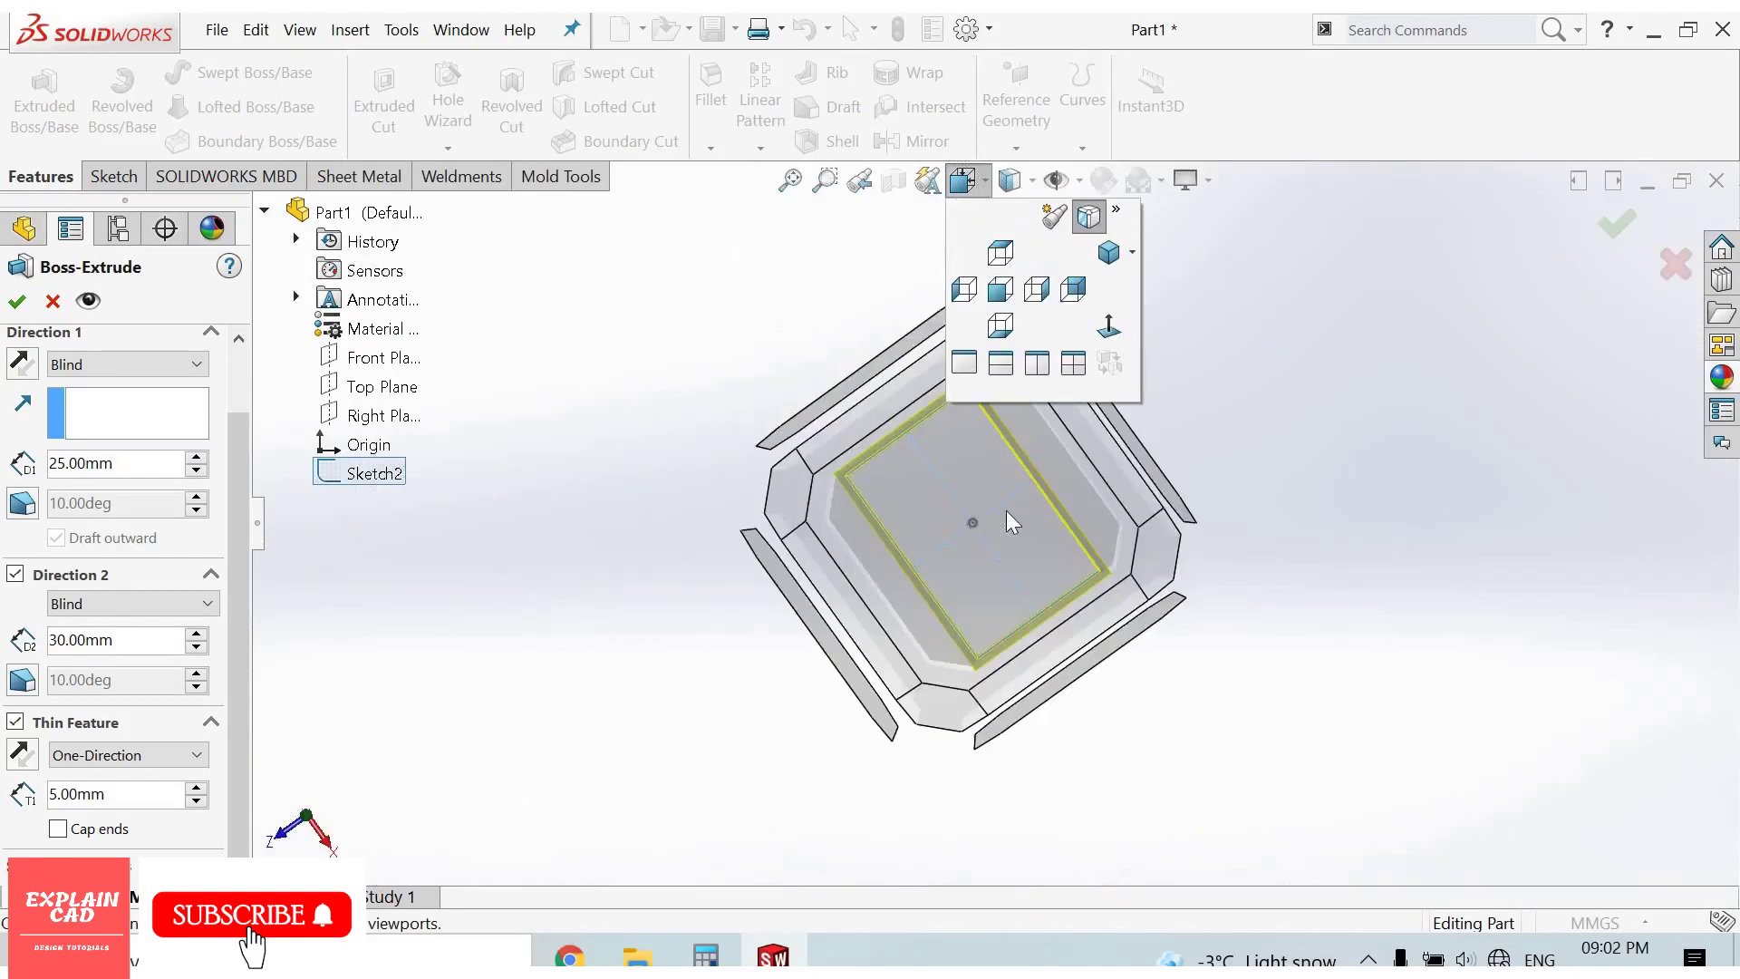
click(1007, 513)
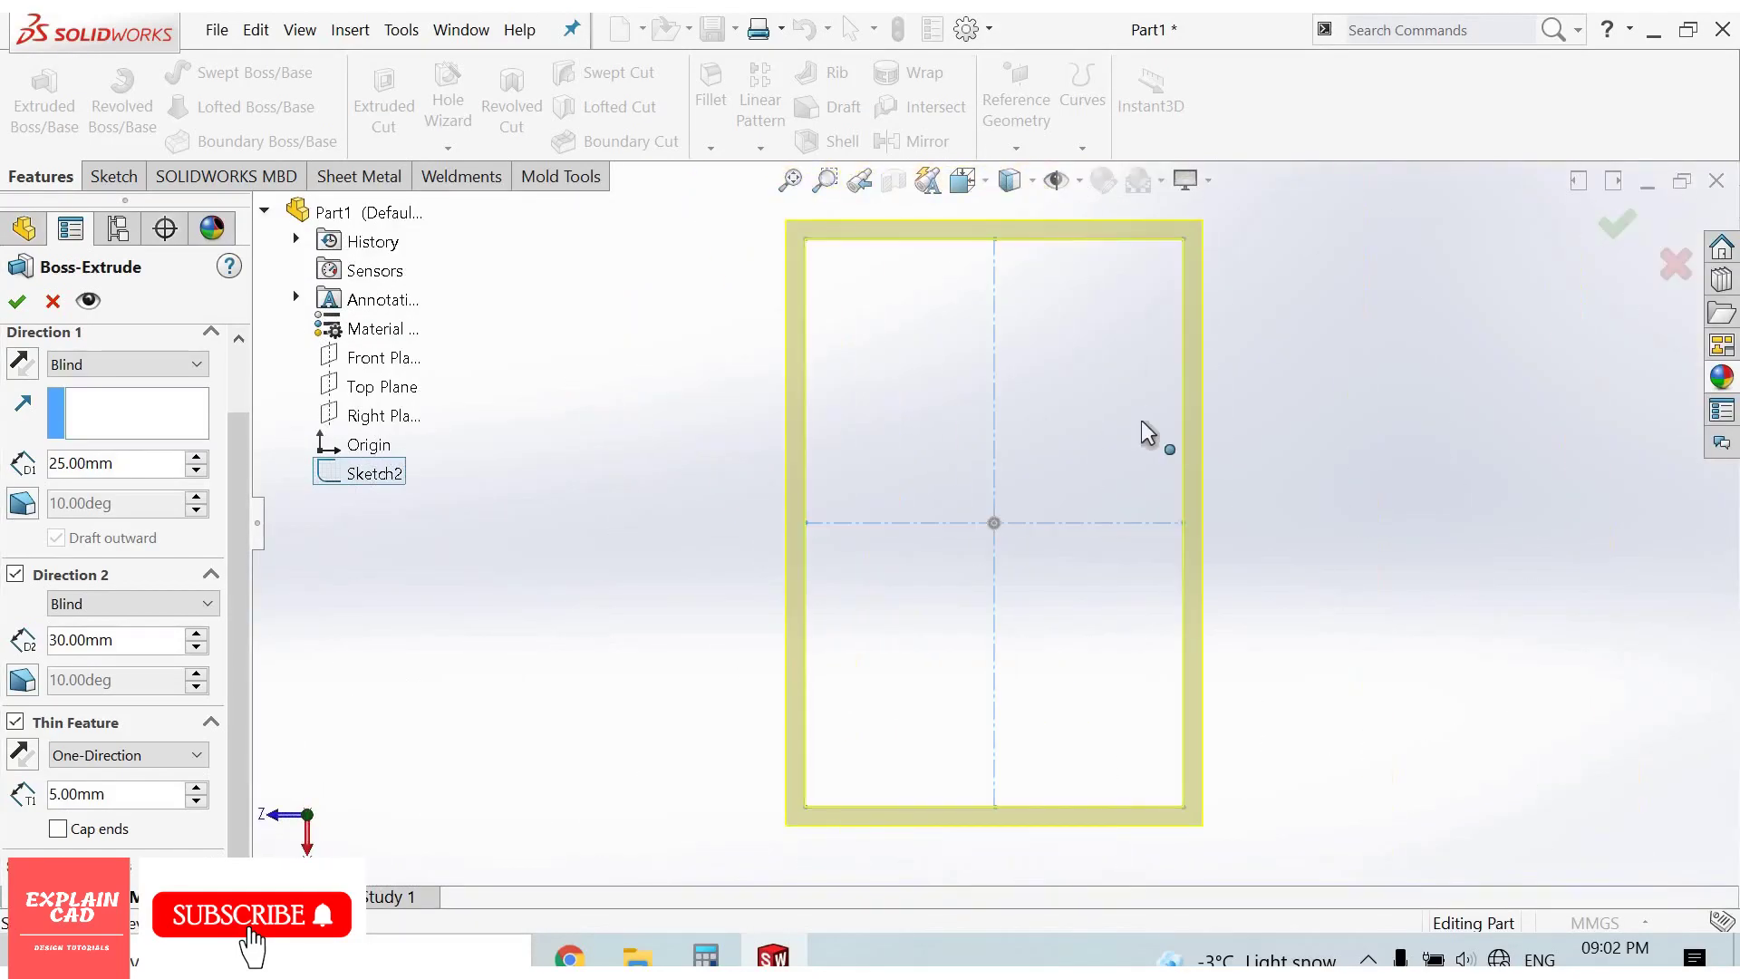
scroll(819, 343, up, 3)
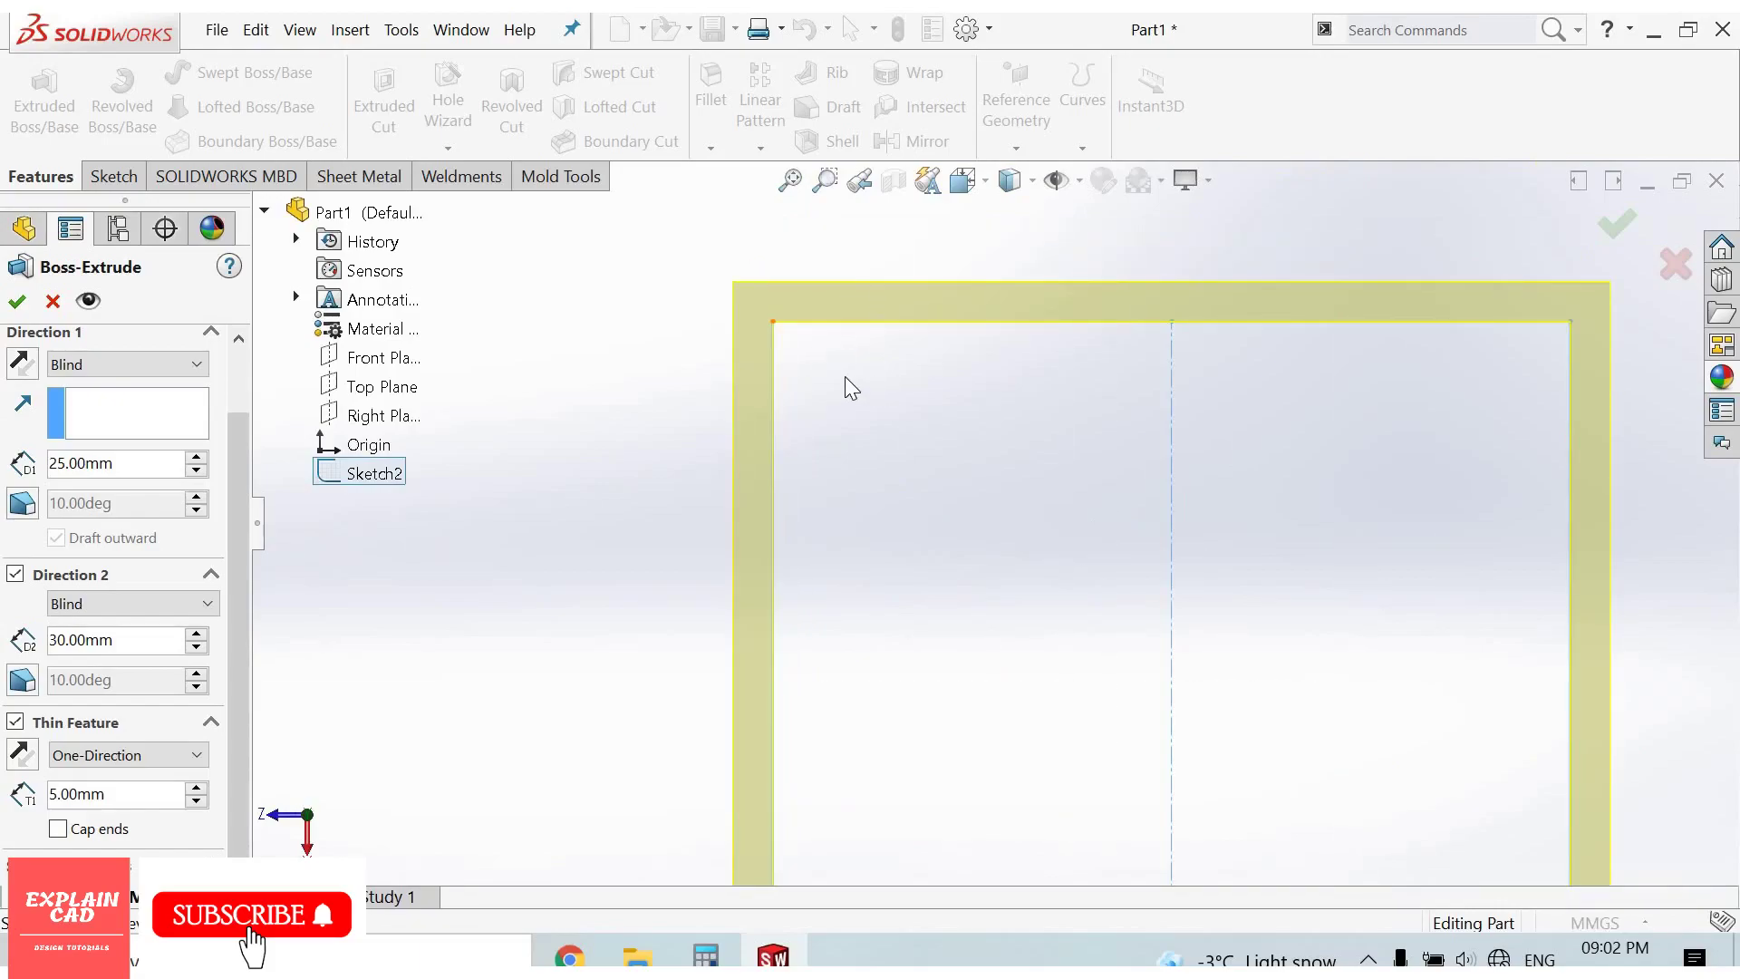
scroll(725, 391, down, 2)
scroll(689, 410, down, 2)
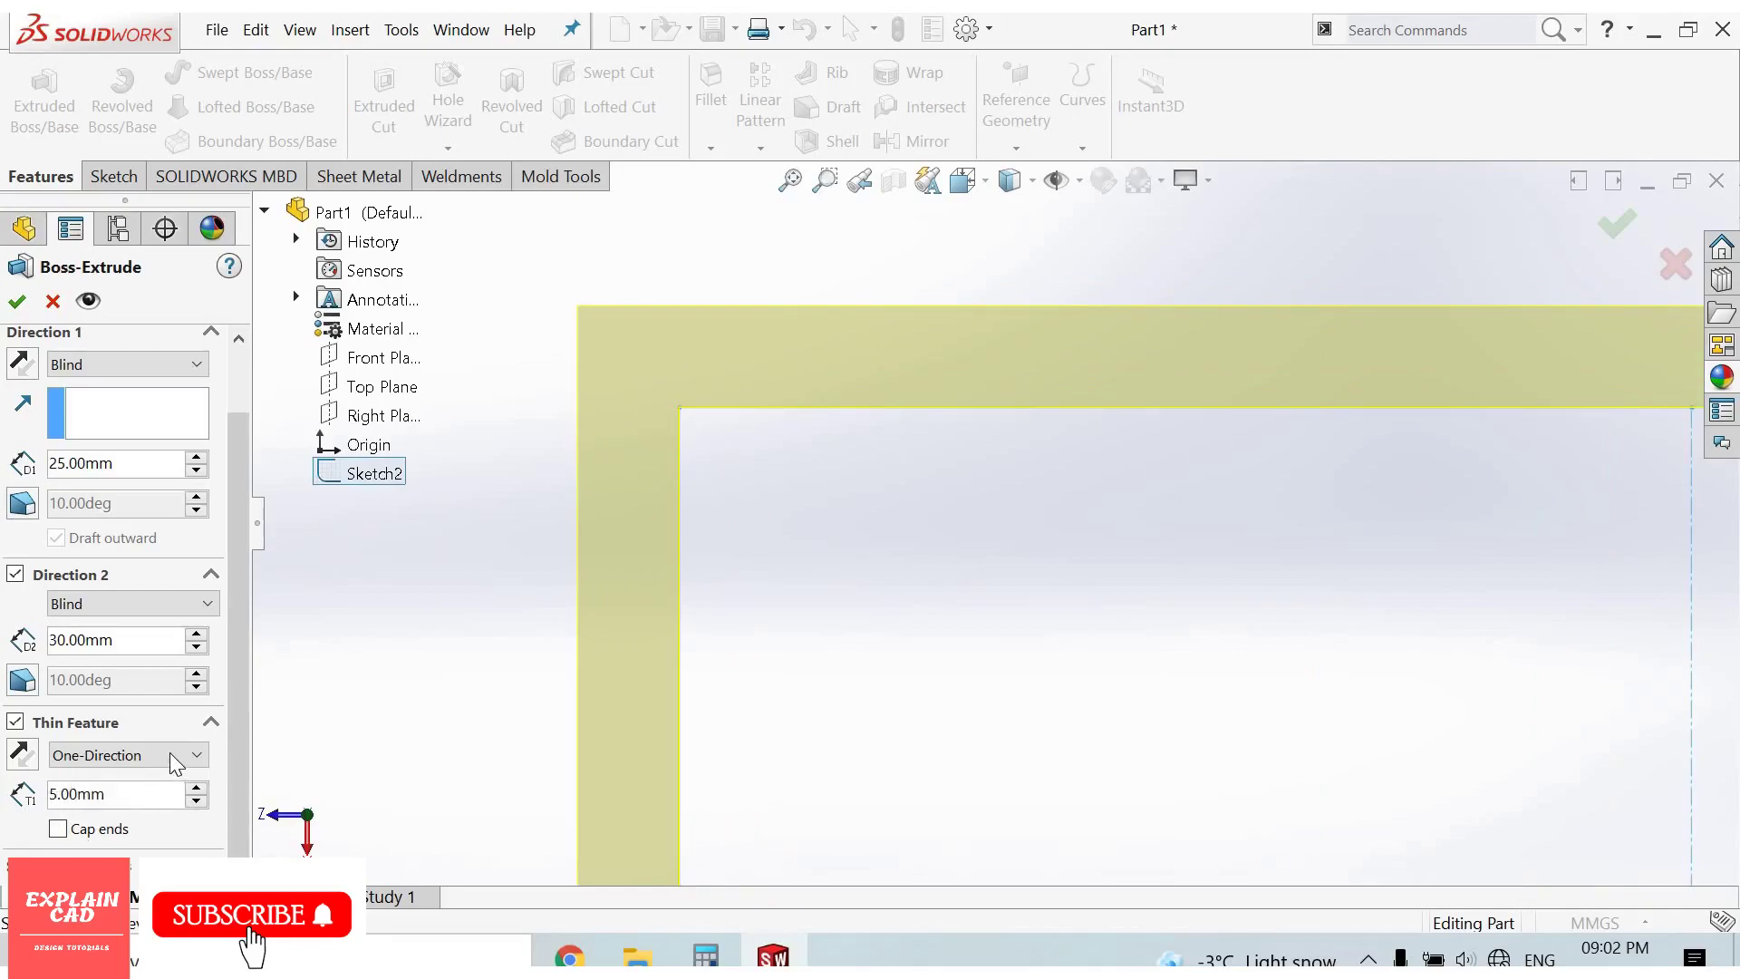
click(22, 766)
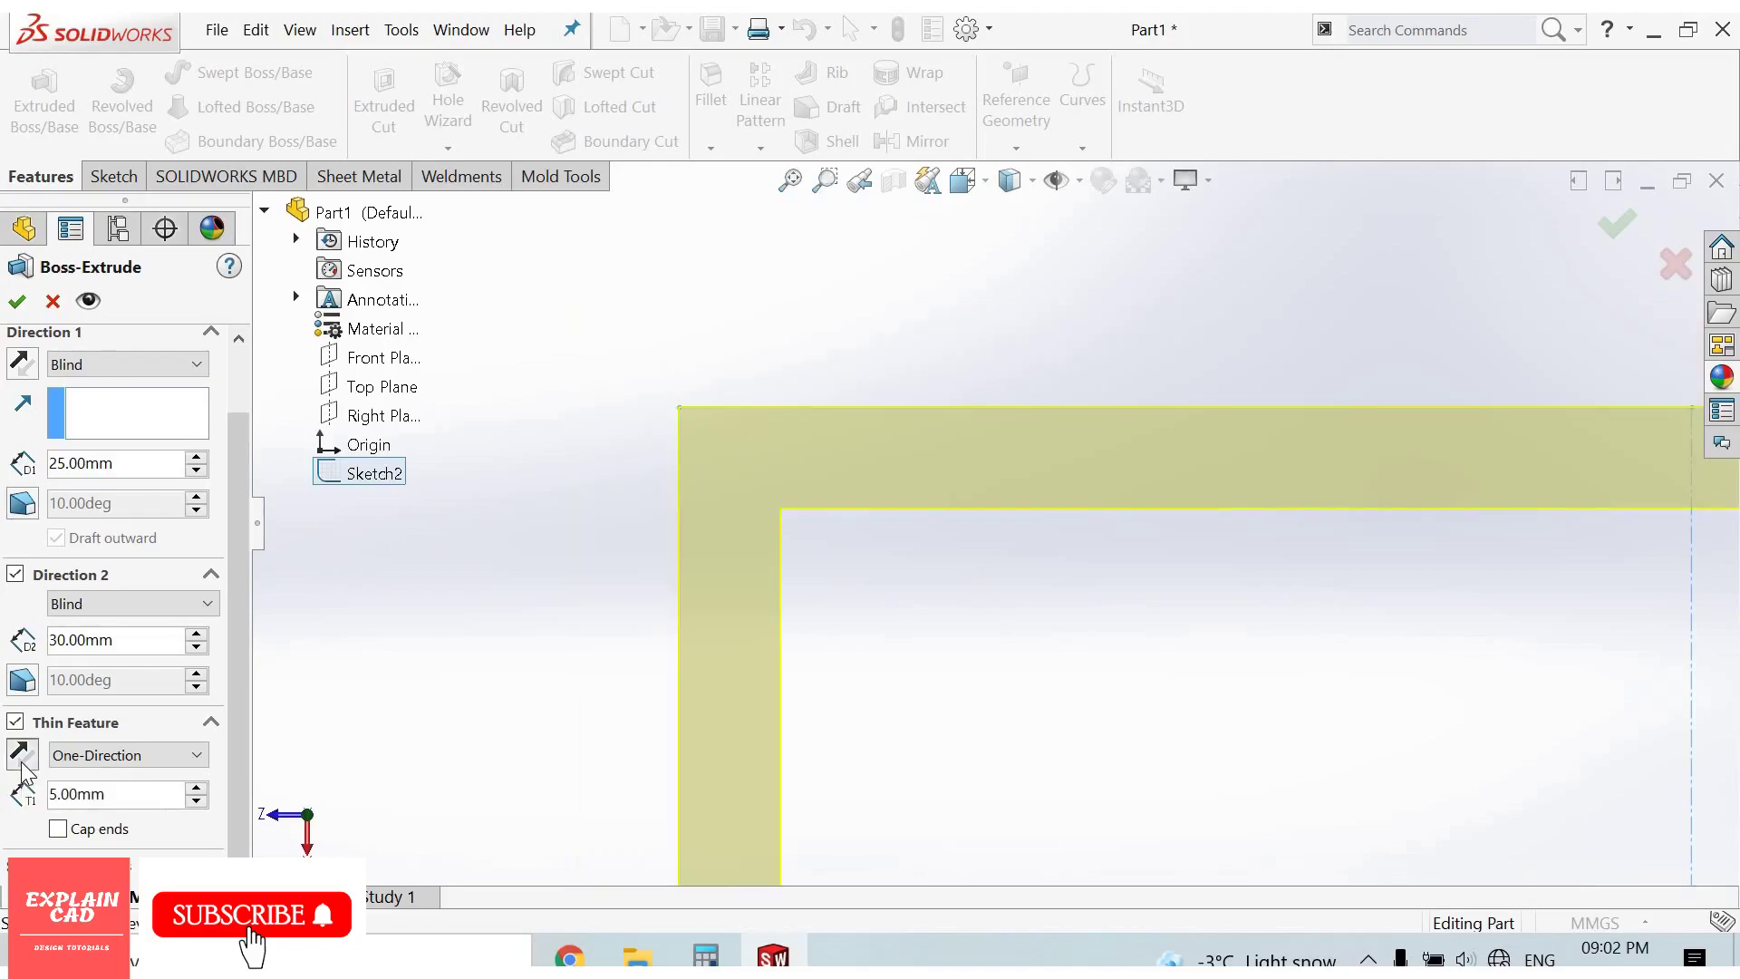
click(22, 767)
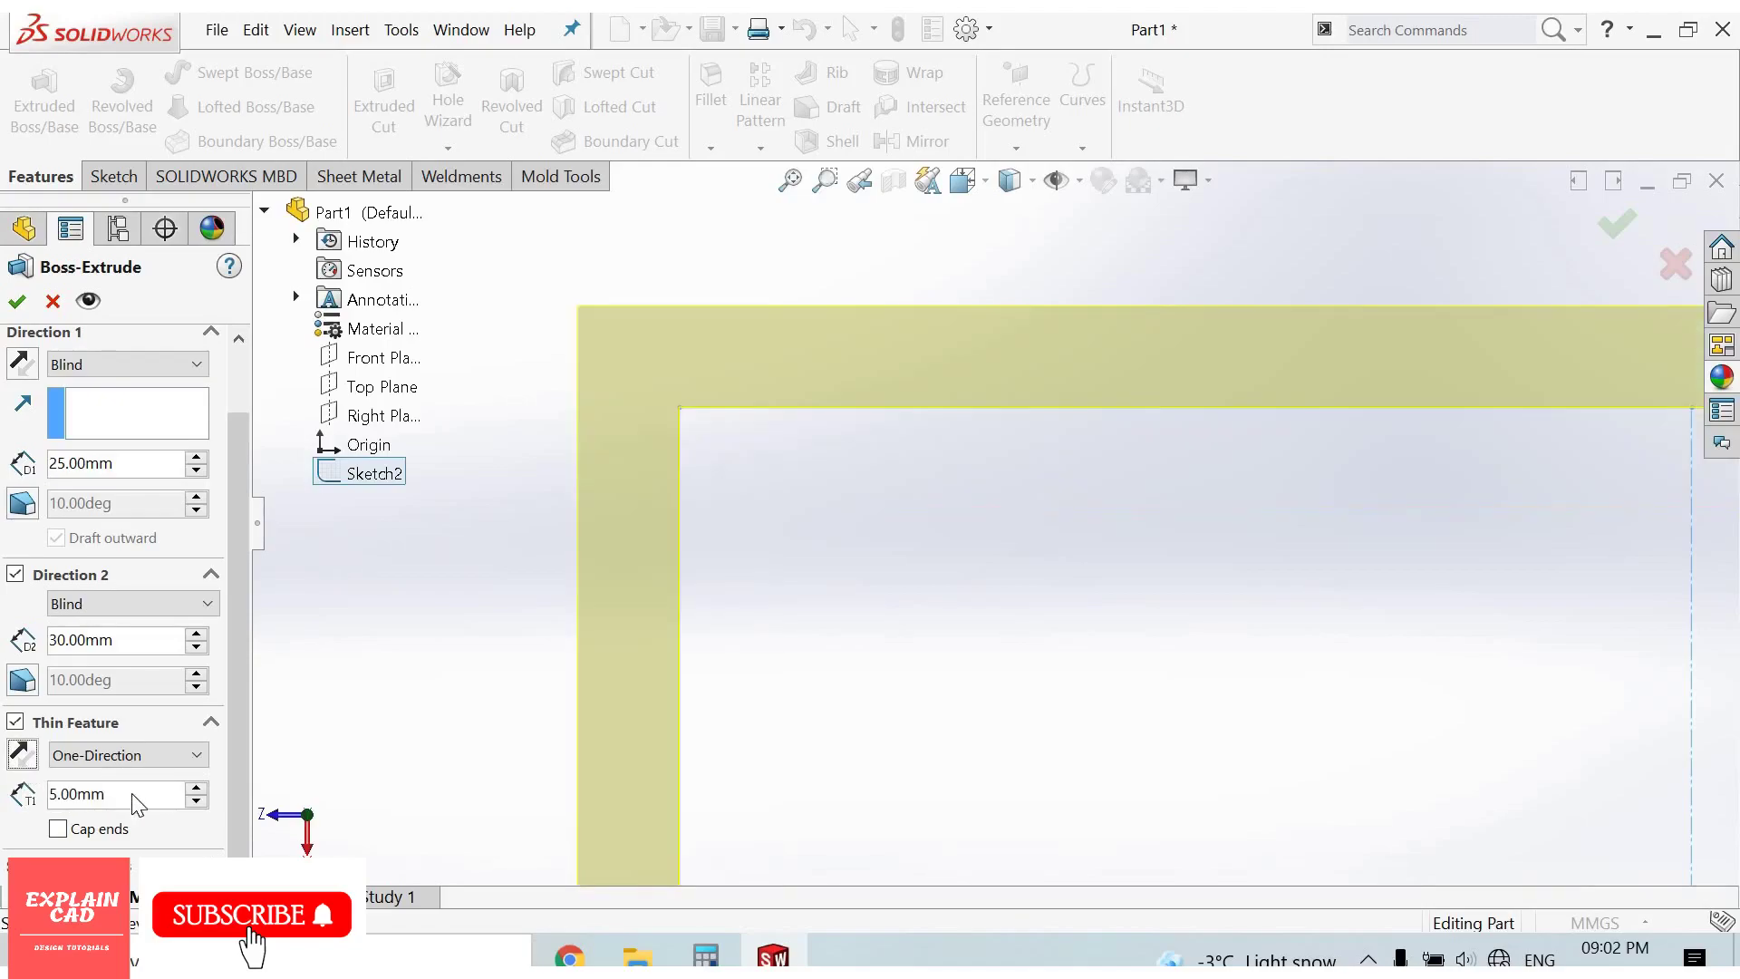
click(132, 756)
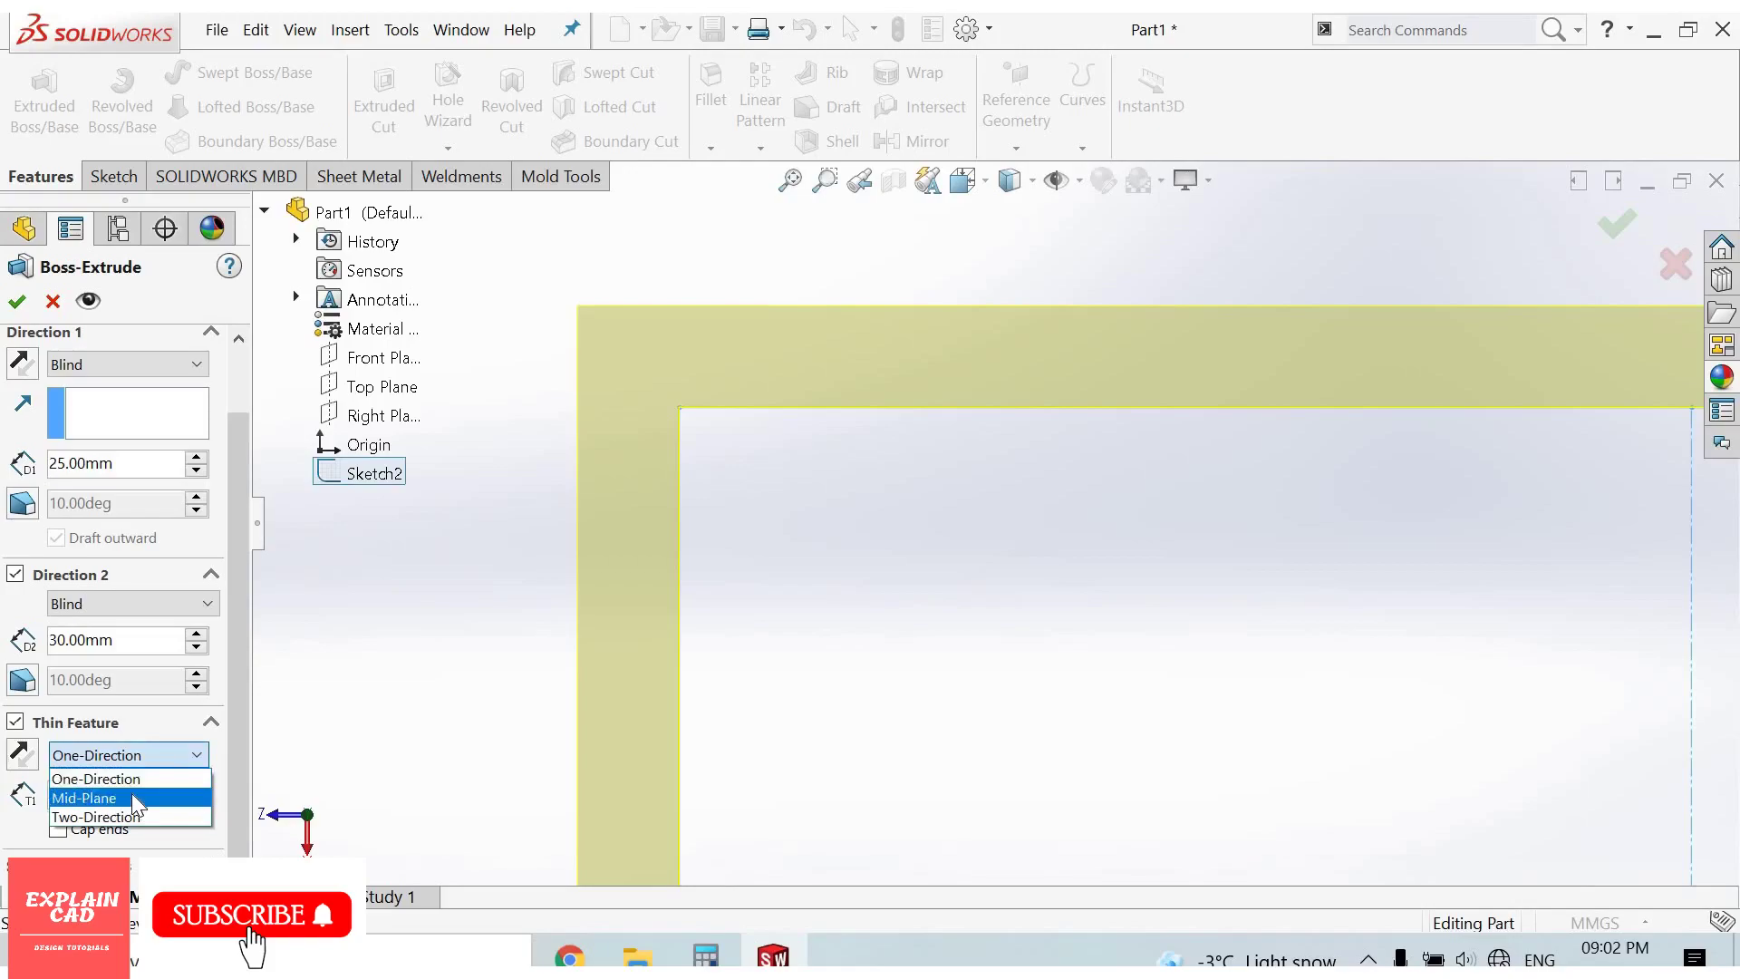
click(133, 796)
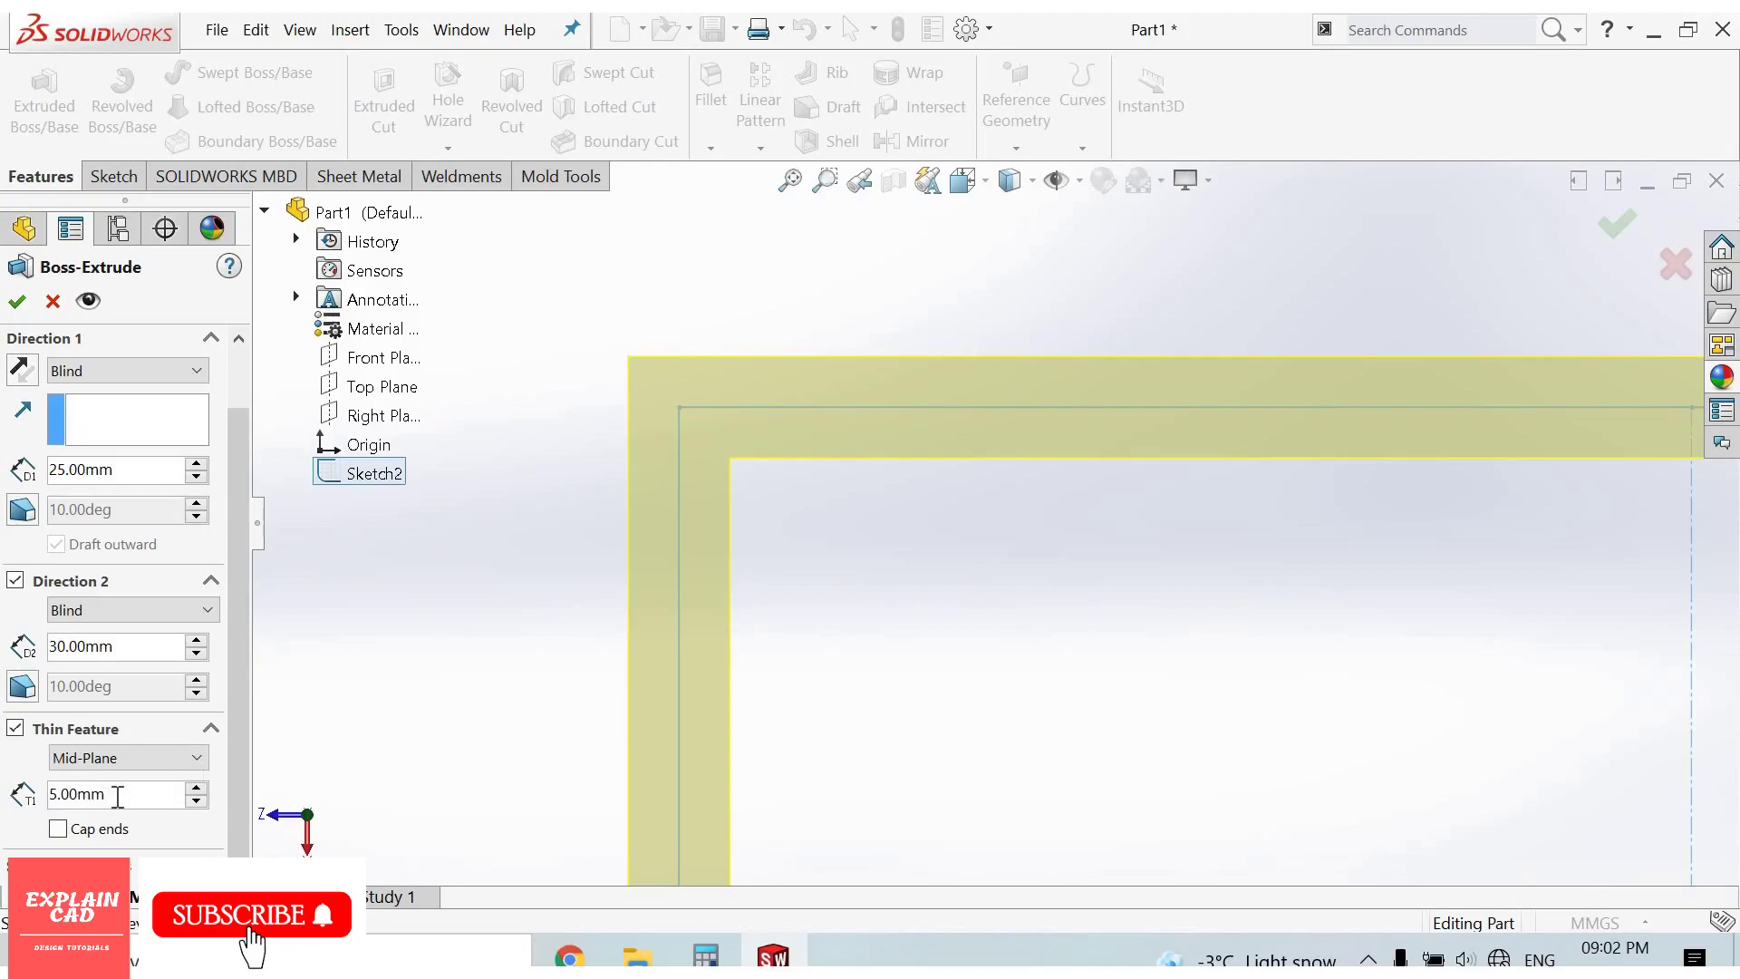
- Switch the thin wall to Two-Direction with a 2 mm second thickness
click(151, 759)
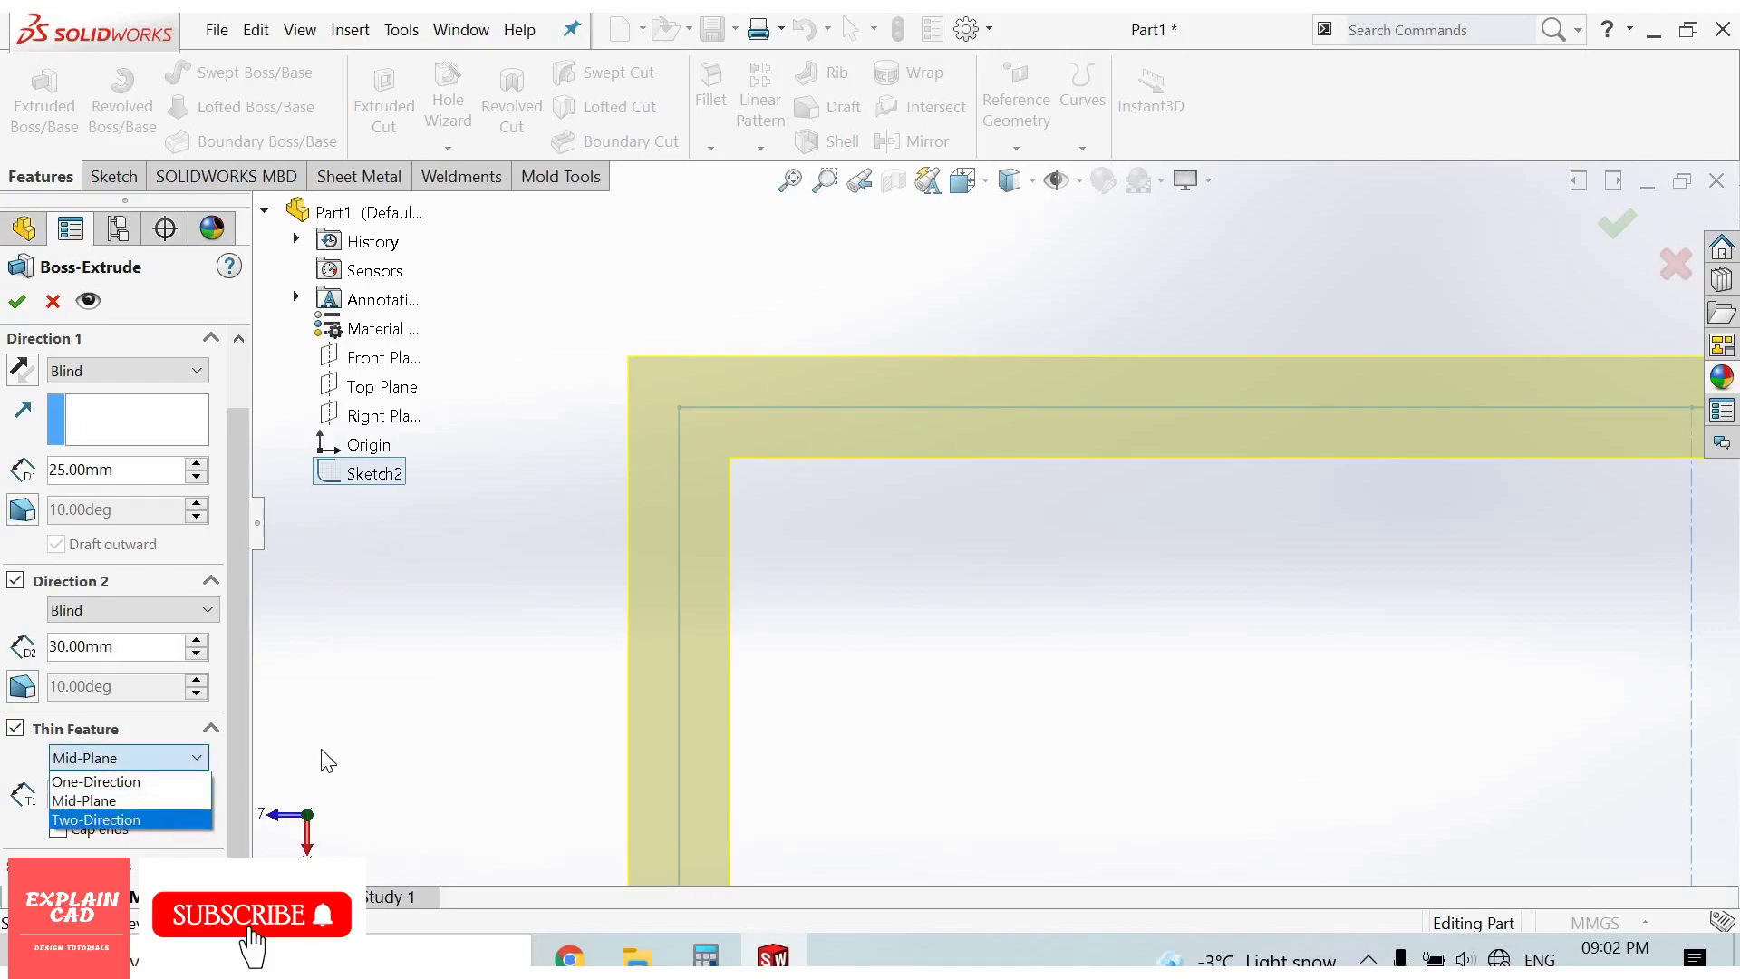
click(136, 773)
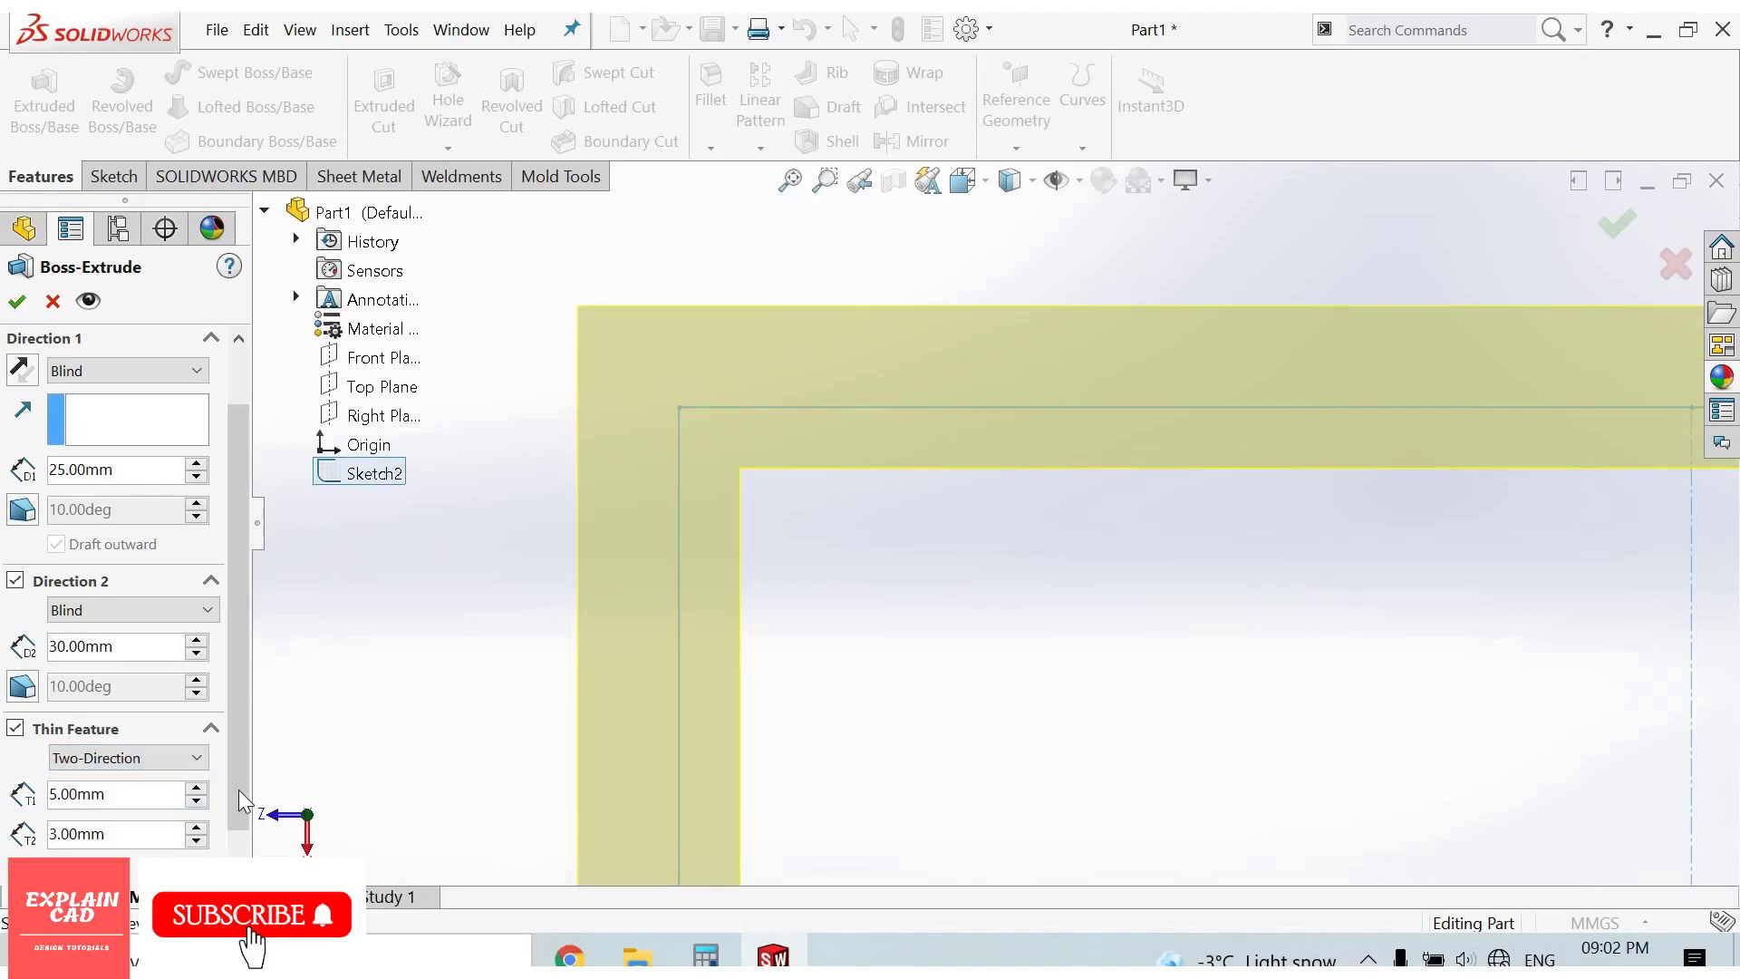
scroll(150, 779, down, 1)
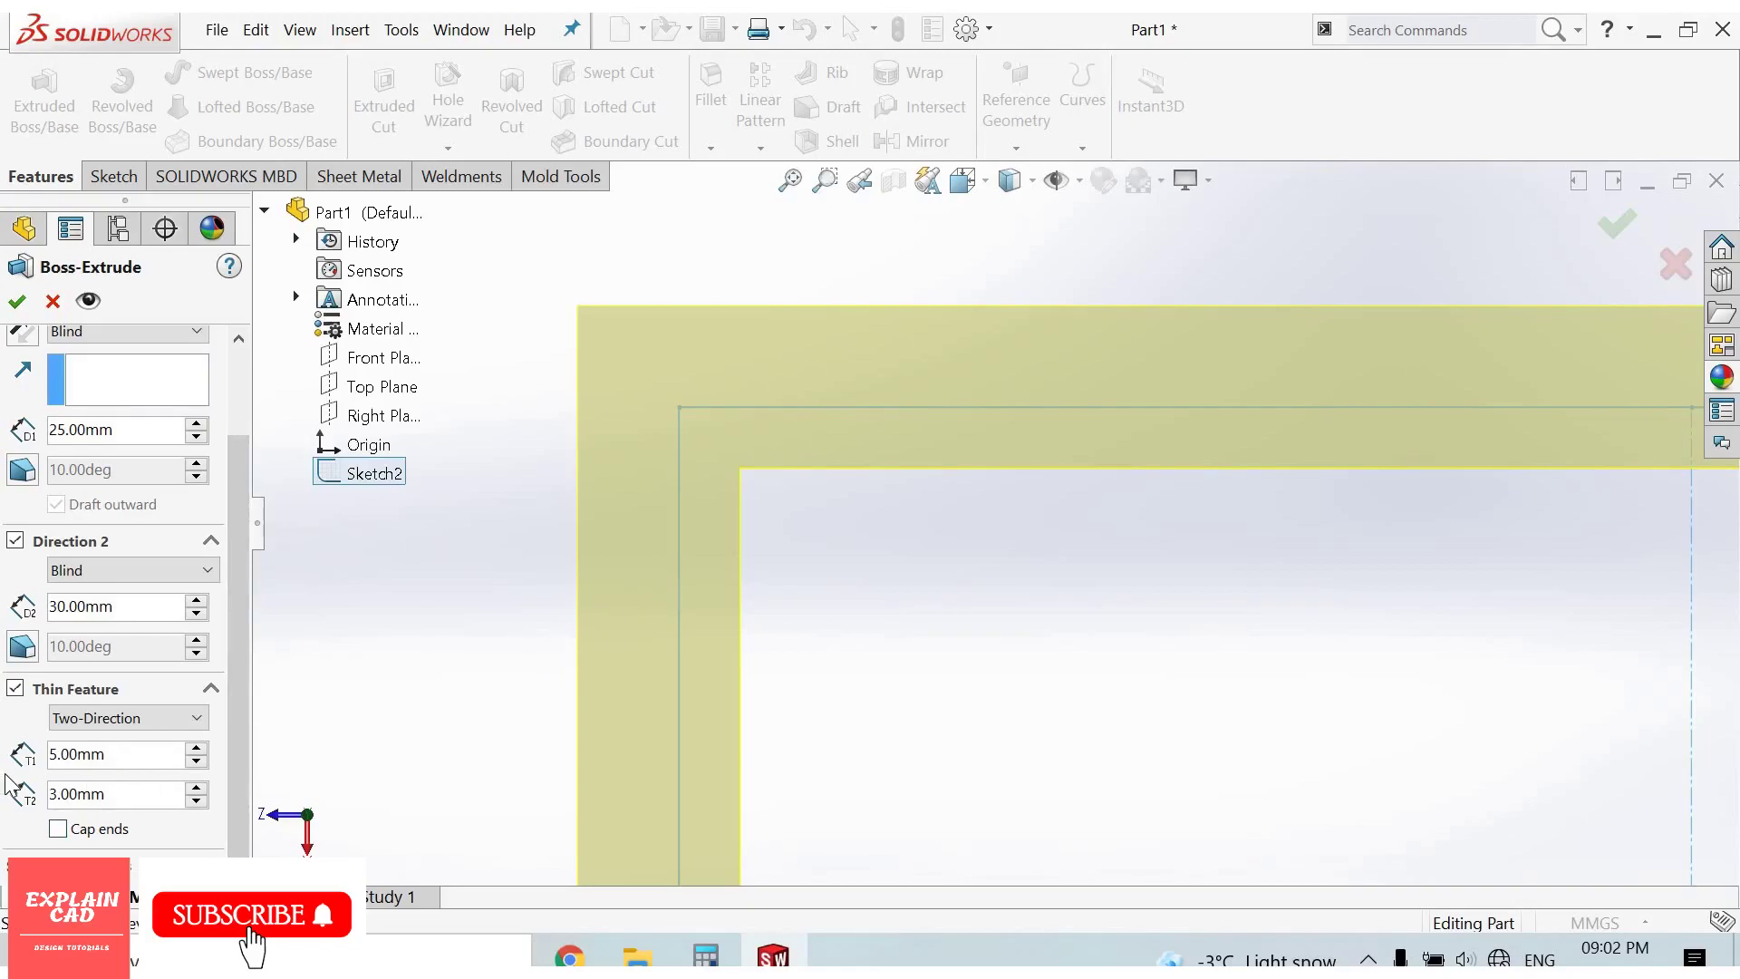
key(ctrl+a)
text(2)
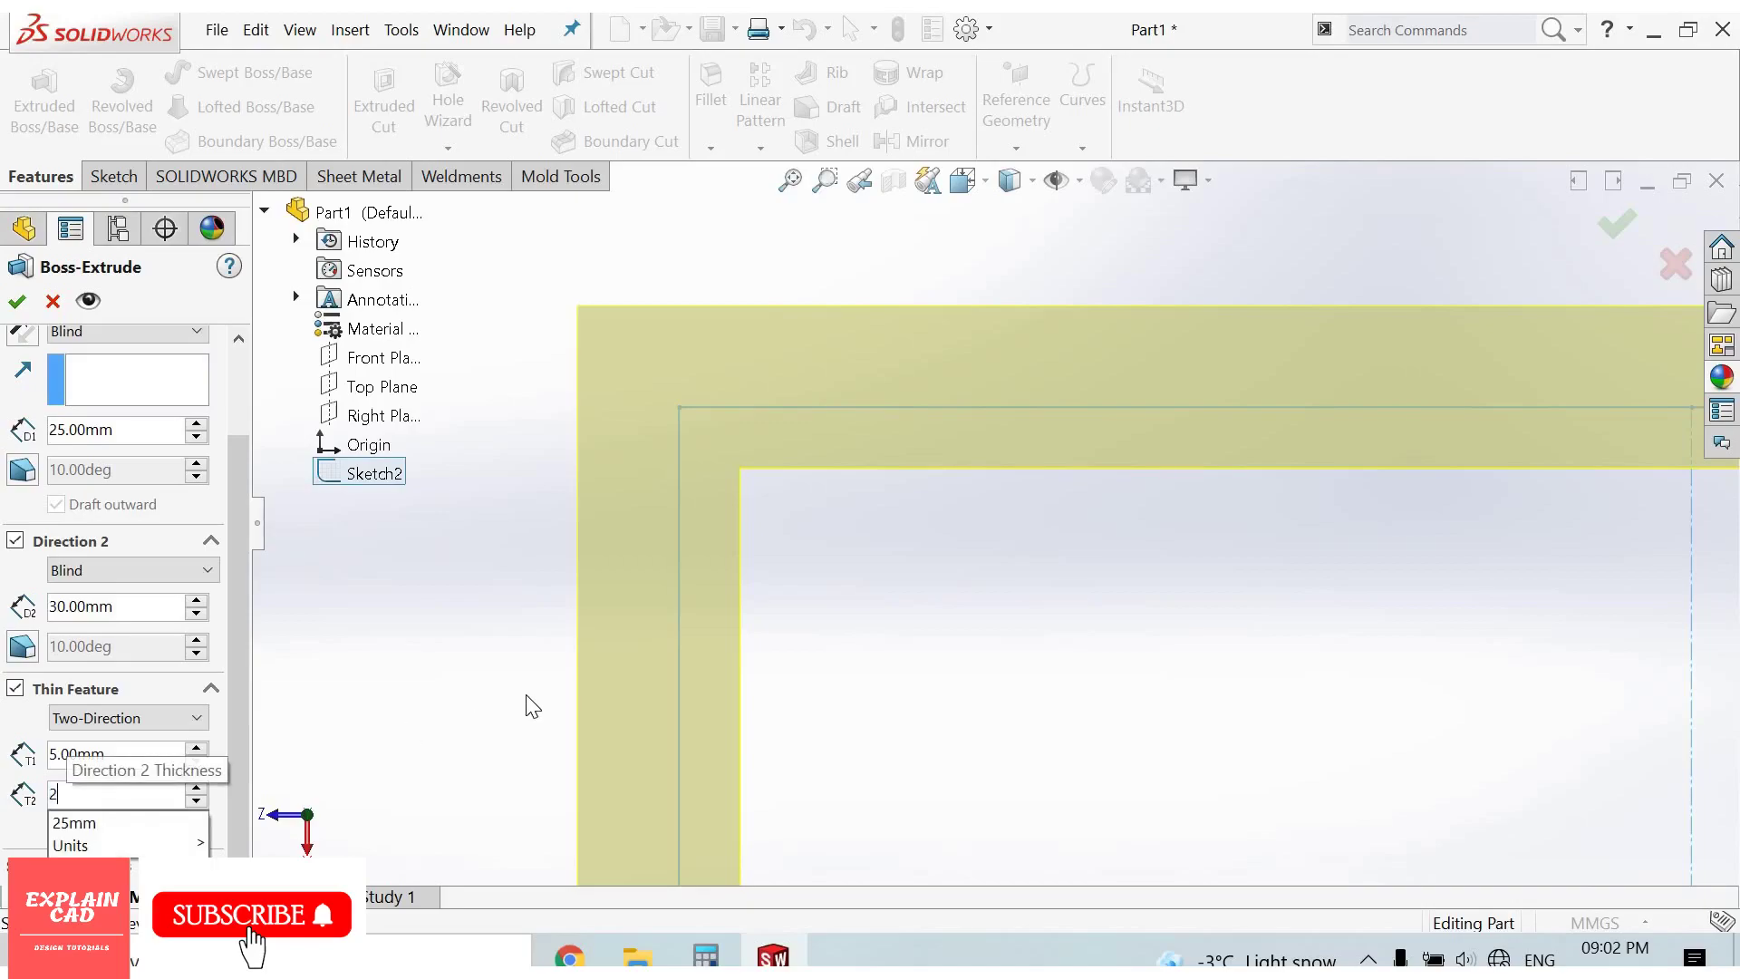
key(Return)
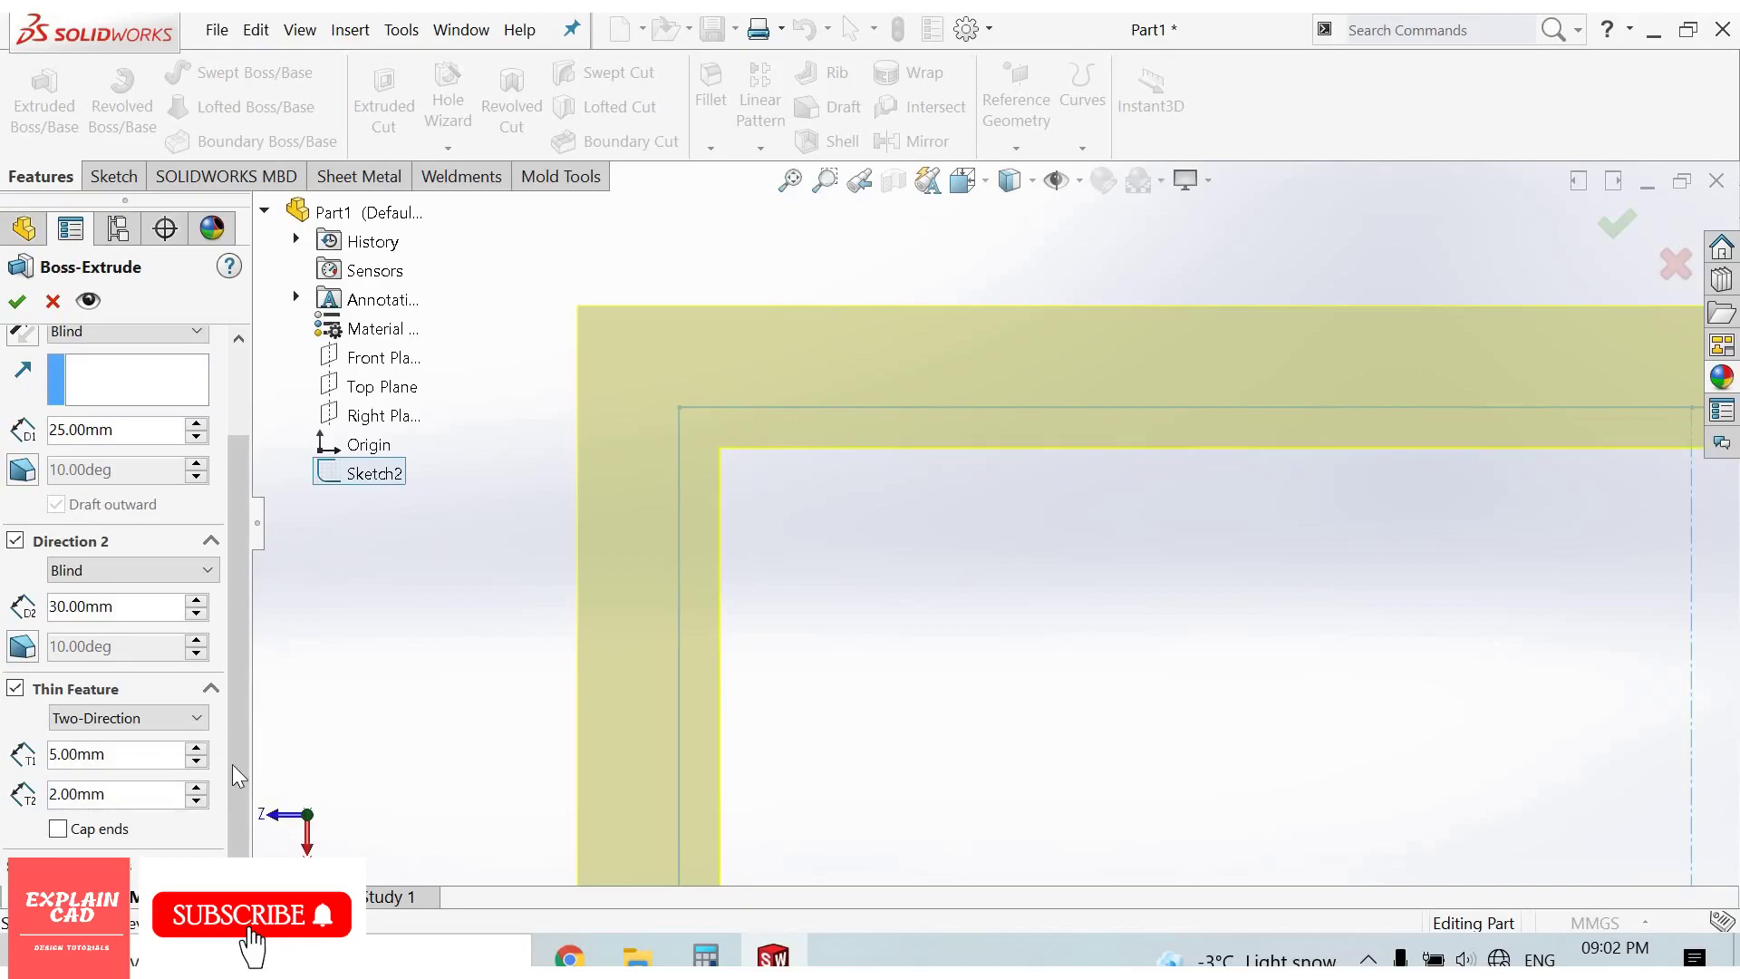
- Close the box ends with 1 mm thick caps
click(60, 832)
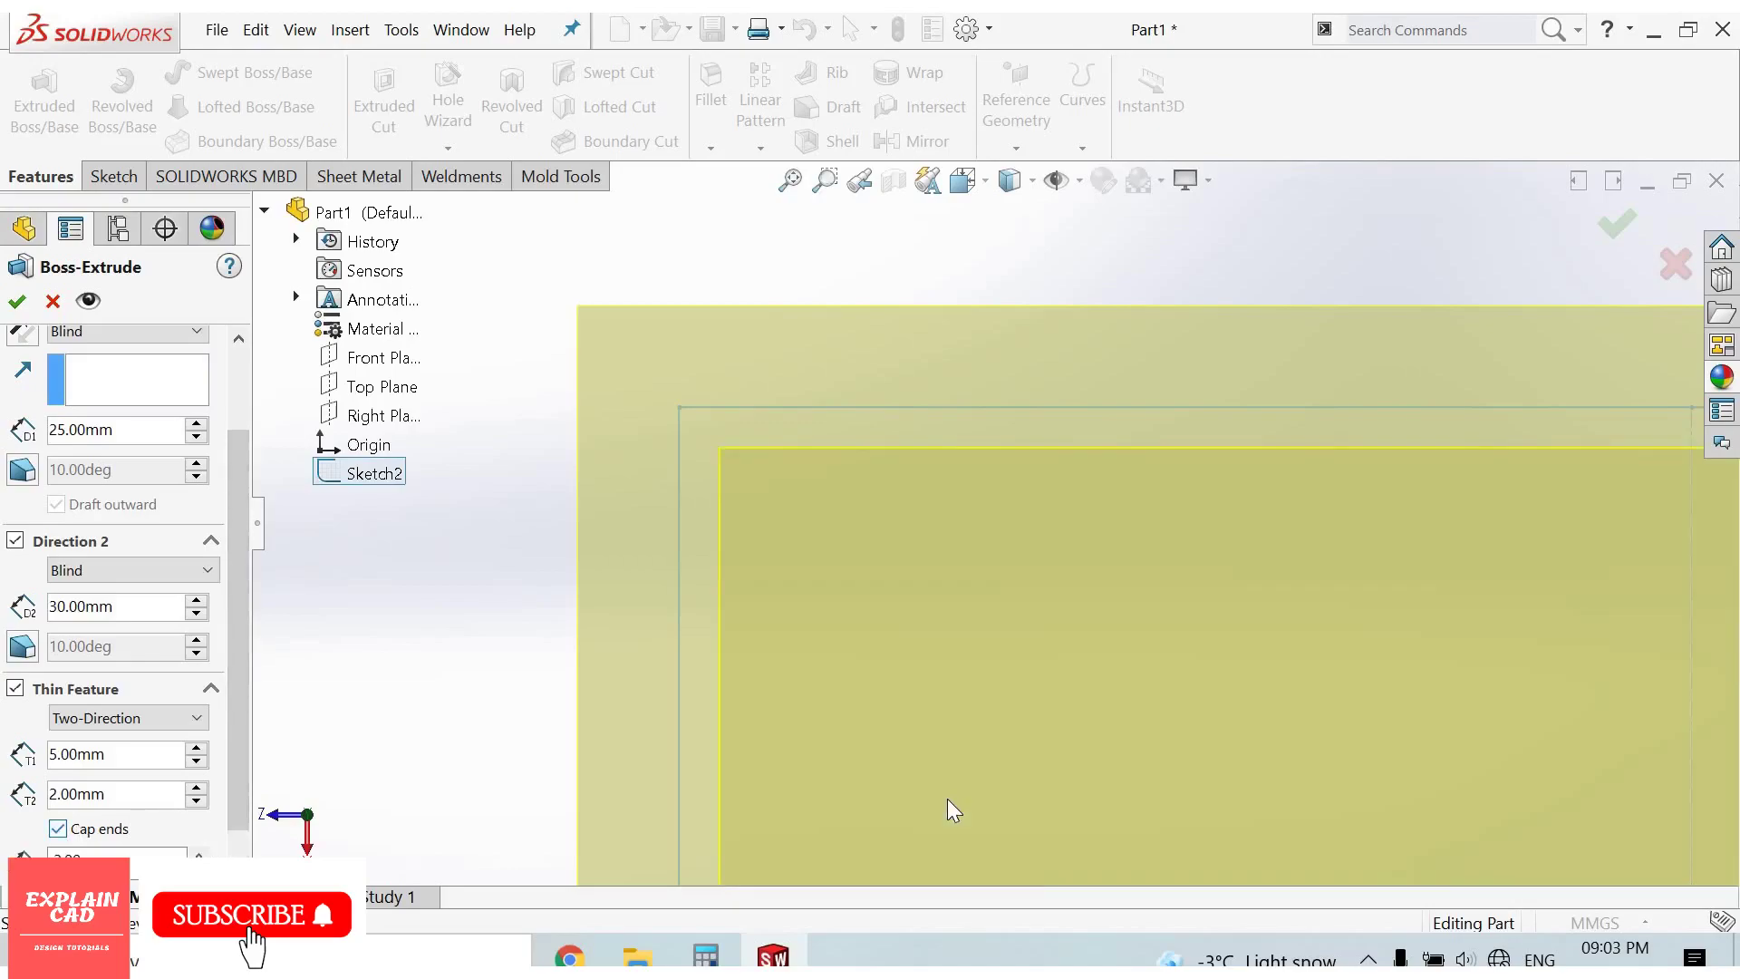
middle_drag(948, 799, 1079, 692)
scroll(1061, 685, up, 3)
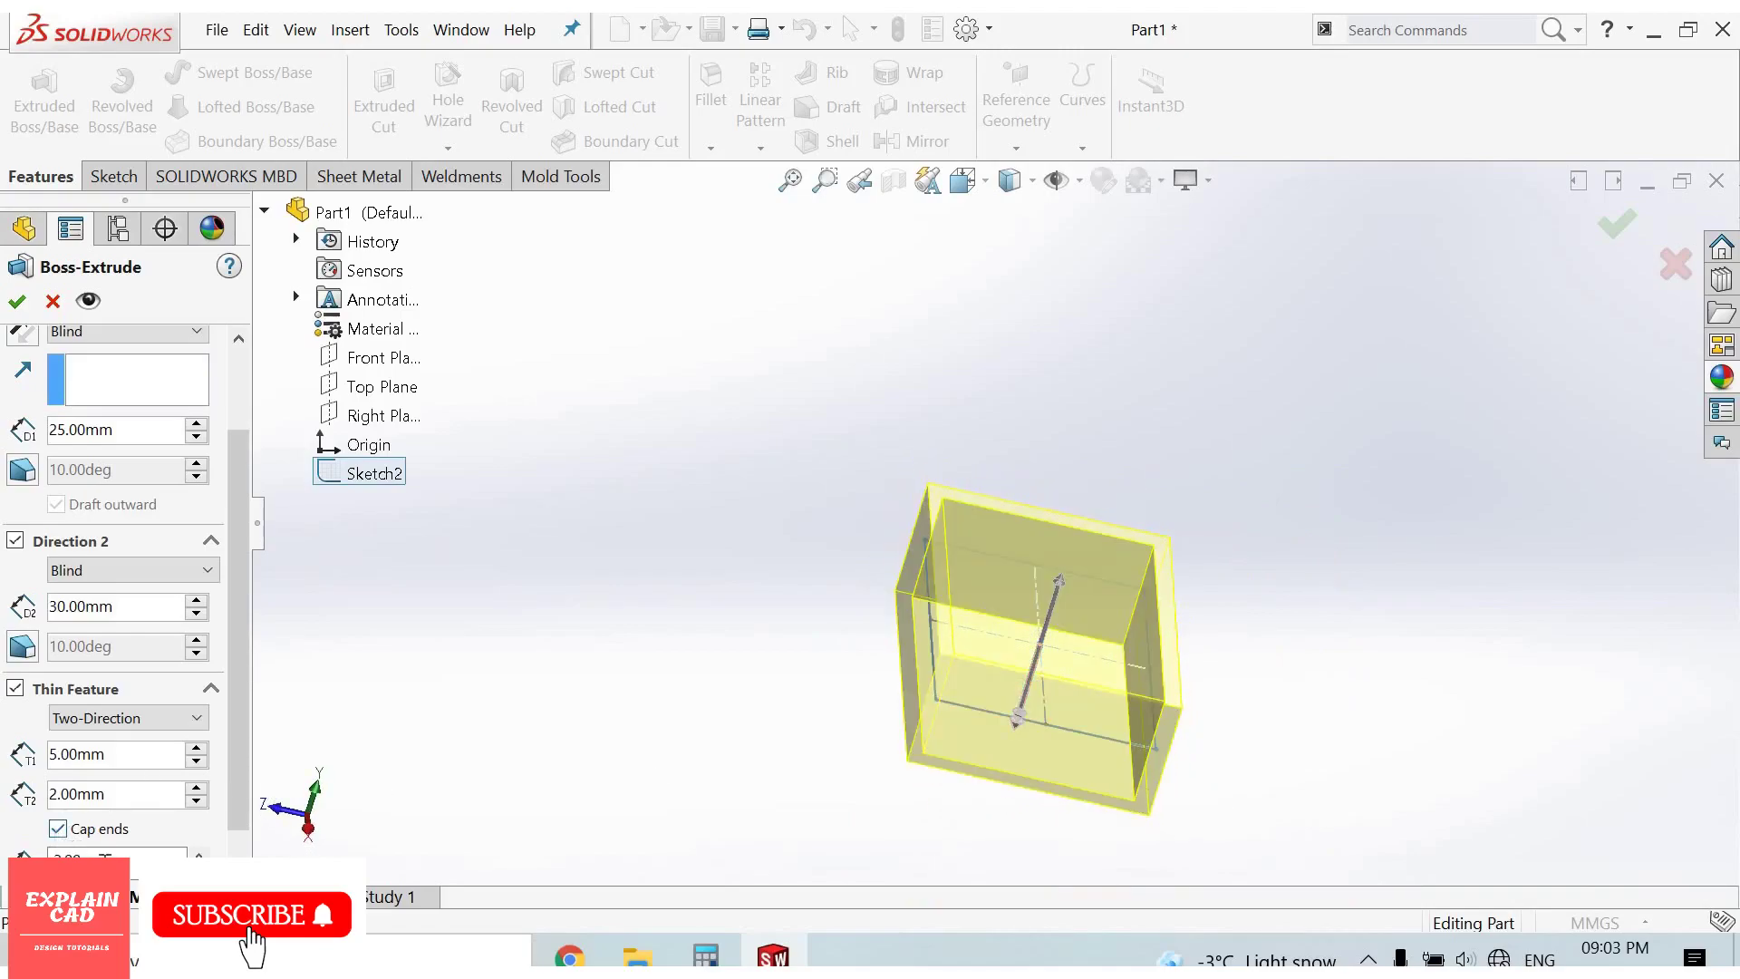
double_click(132, 863)
text(1)
middle_drag(966, 793, 477, 703)
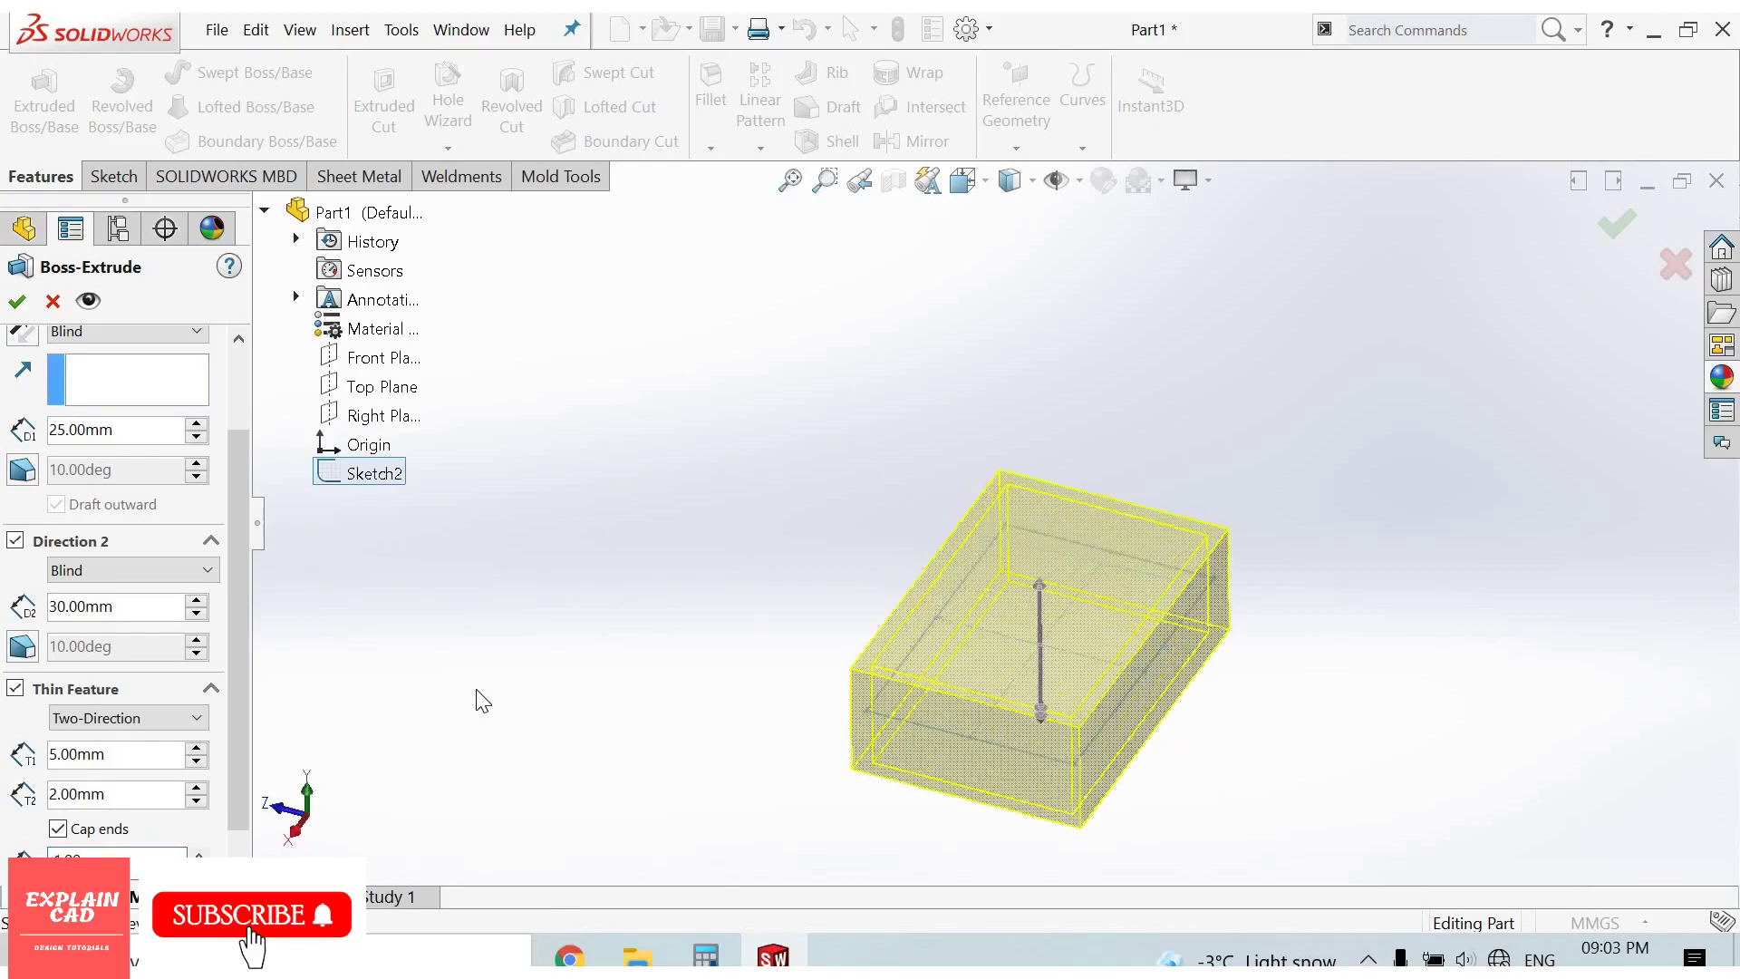
- Drop thin walls and Direction 2, then accept a 25 mm Mid Plane Boss-Extrude1
click(14, 691)
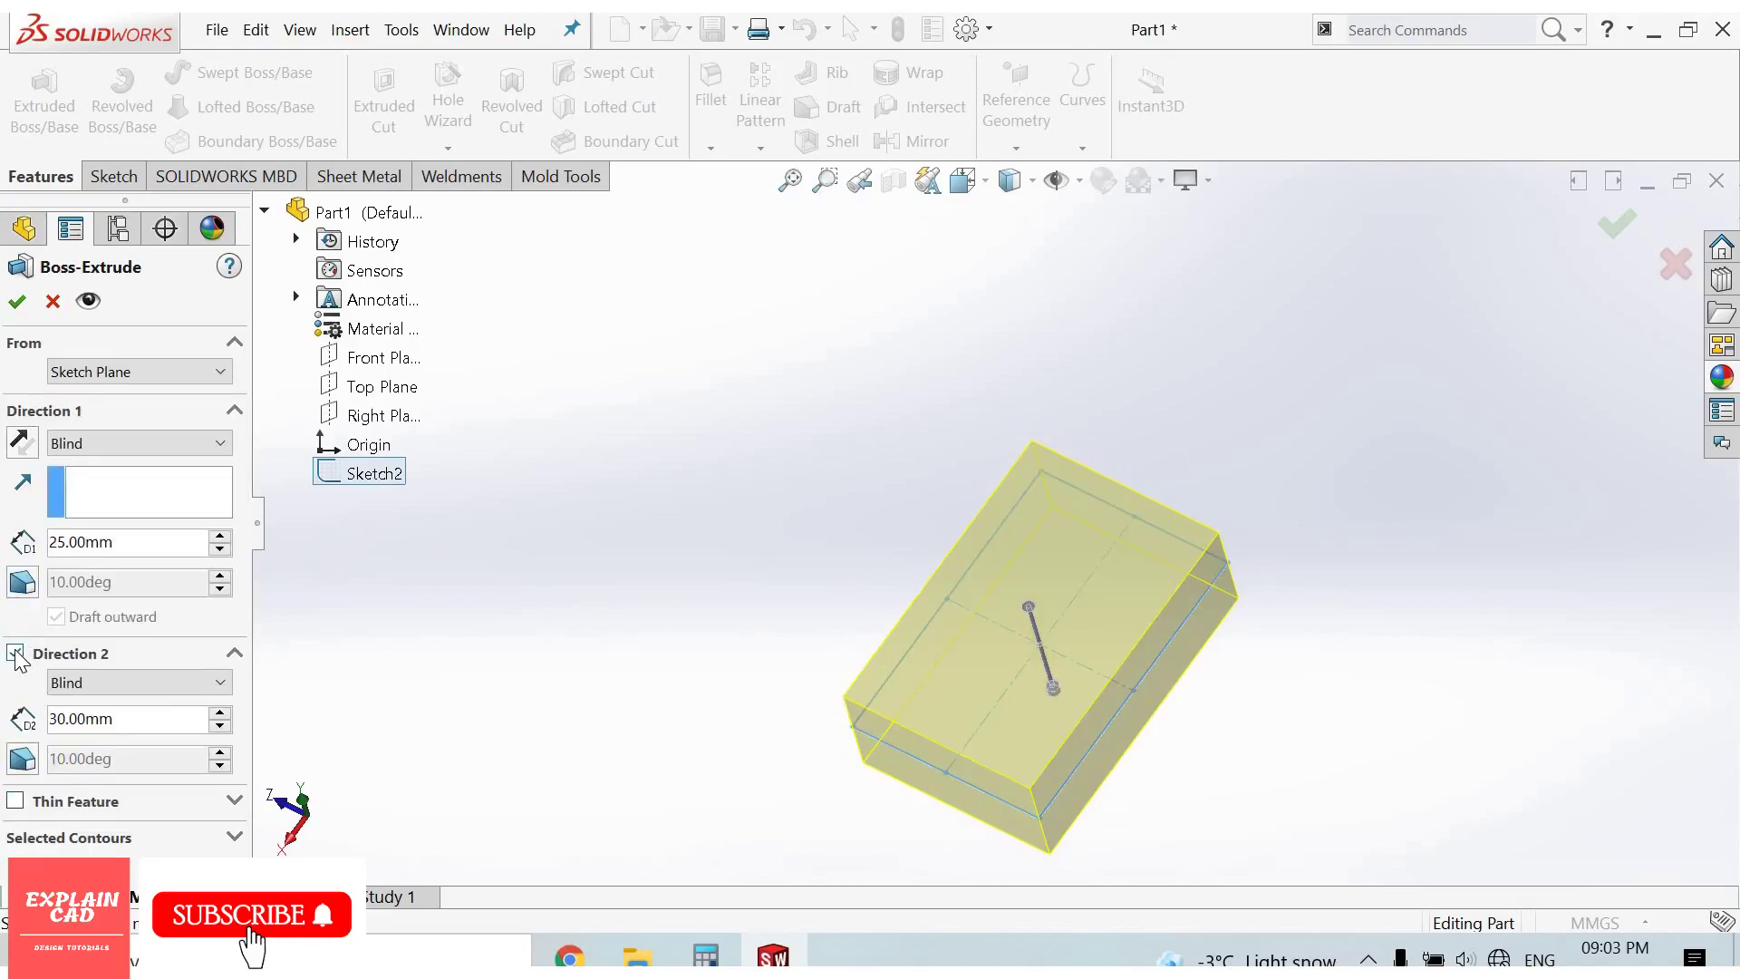
click(16, 654)
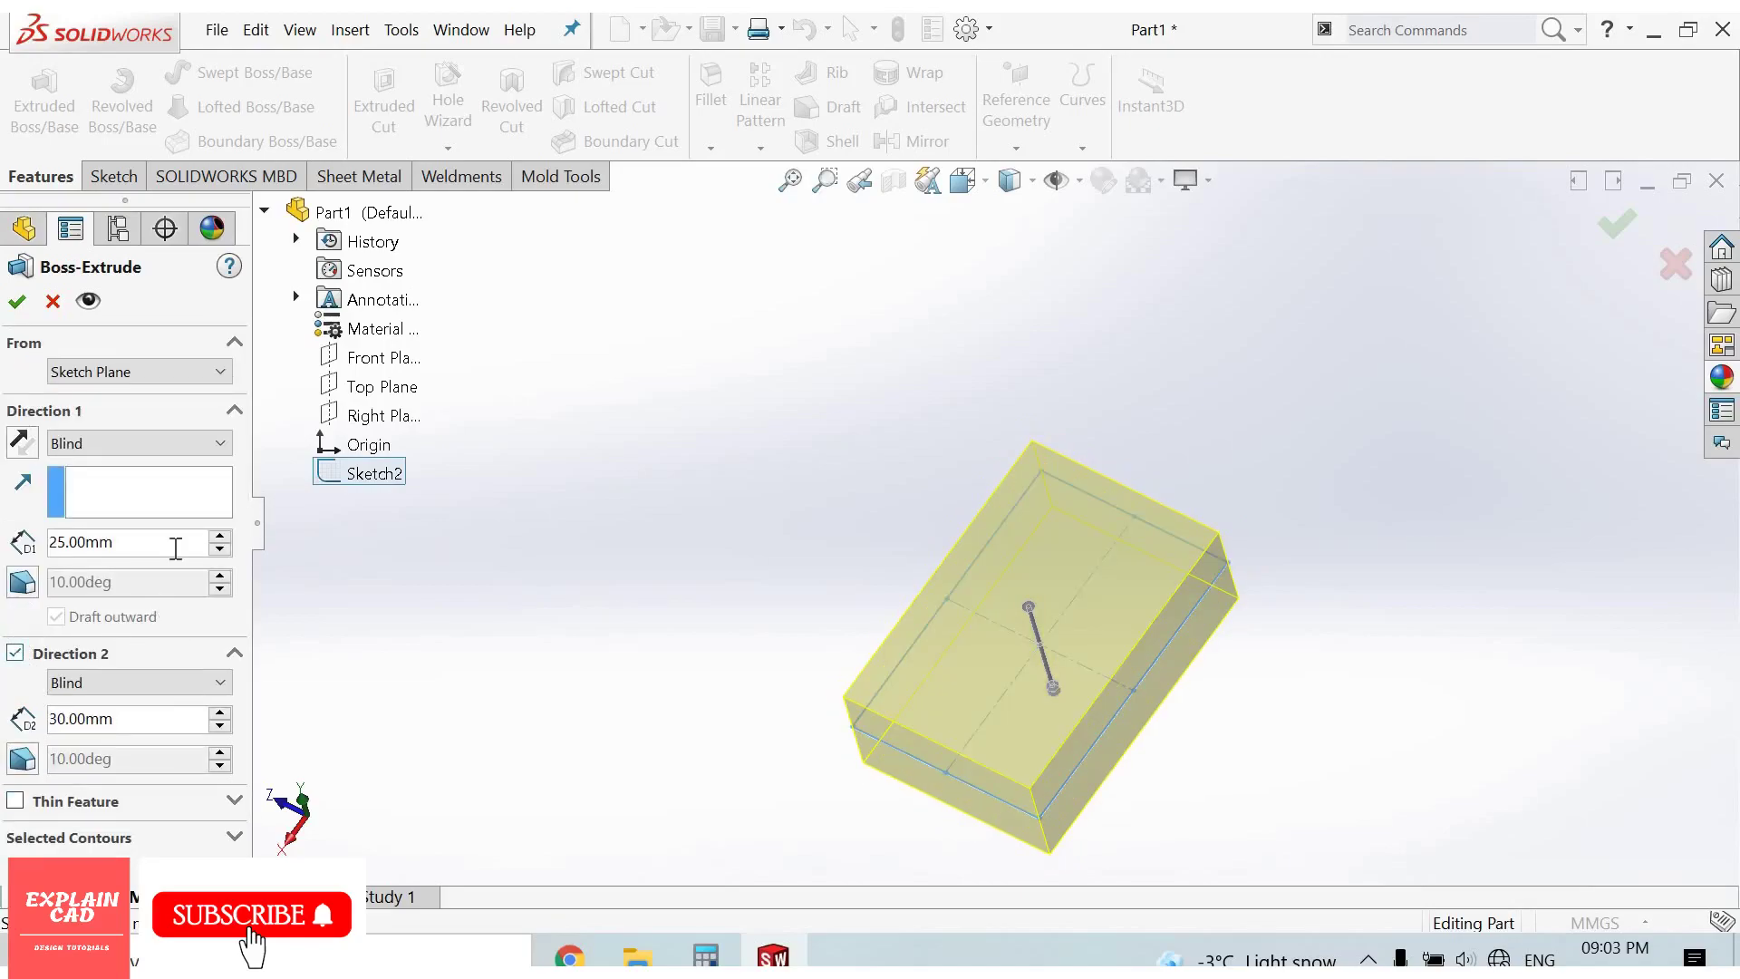
click(162, 449)
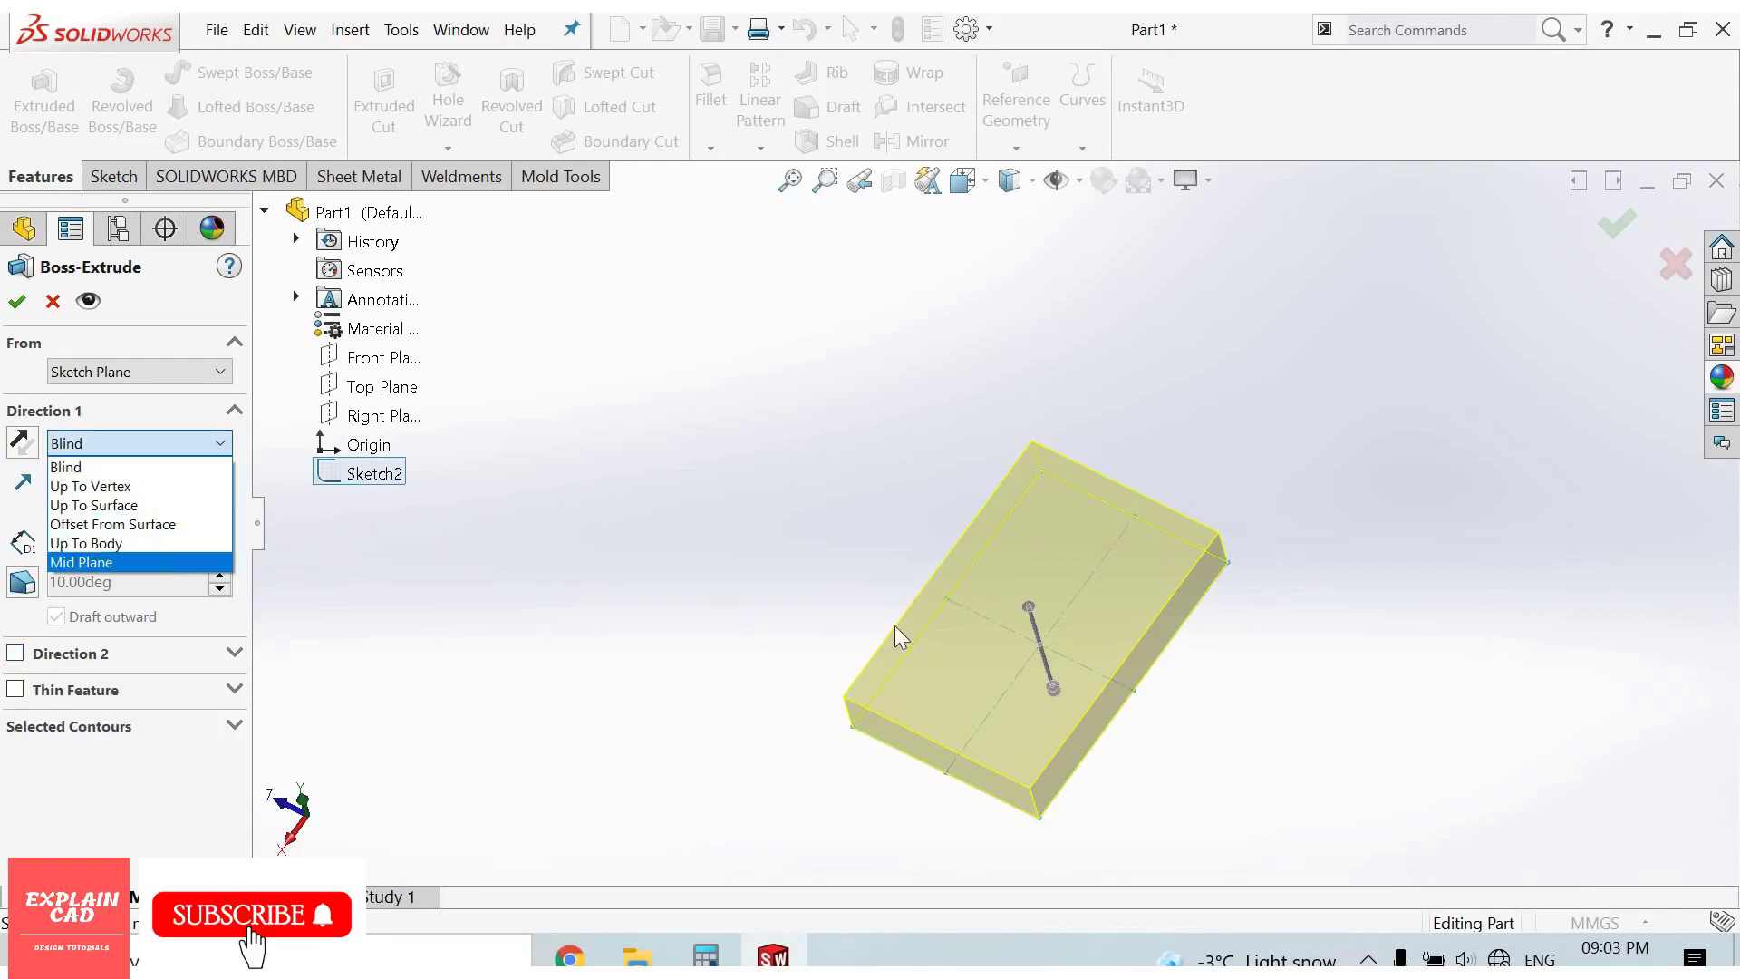
mouse_move(900, 637)
middle_down()
mouse_move(971, 514)
mouse_move(1145, 733)
mouse_move(1161, 708)
mouse_move(1154, 785)
mouse_move(1154, 719)
mouse_move(1099, 661)
mouse_move(1037, 710)
mouse_move(732, 637)
middle_up()
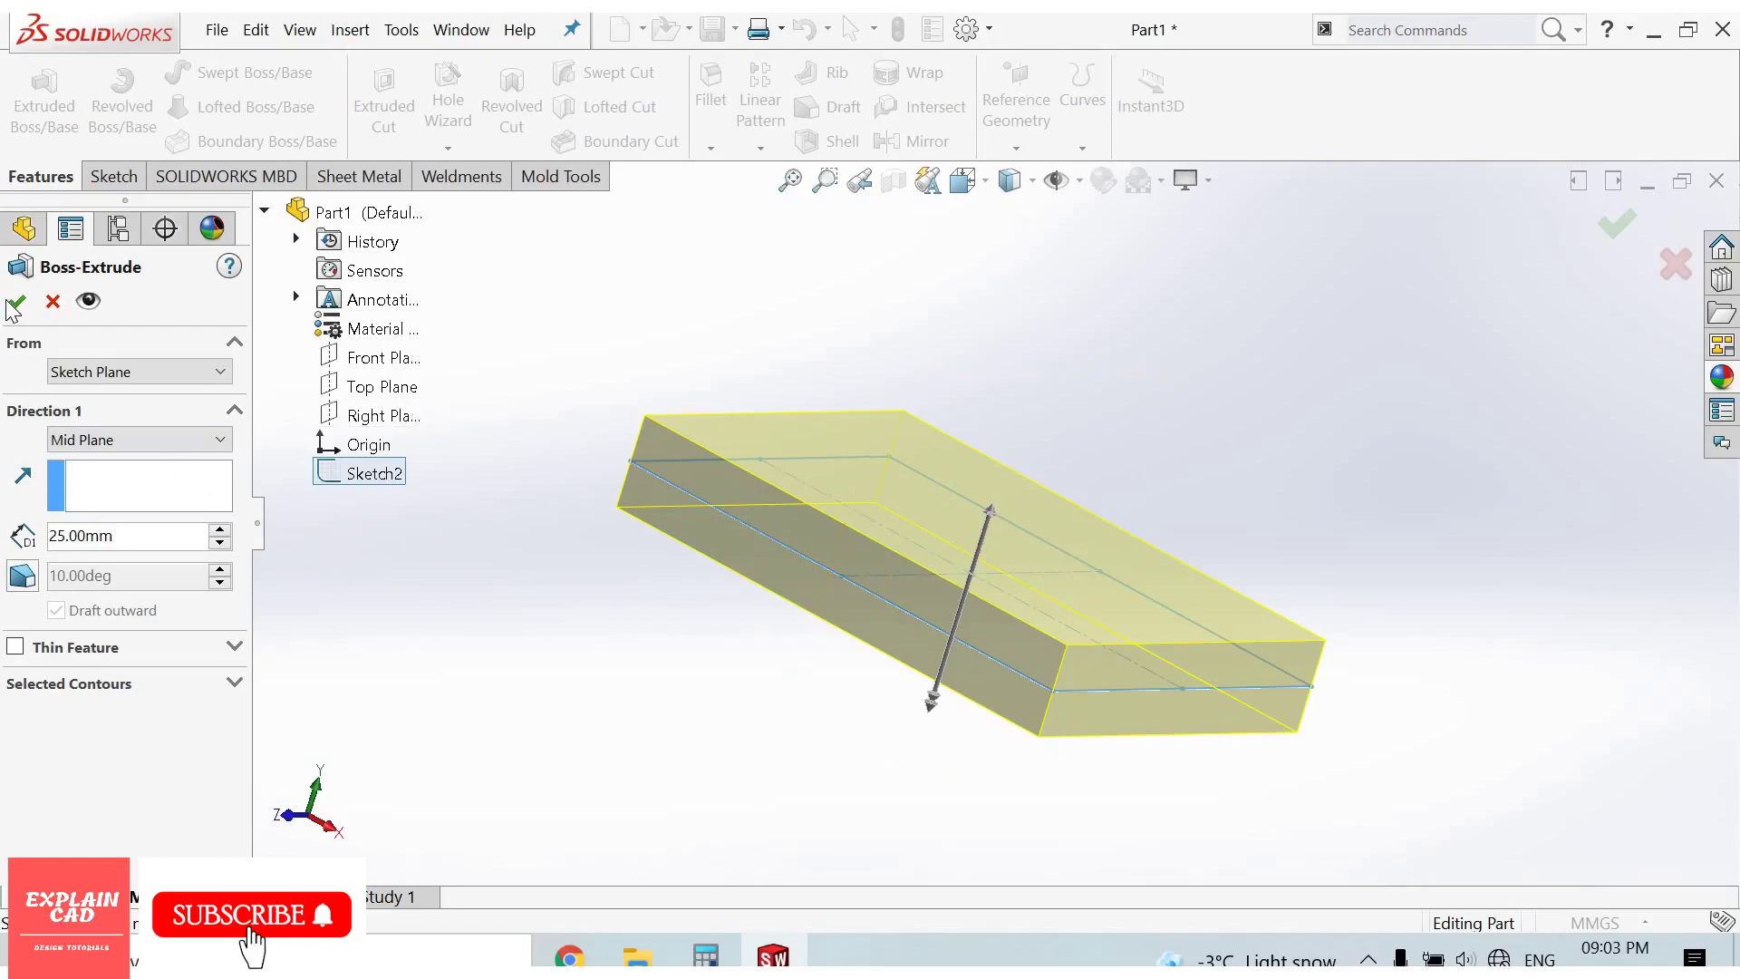
key(Return)
- Start a new sketch on the base block's top face
middle_drag(1167, 462, 1026, 497)
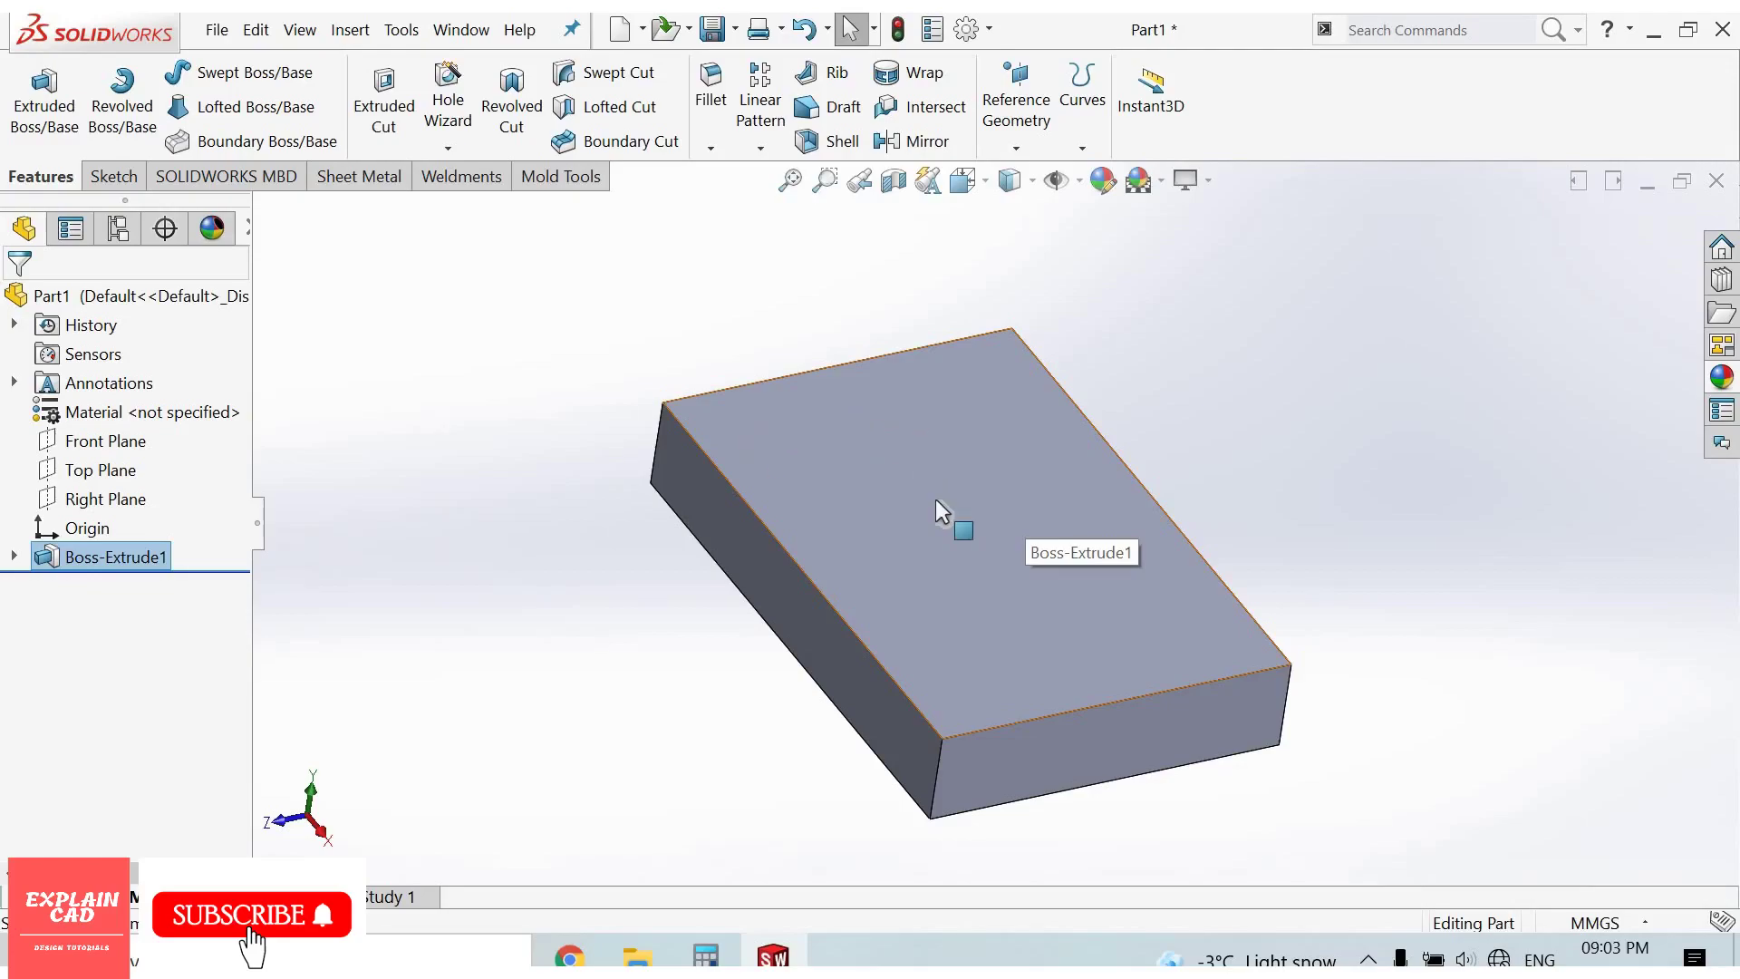
middle_drag(835, 619, 815, 583)
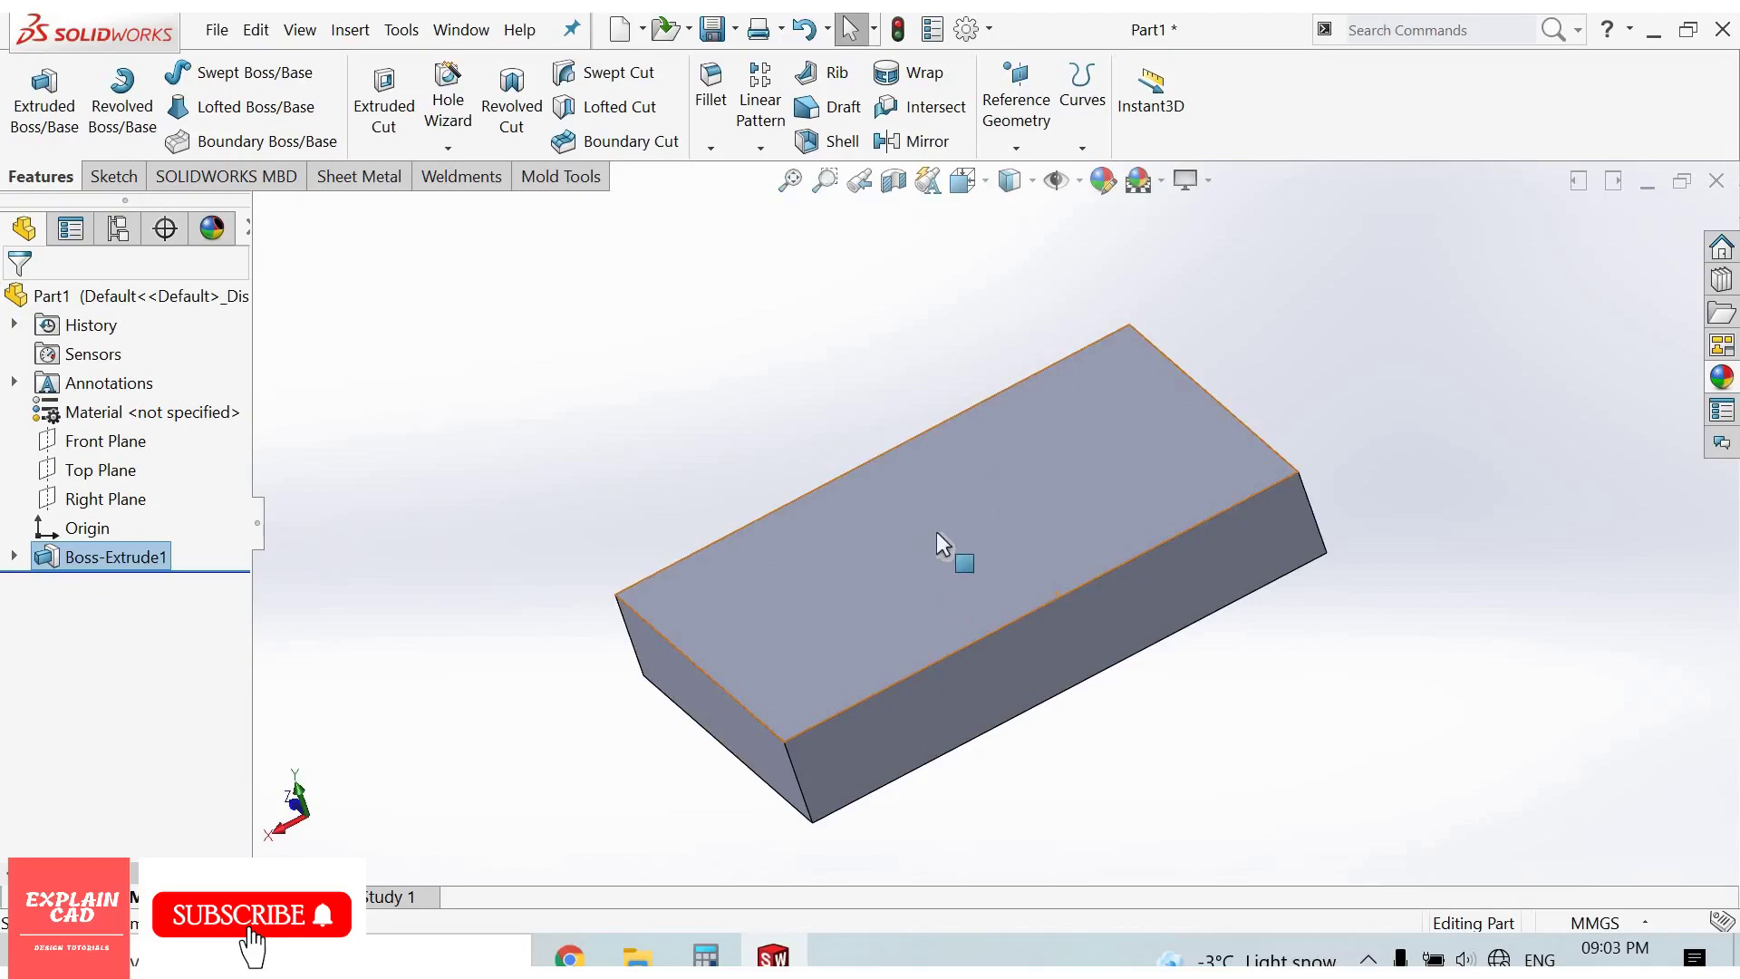
click(981, 509)
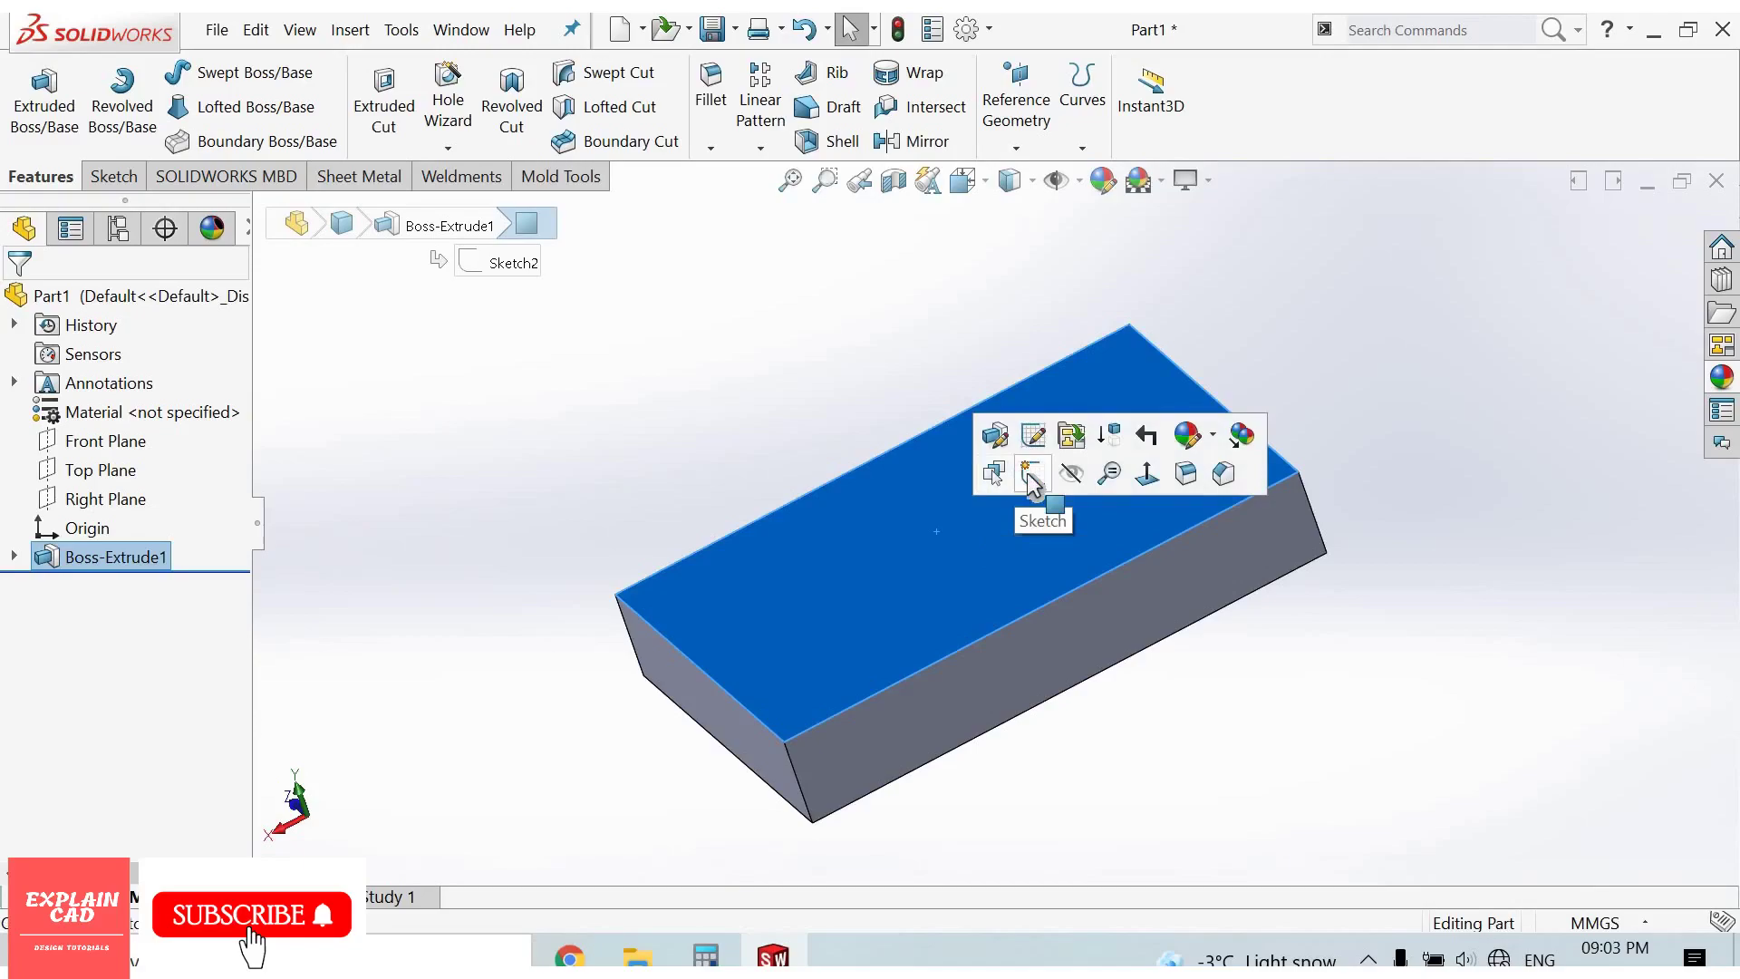
click(1032, 475)
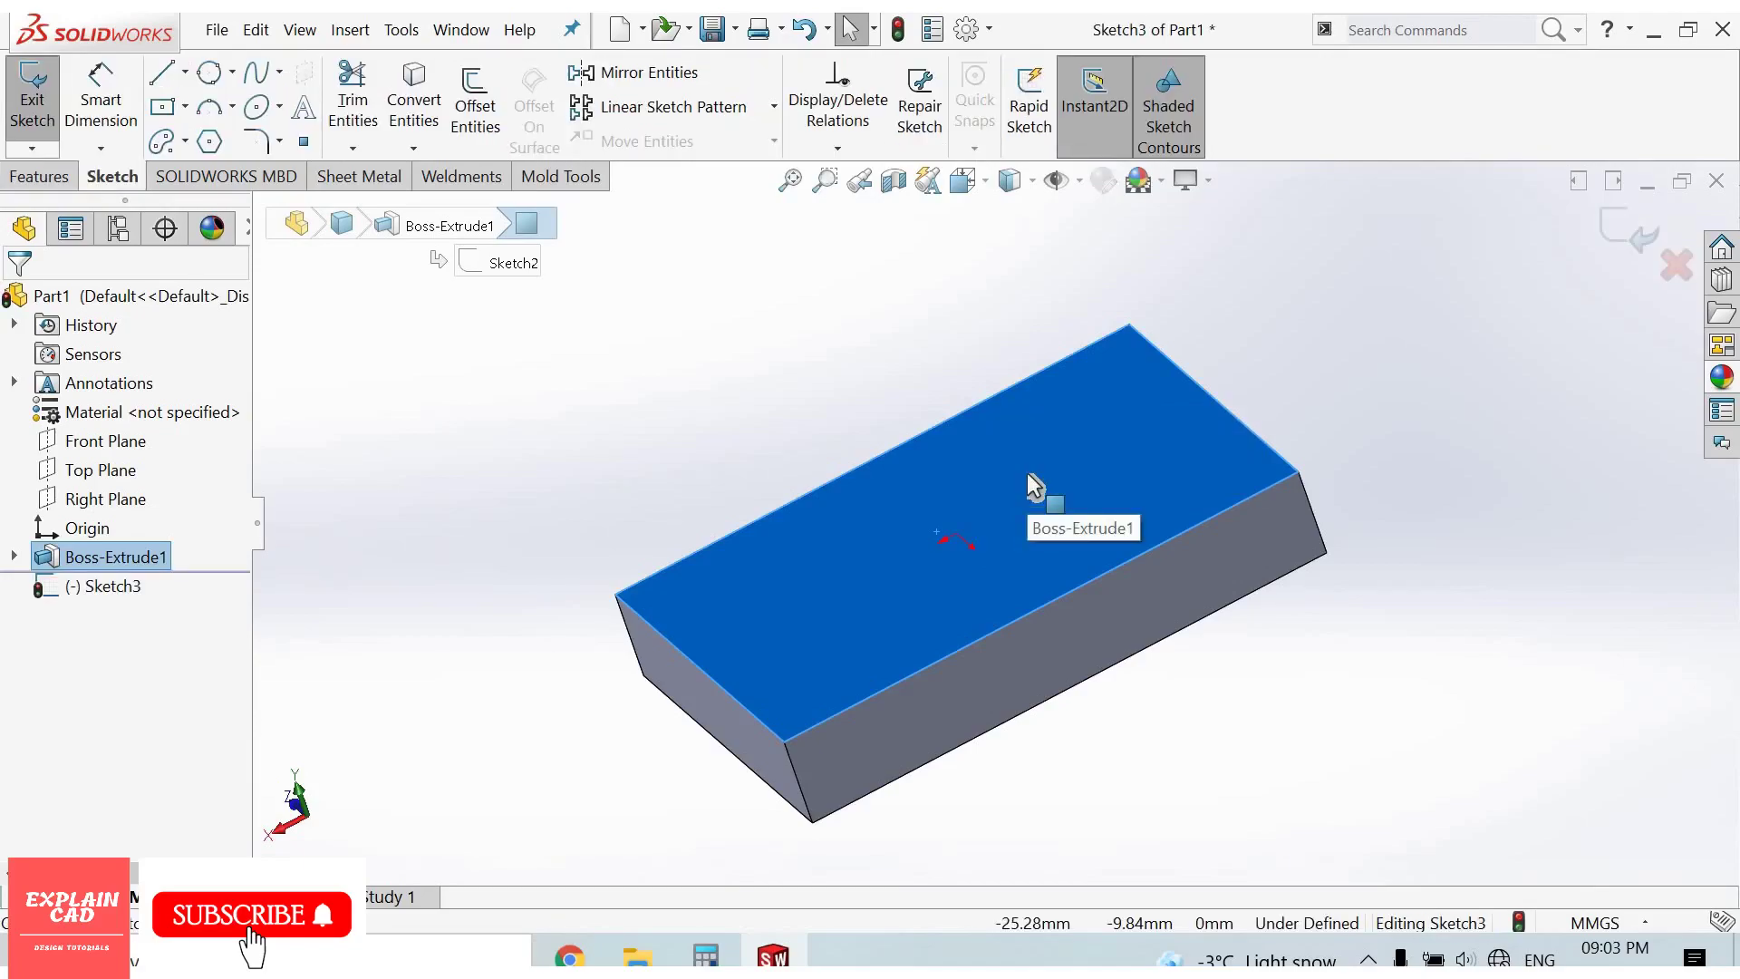
- Draw a center-point circle centered on the origin
click(212, 73)
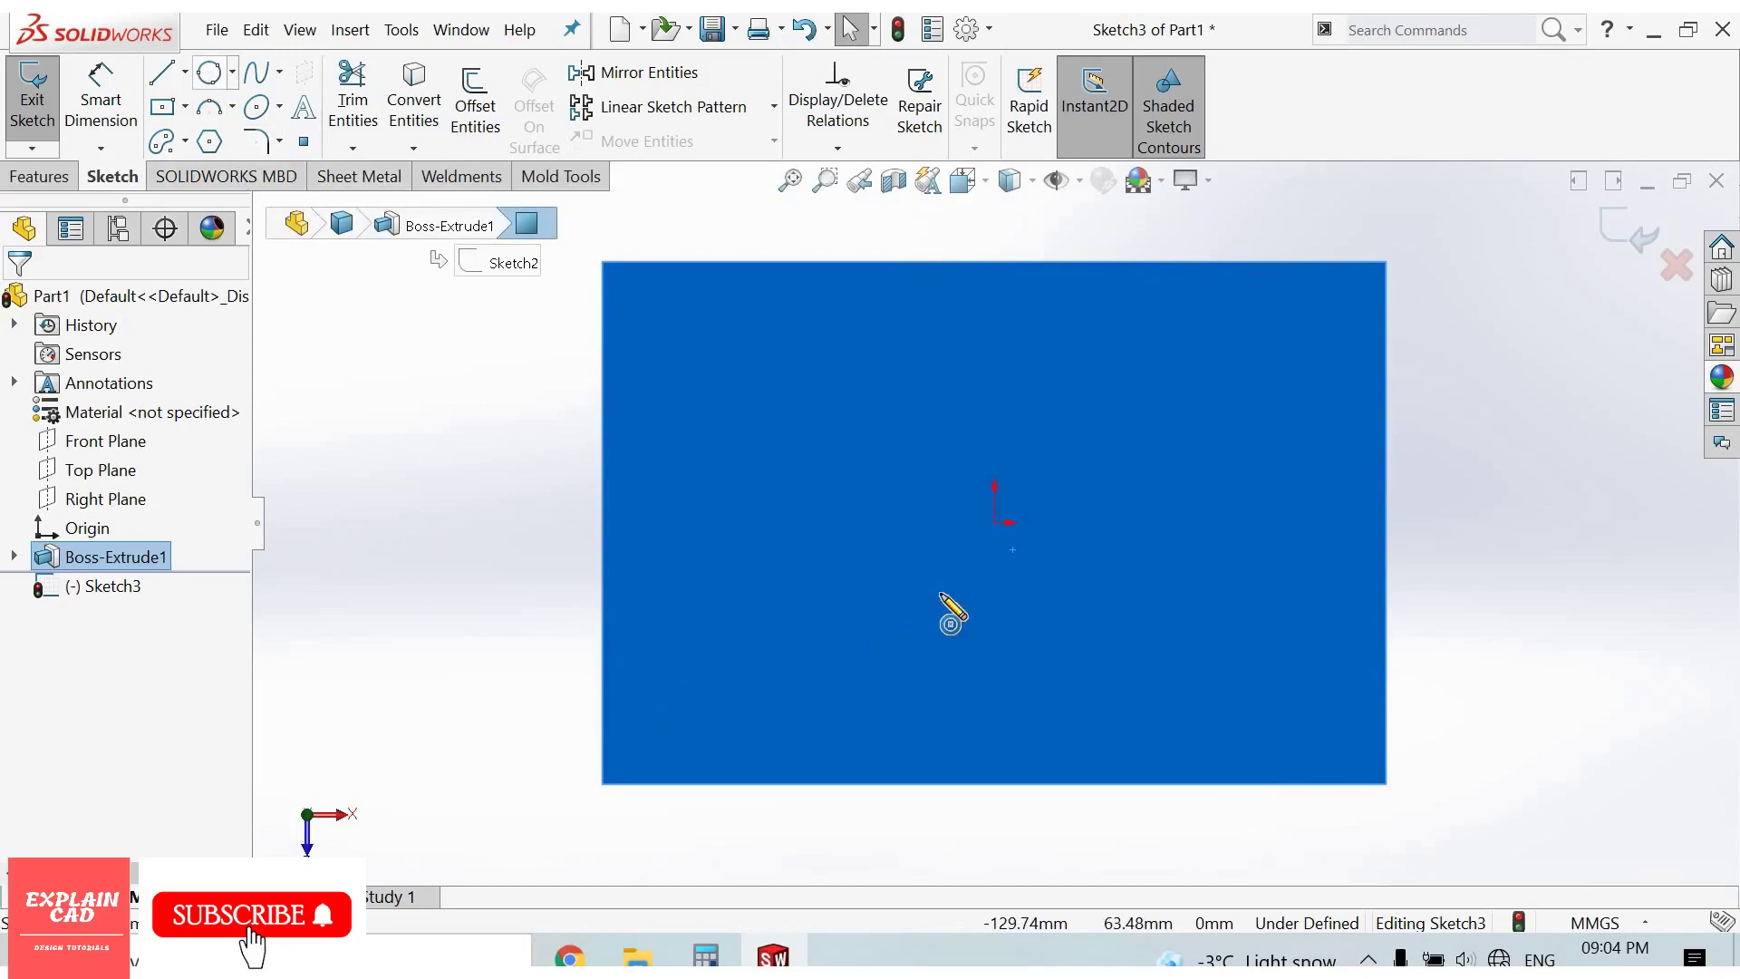
click(995, 523)
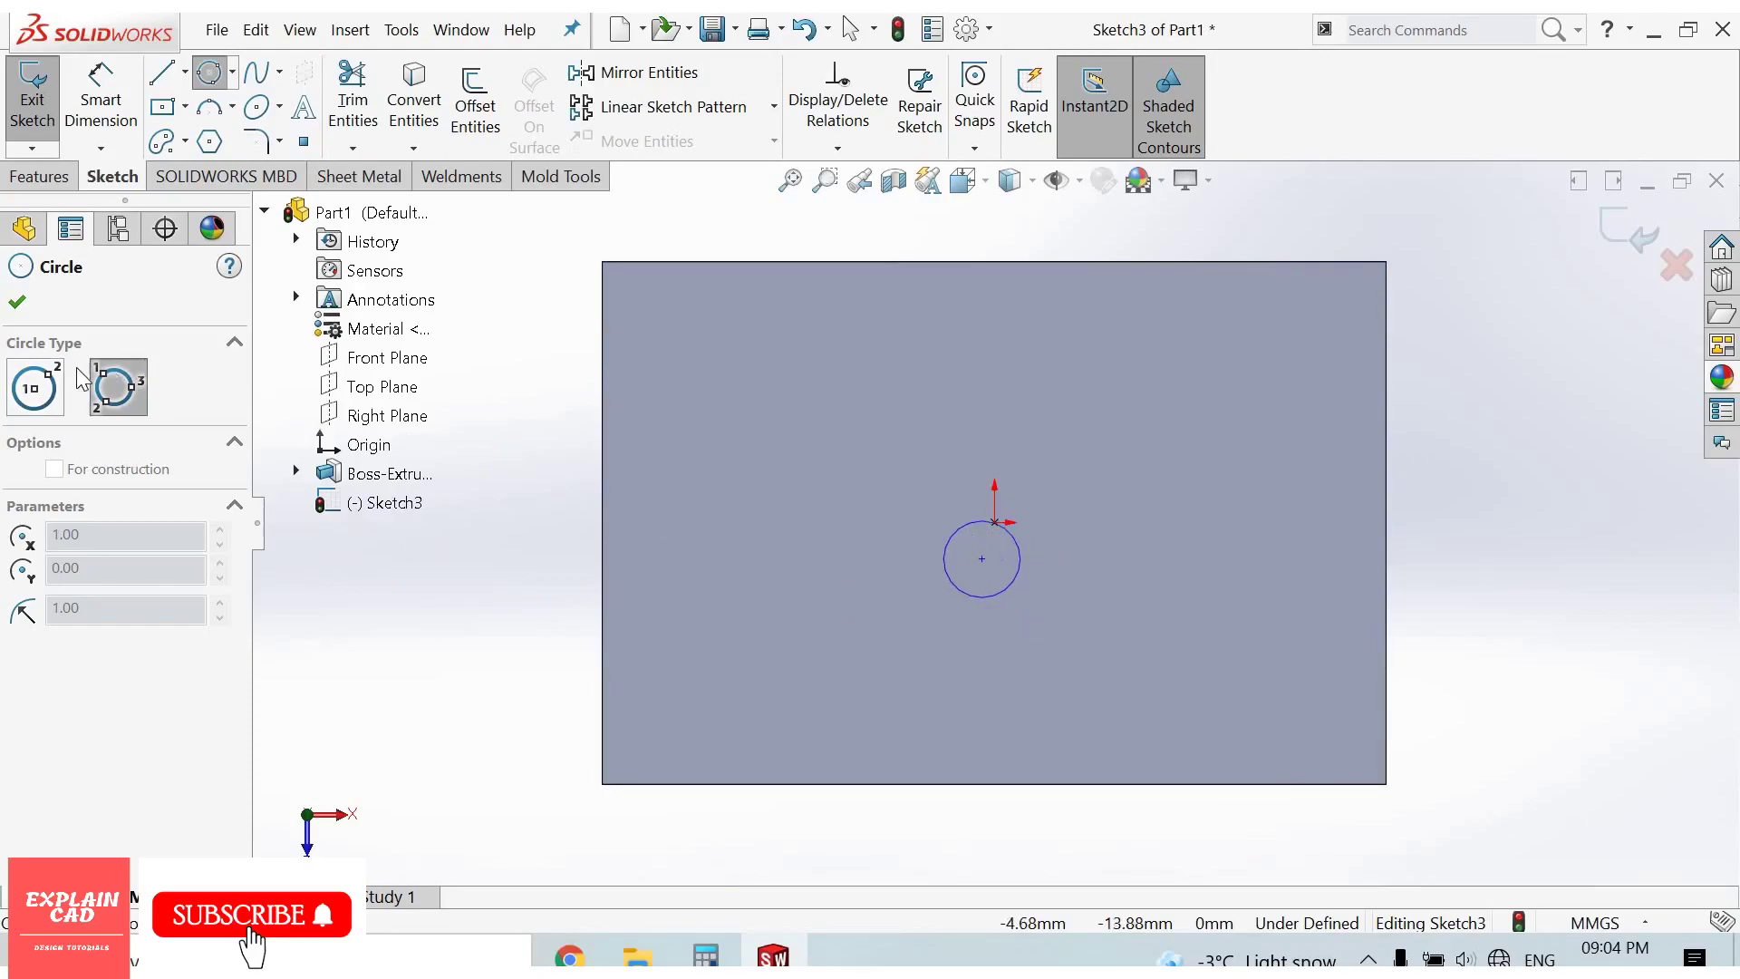
click(34, 391)
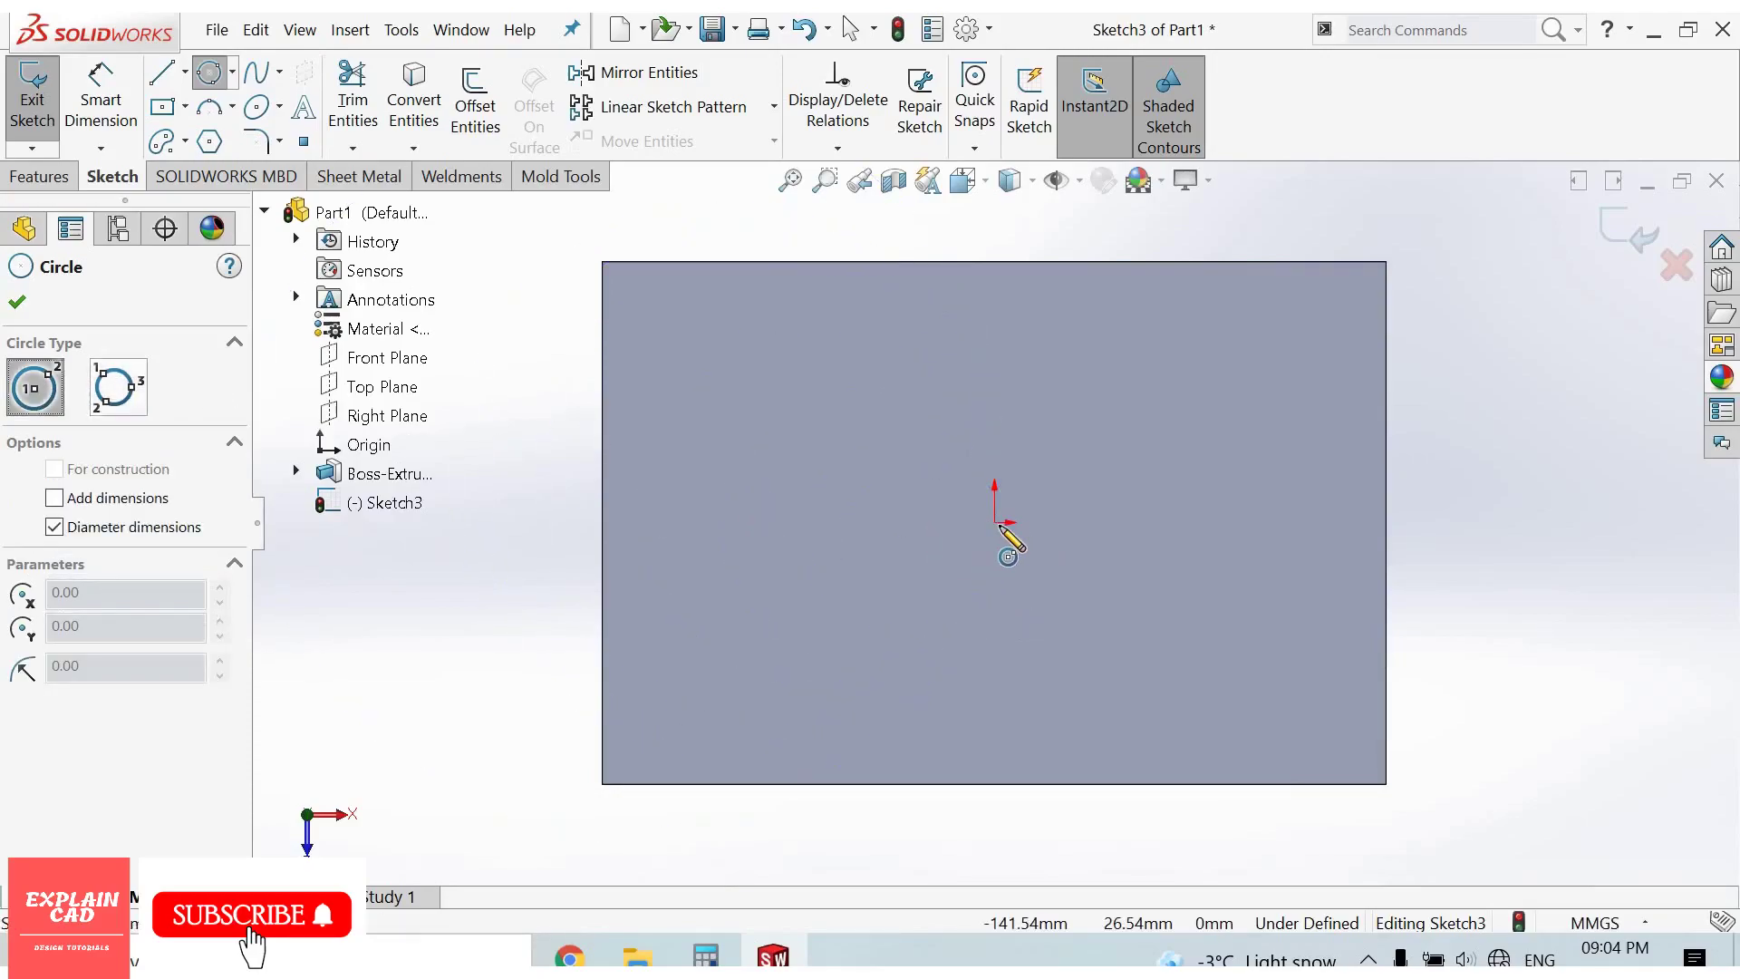
click(995, 524)
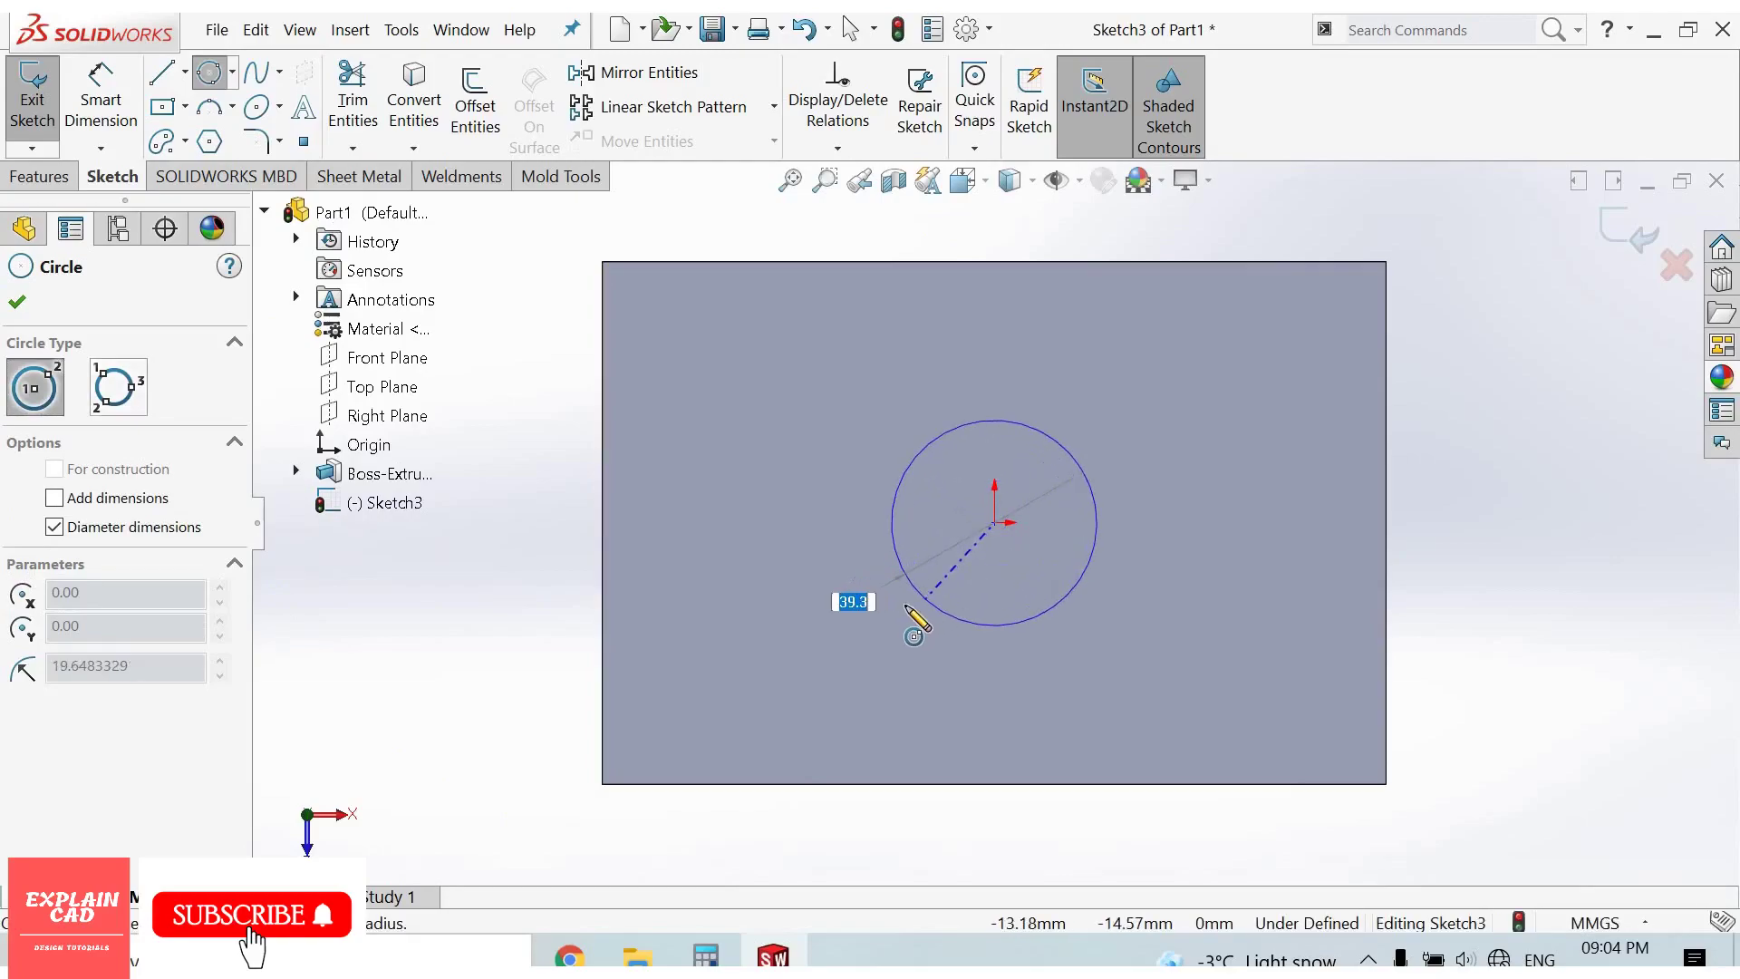
click(877, 605)
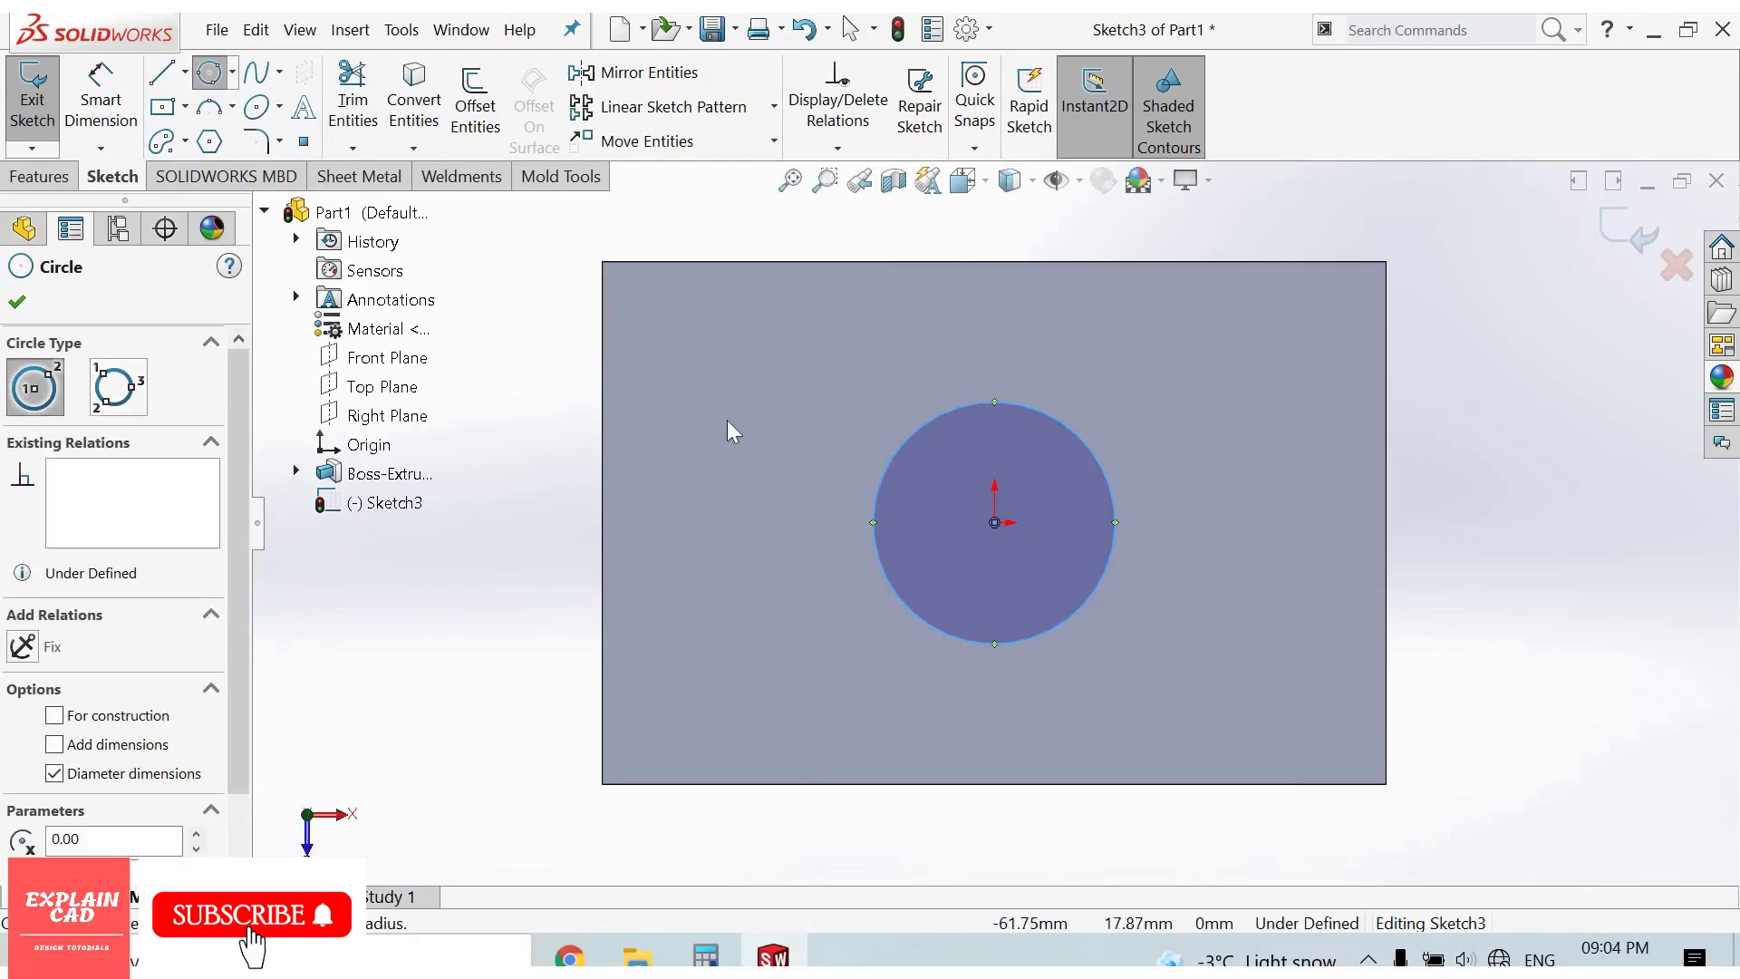
right_click(758, 420)
key(Escape)
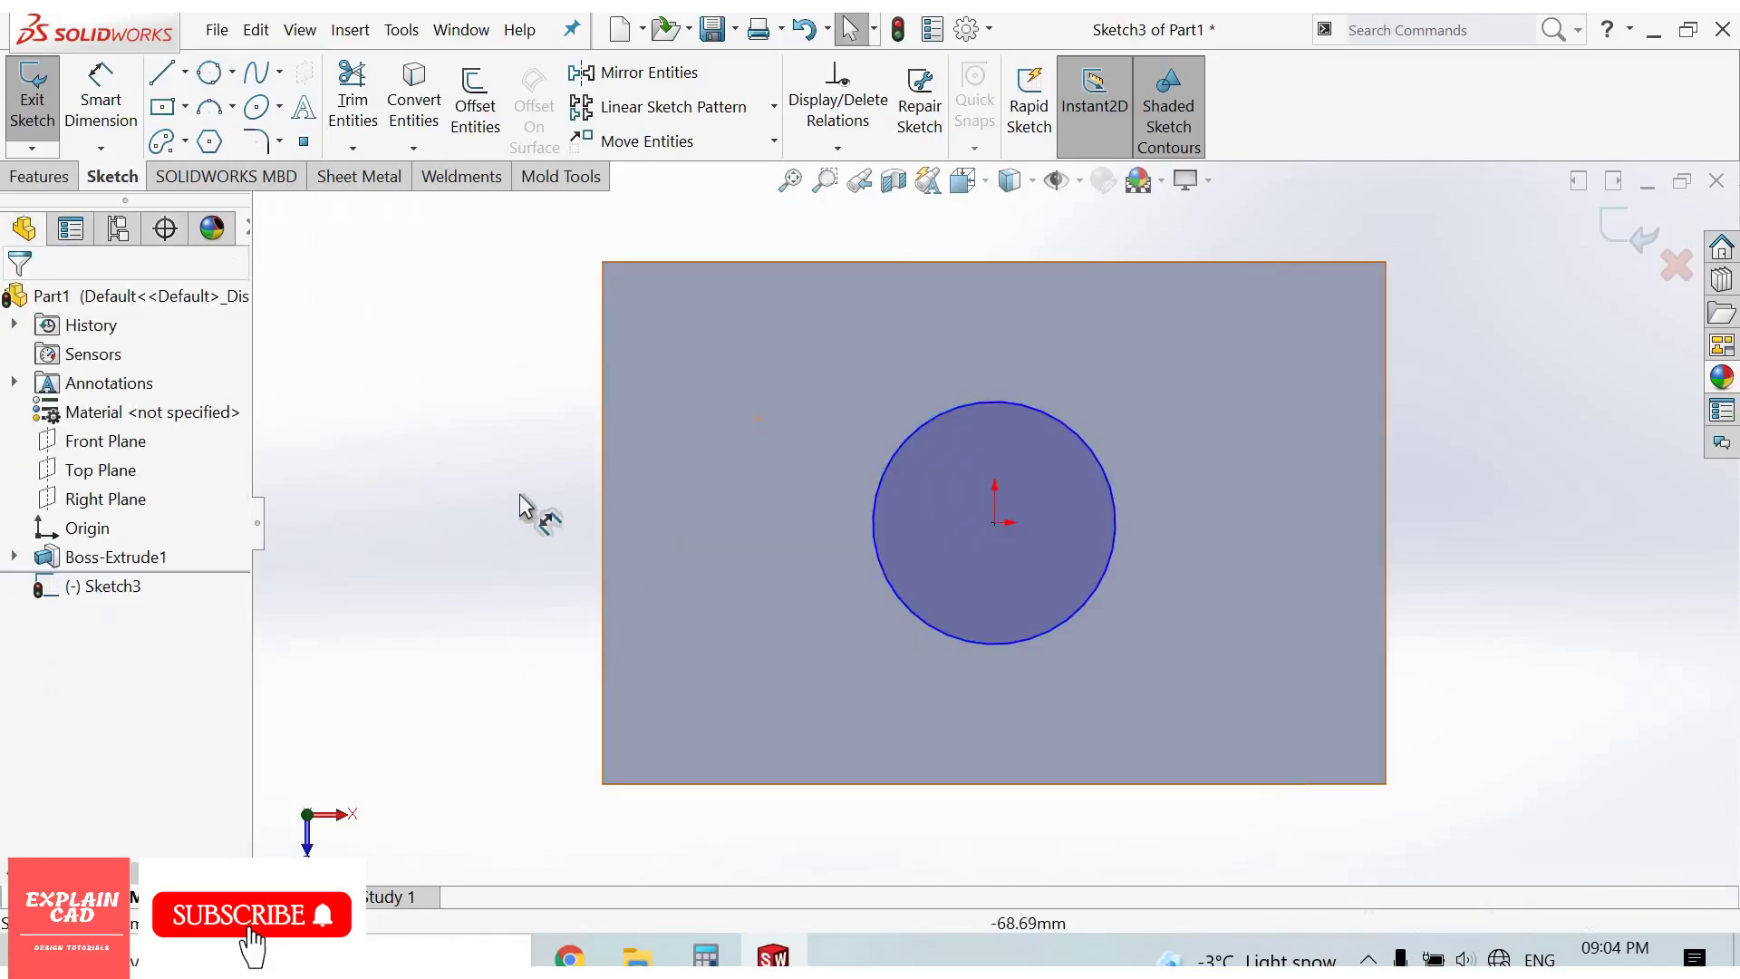
- Dimension the circle to 50 mm diameter and exit the sketch
key(d)
click(899, 600)
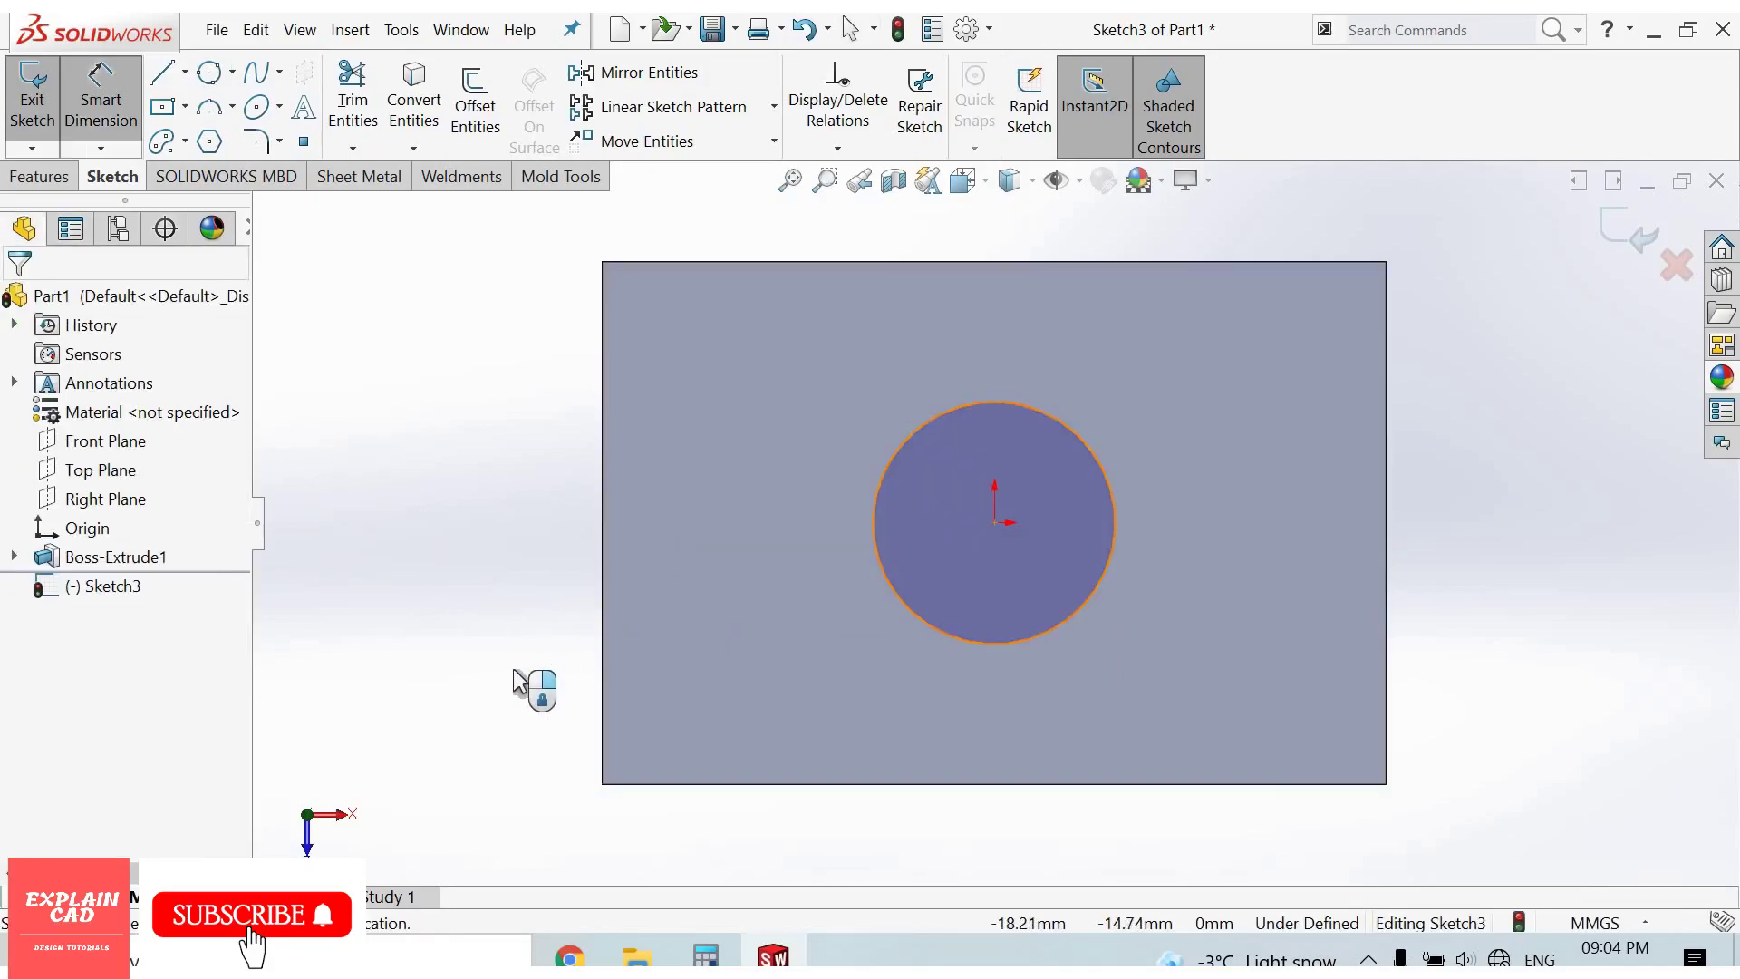
click(481, 667)
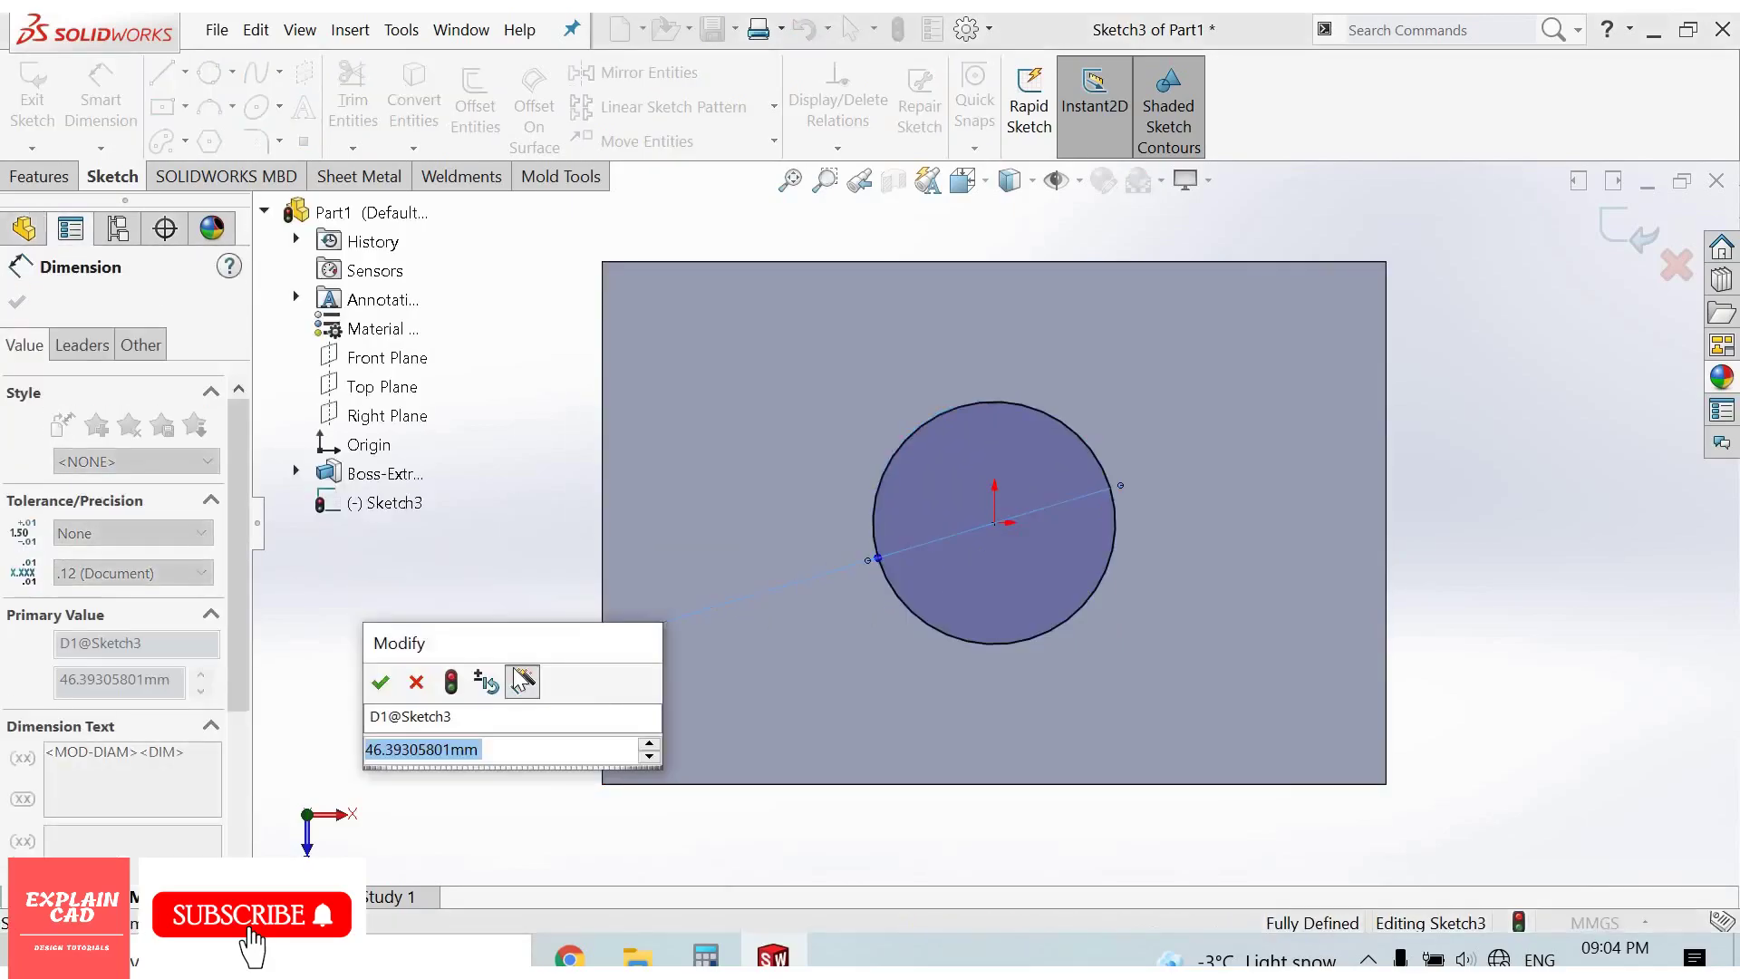
text(50)
key(Return)
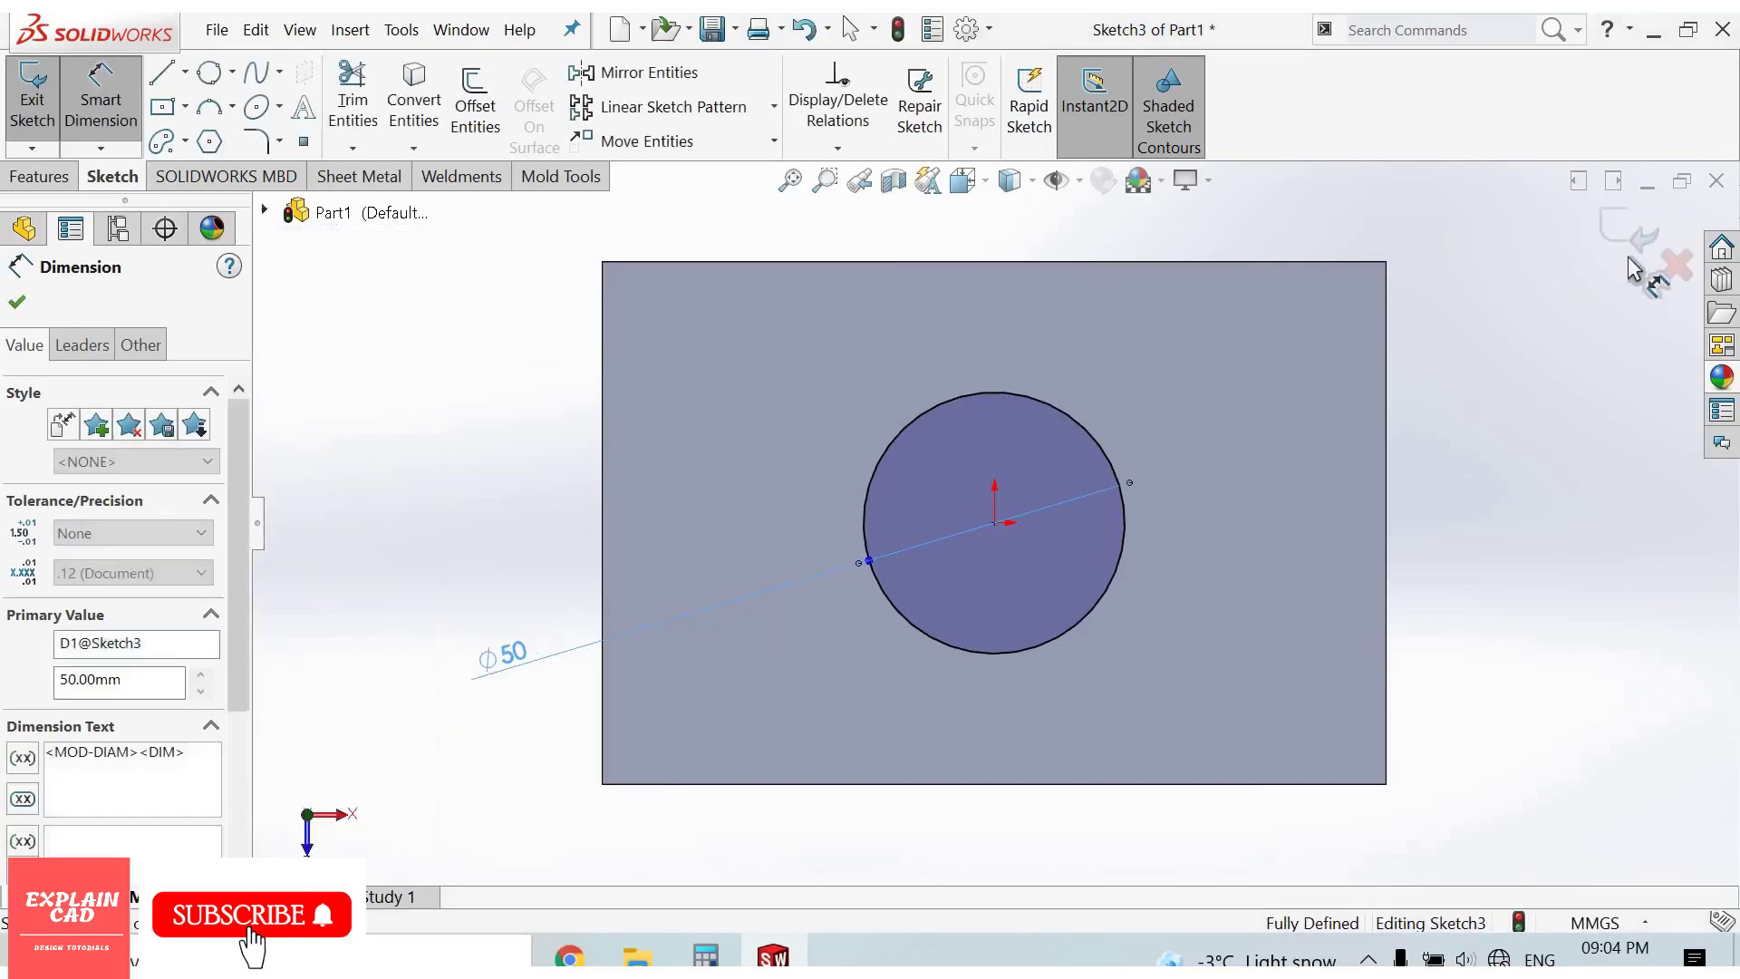
click(1636, 256)
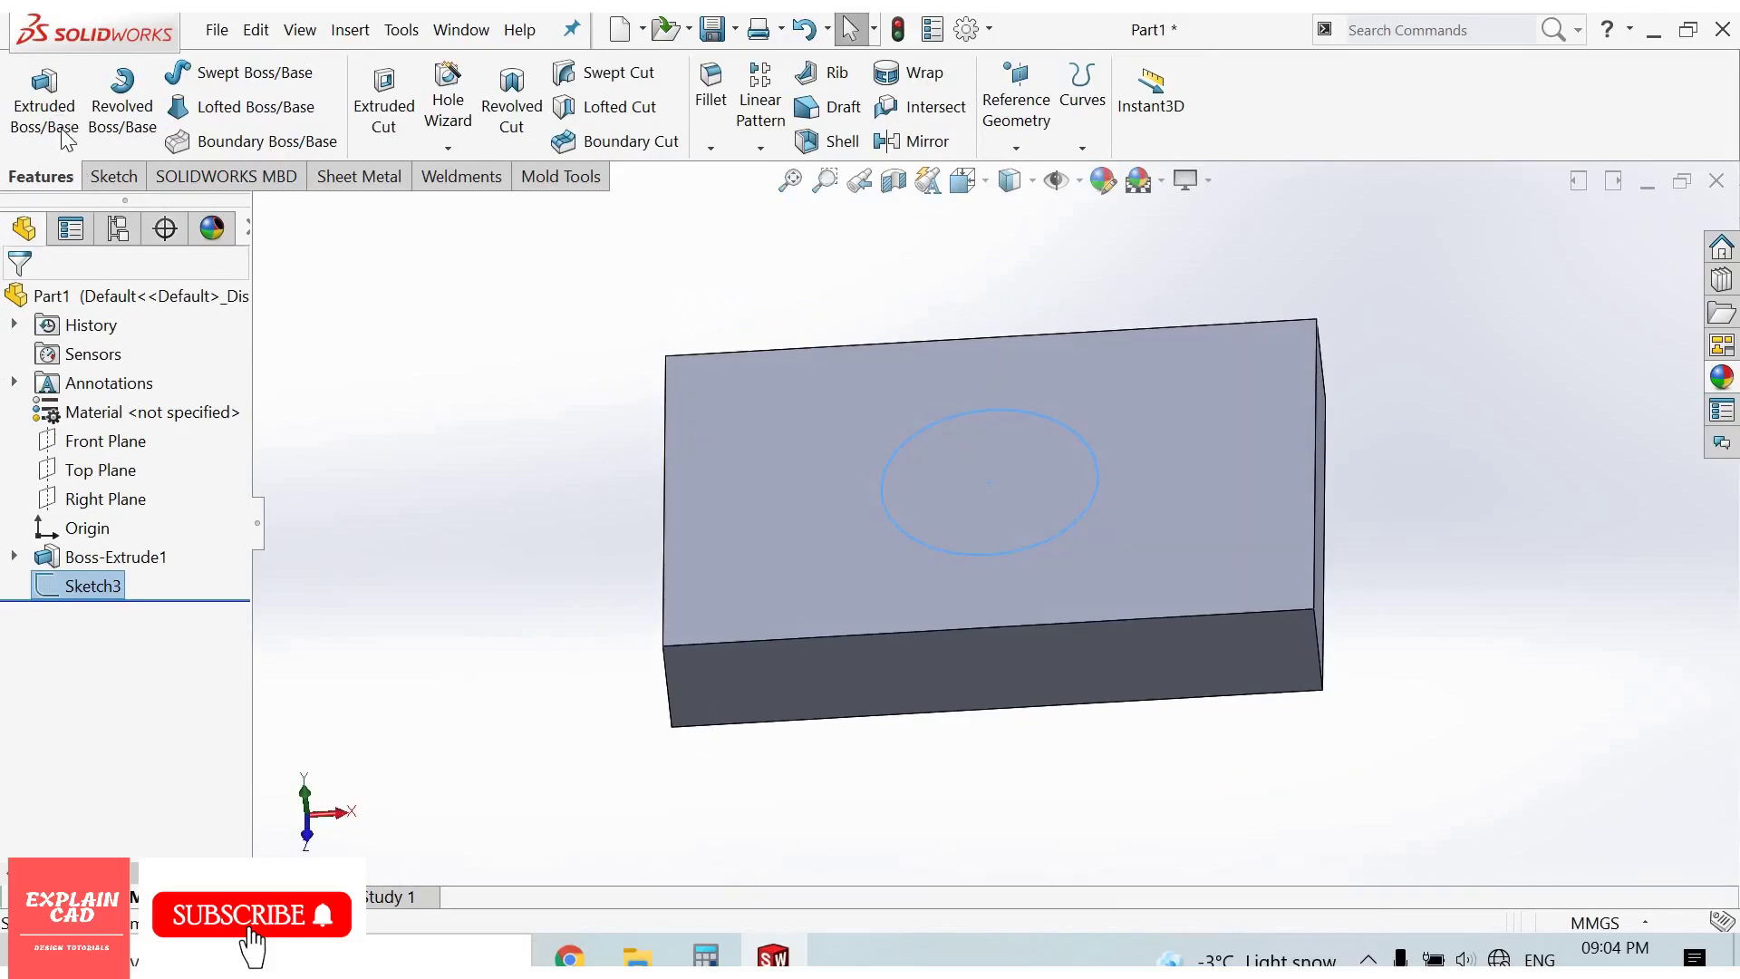
- Extrude the circle sketch 100 mm, merged with the block
click(45, 106)
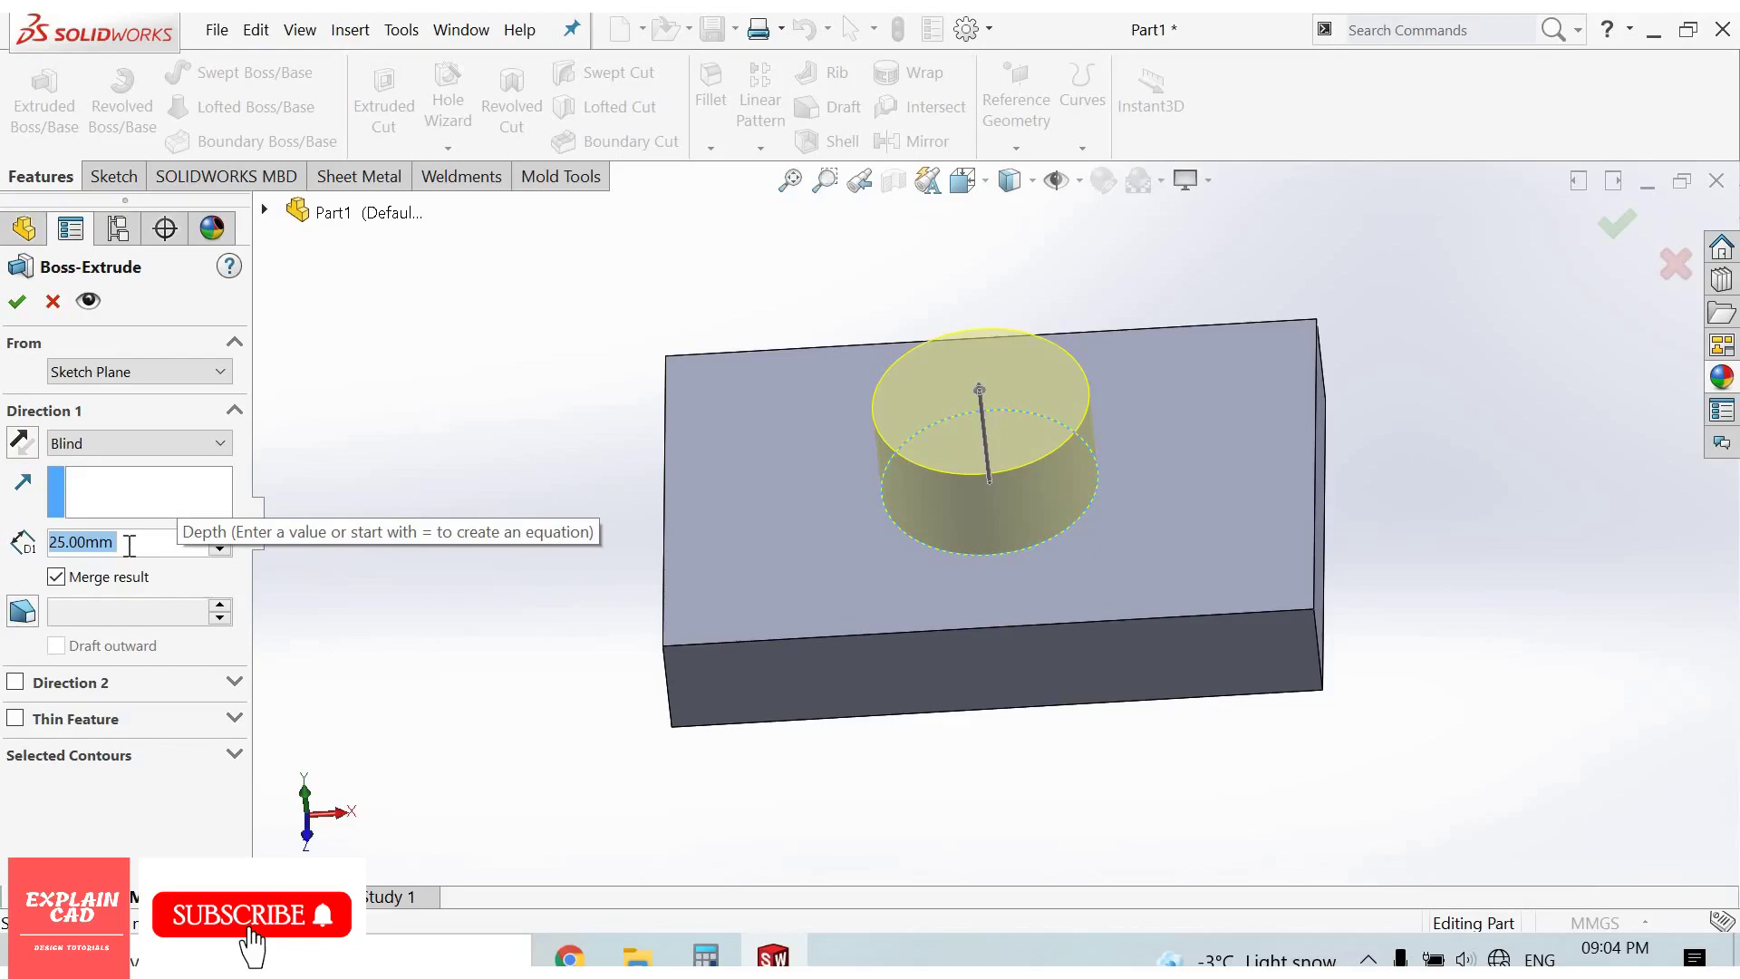
text(100)
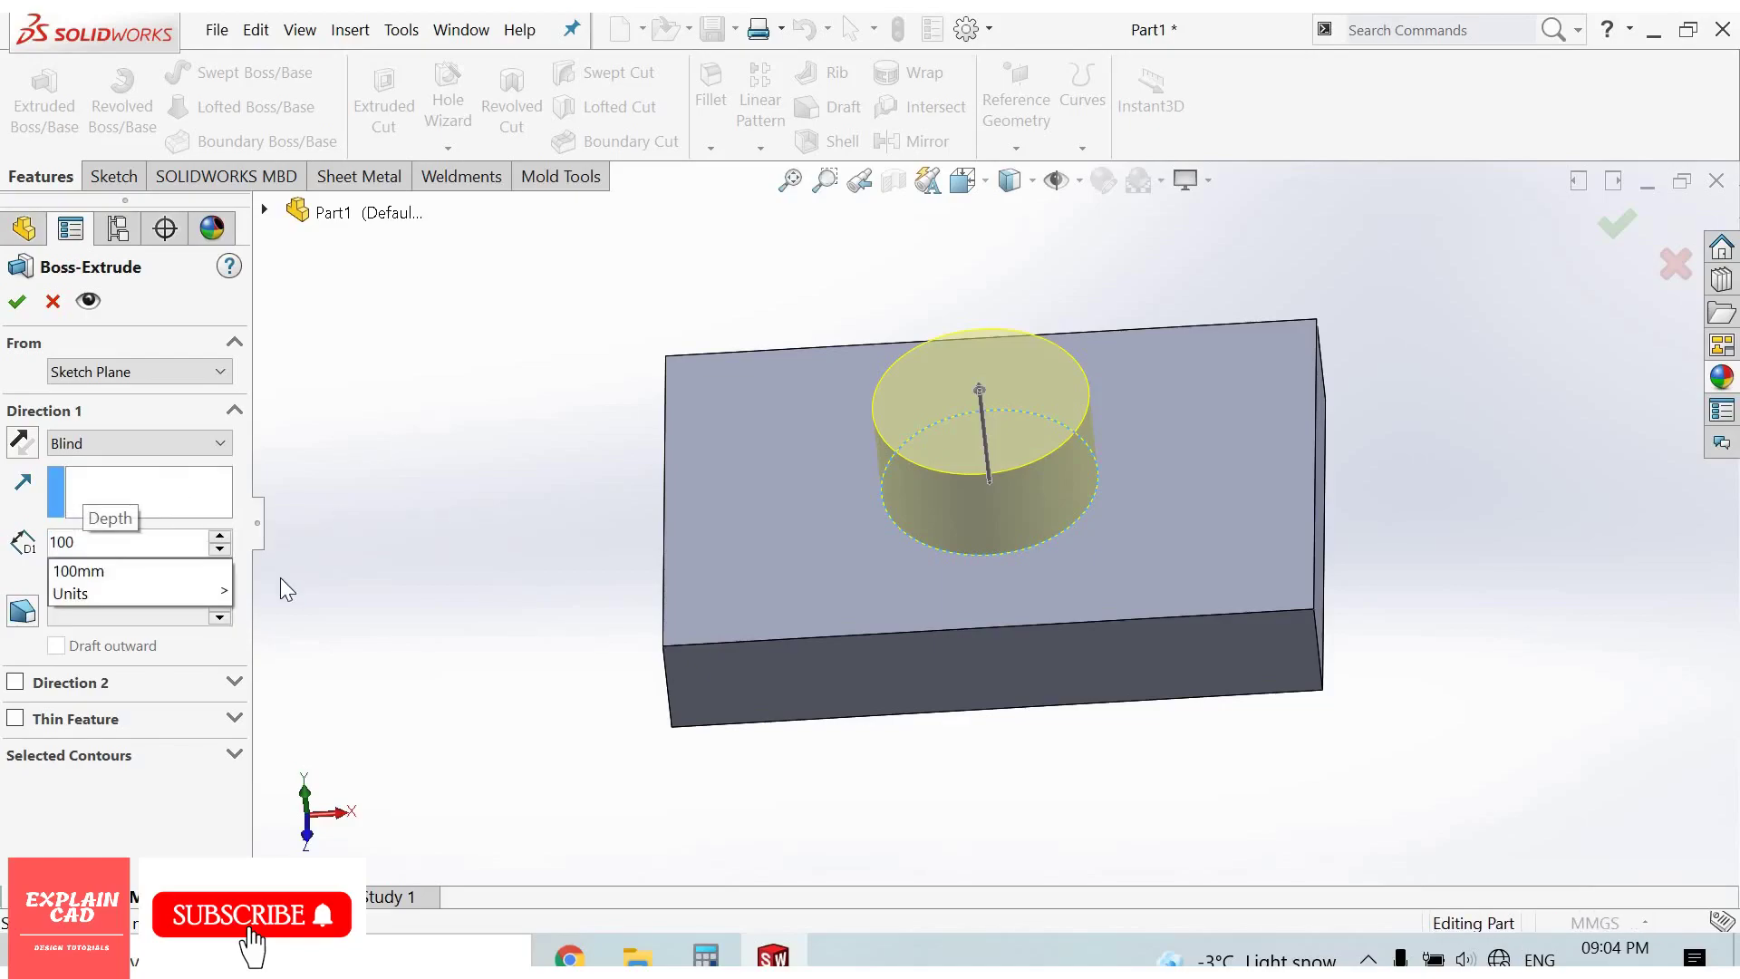
key(Return)
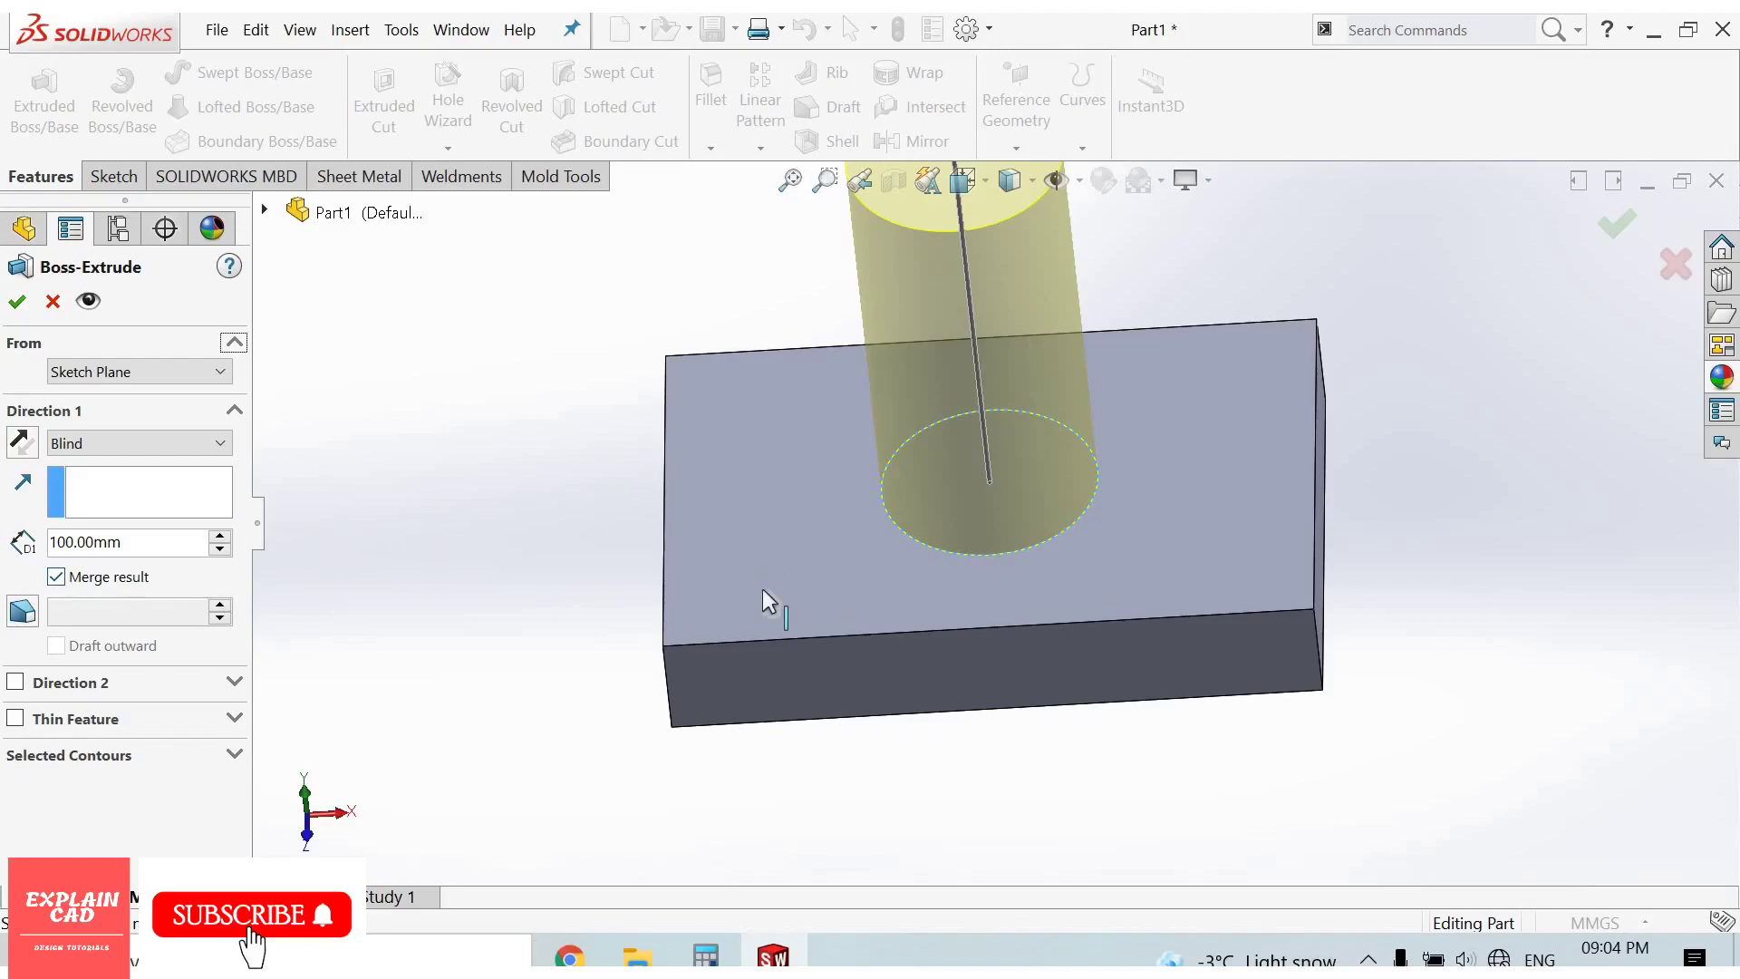
key(alt+m)
click(57, 577)
- Try Direction 2 and Mid Plane, then settle on a one-way Blind extrusion
click(57, 685)
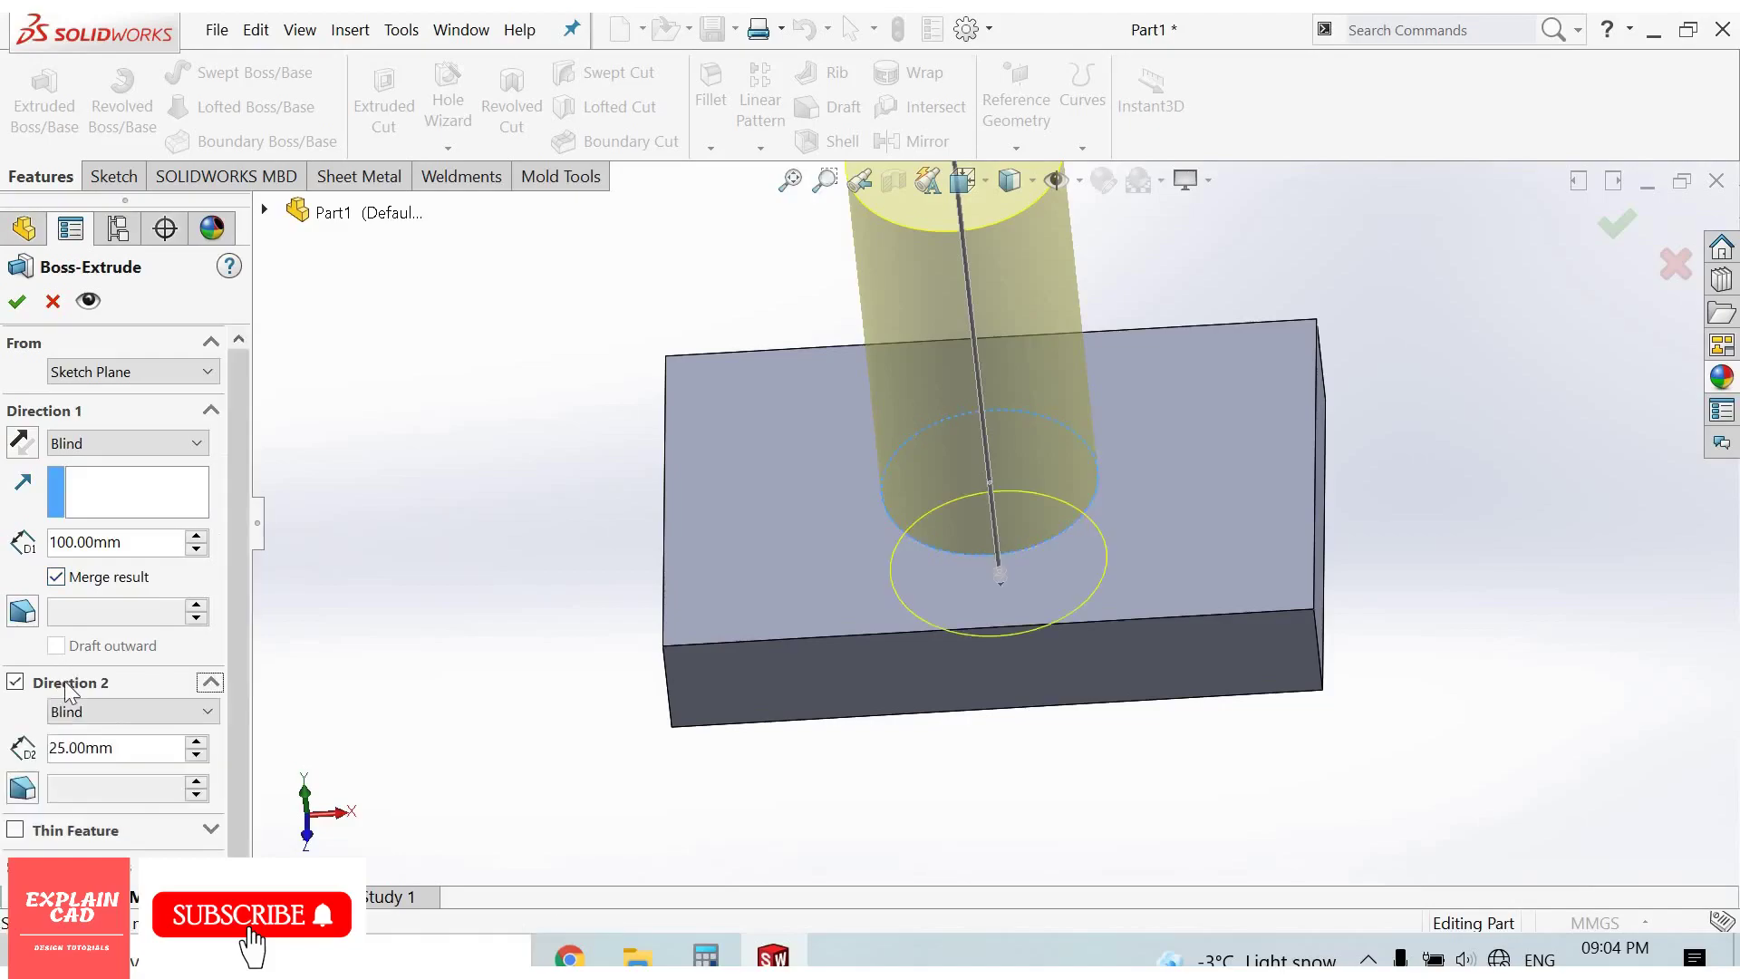
click(15, 681)
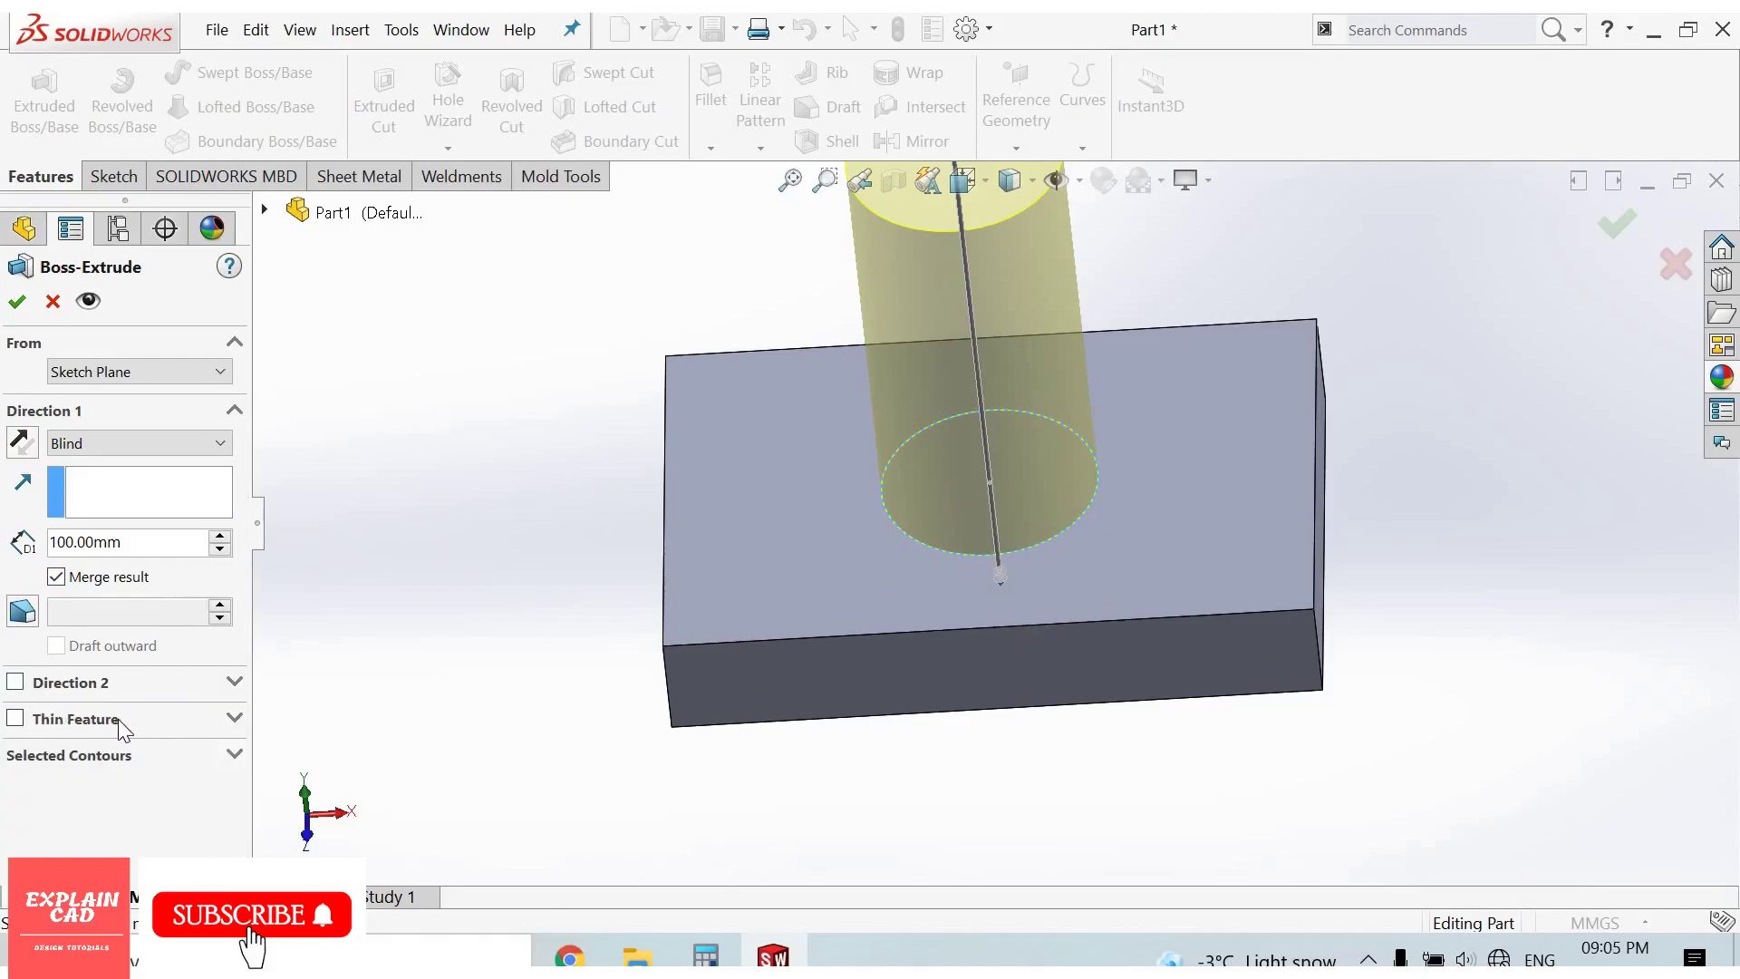
click(15, 682)
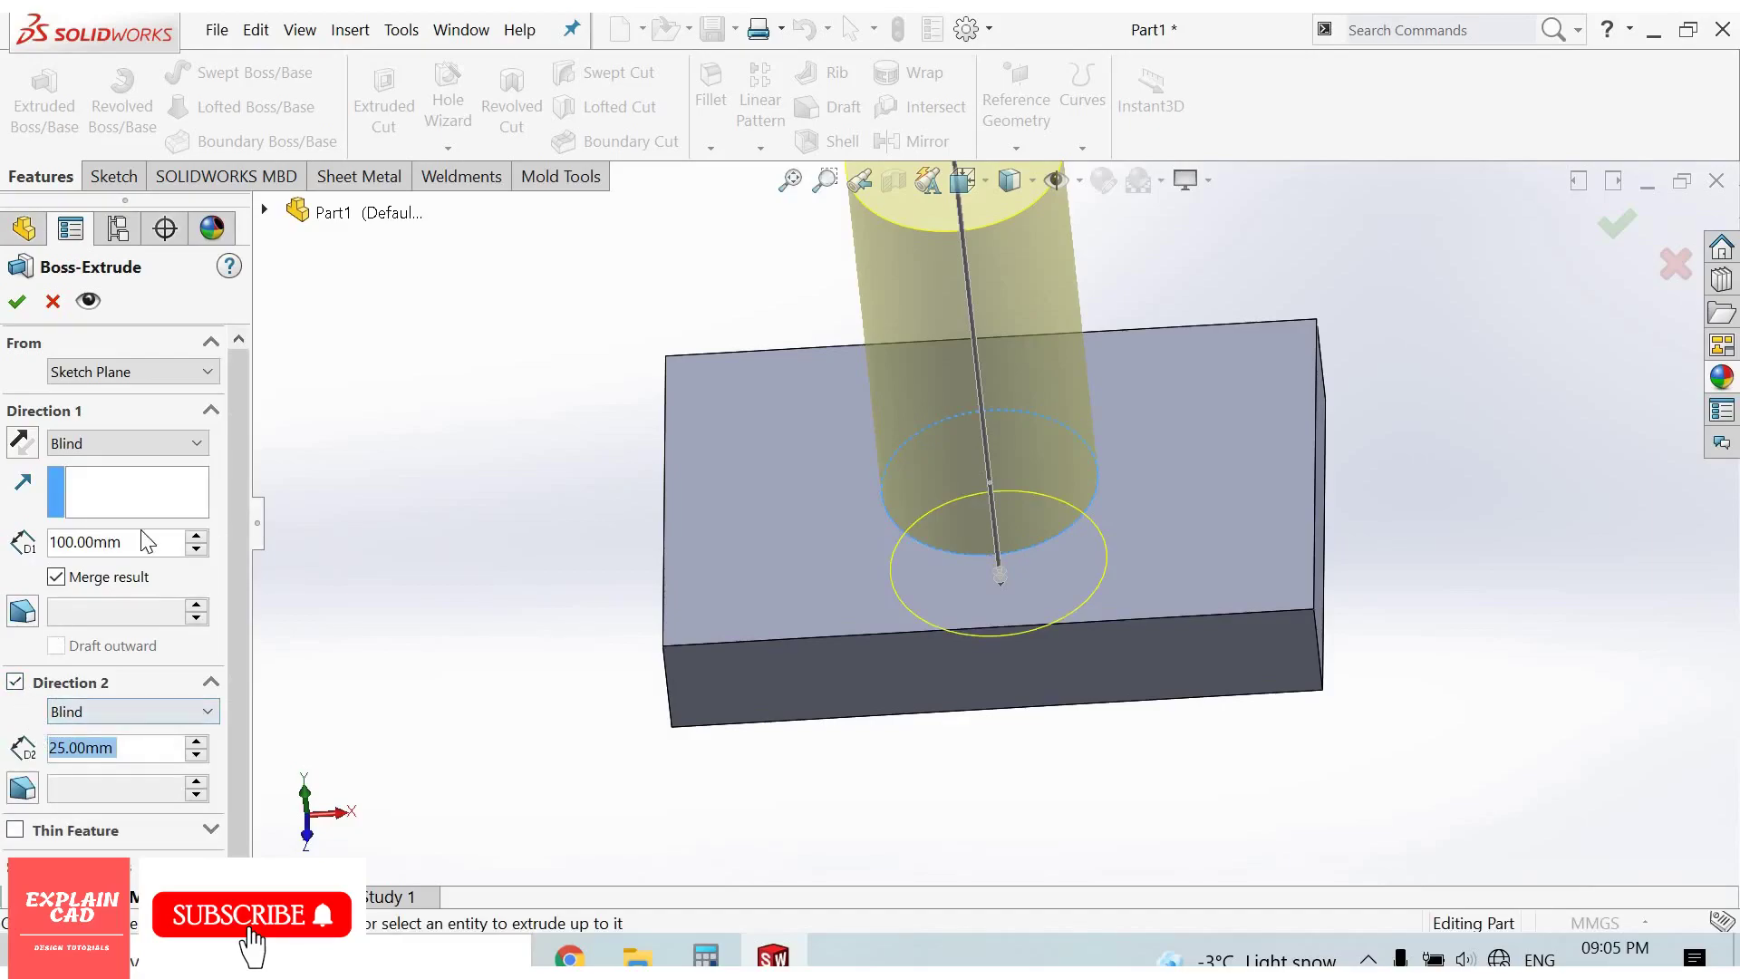
click(146, 440)
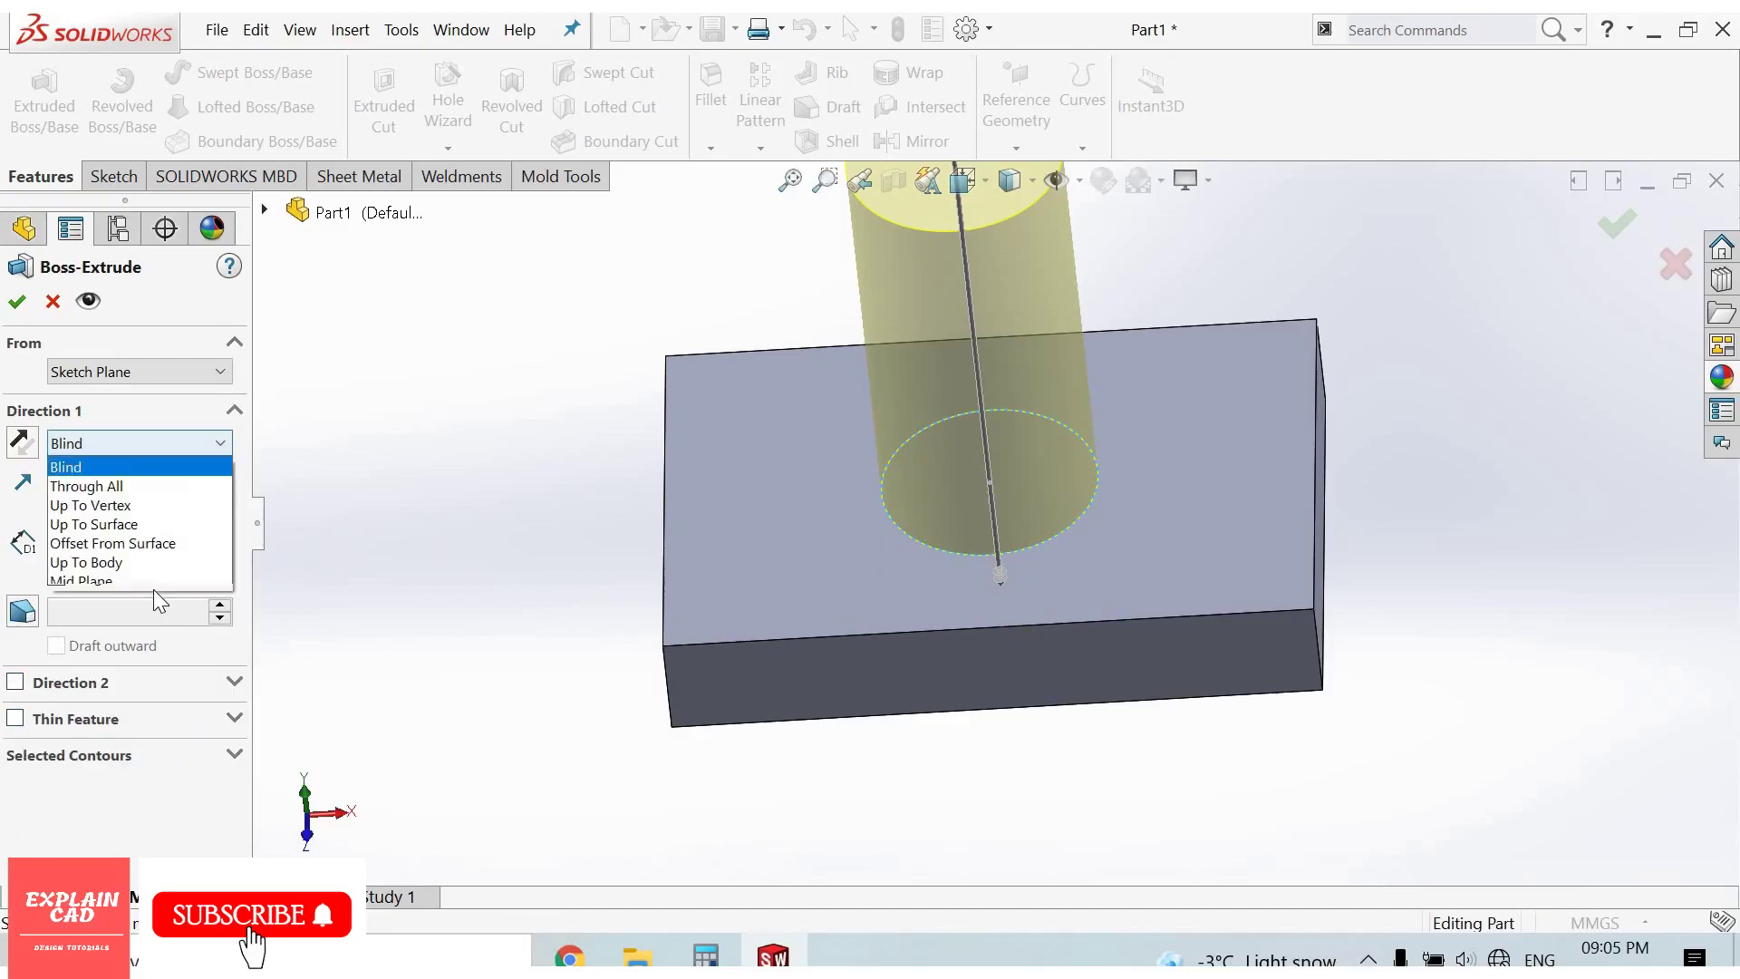
click(154, 580)
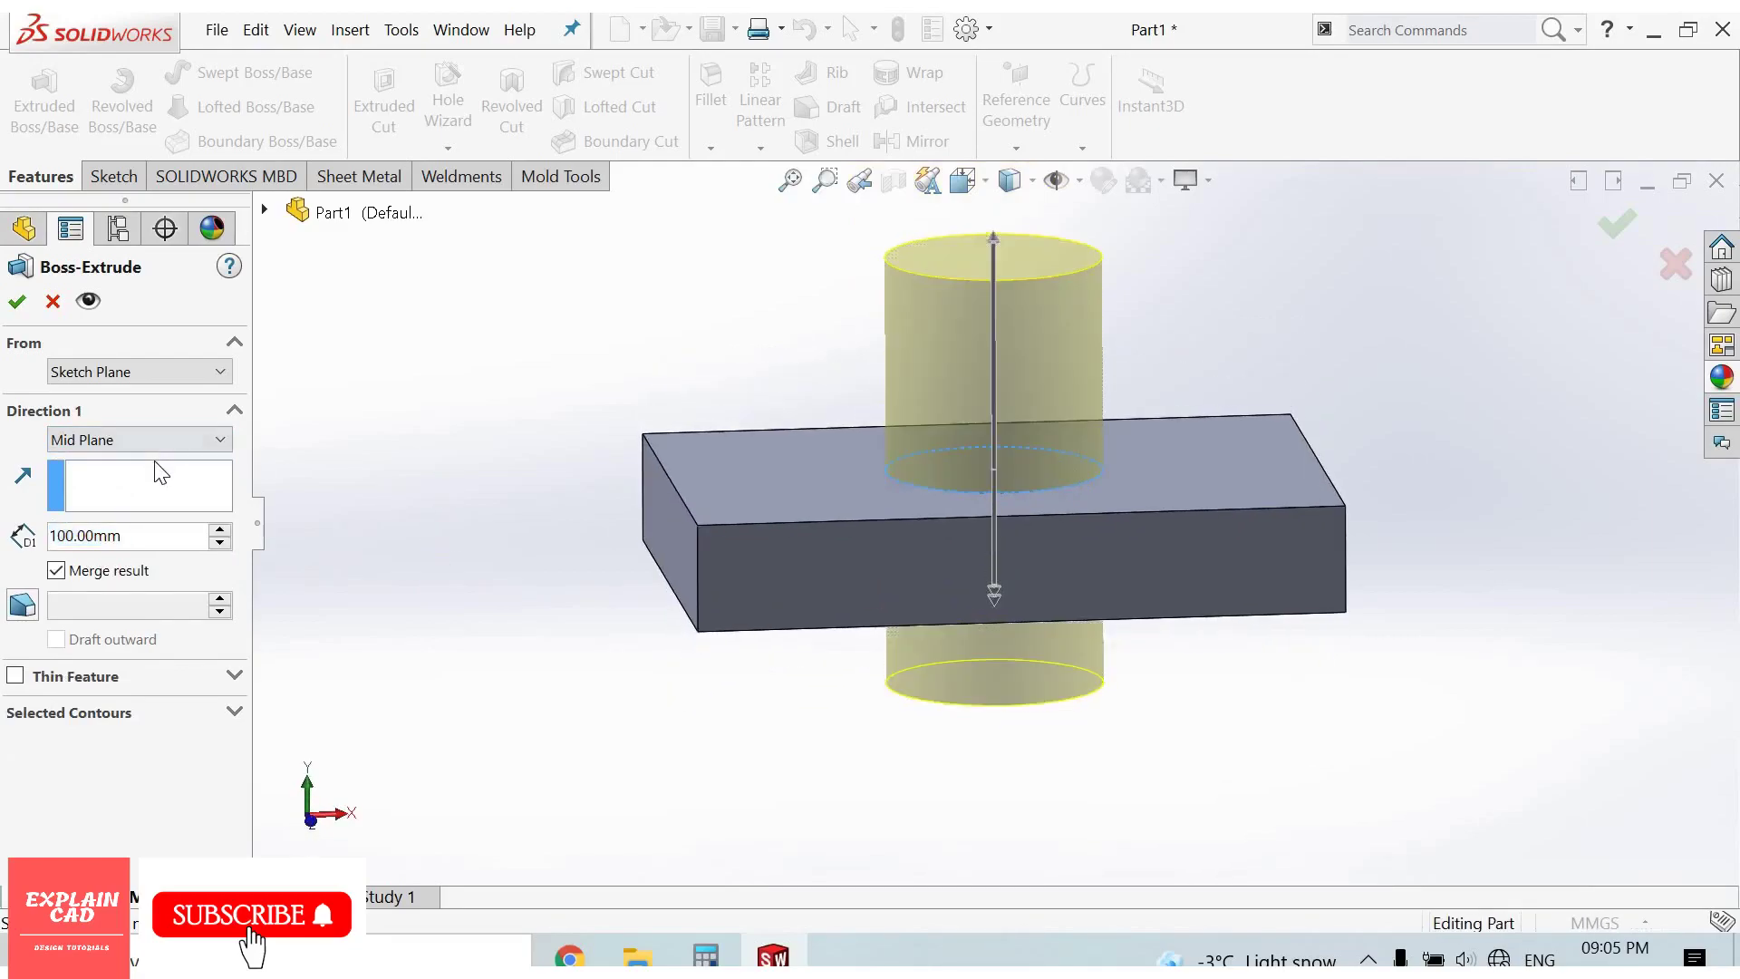
click(159, 440)
key(Up)
key(Up)
key(Up)
key(Return)
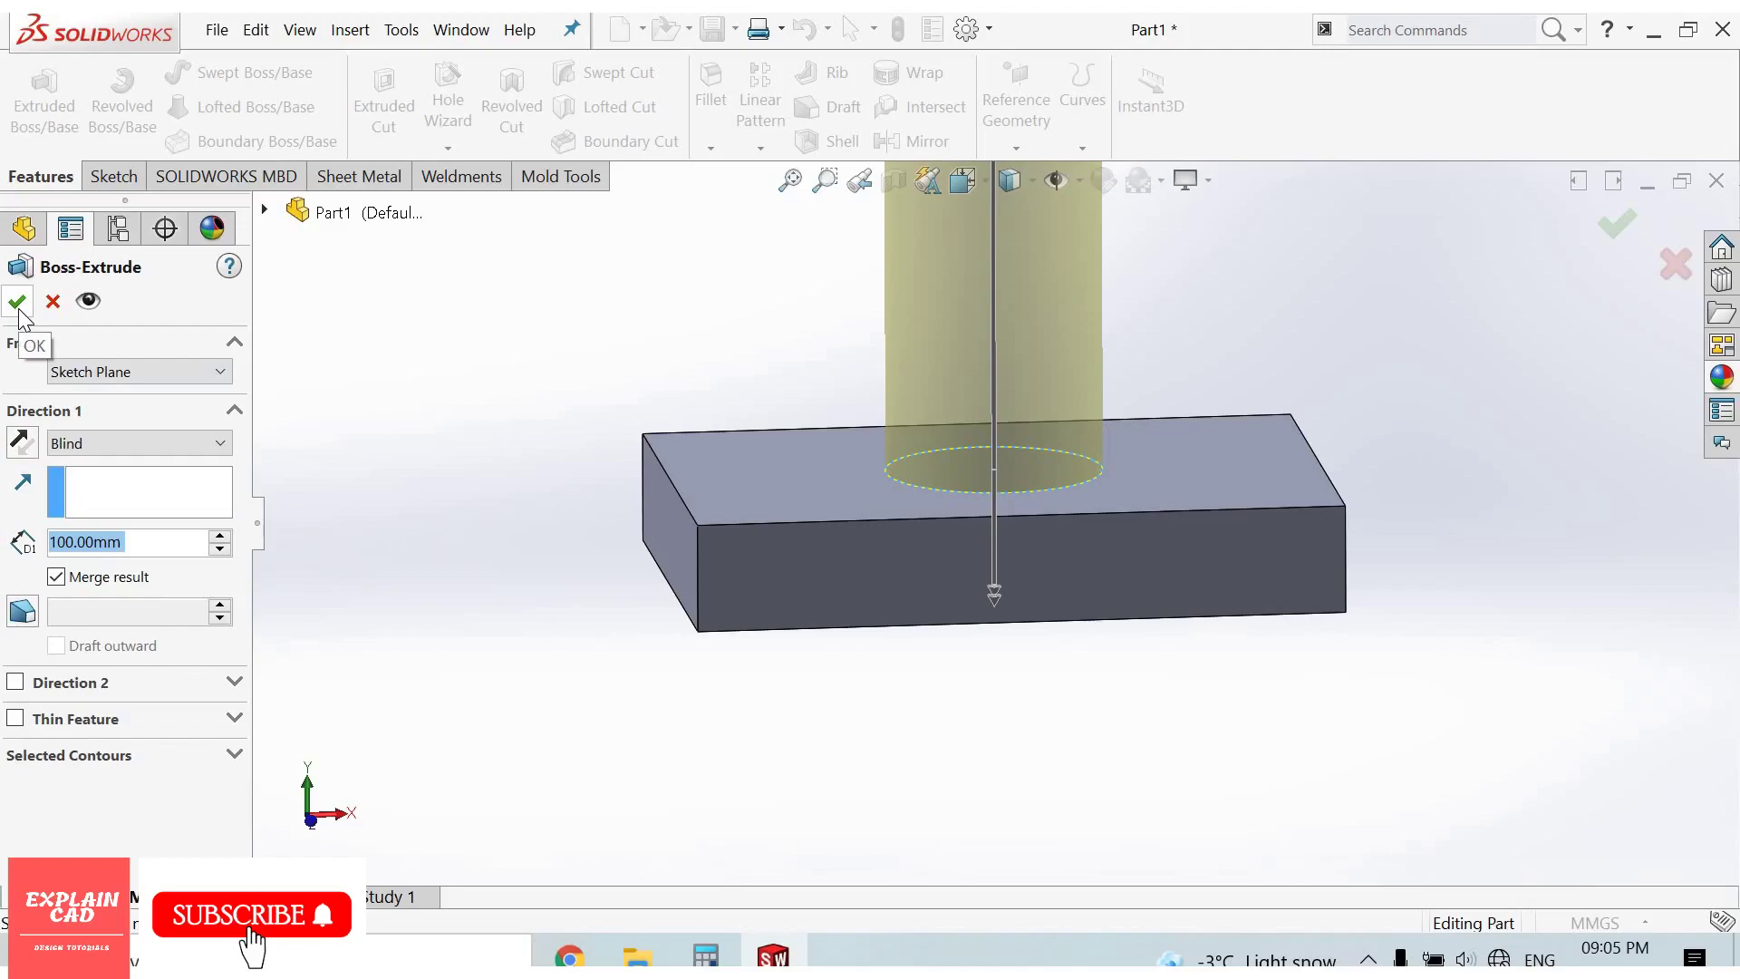
- Confirm Boss-Extrude2 as a 100 mm cylinder and view the model isometrically
click(18, 304)
key(f)
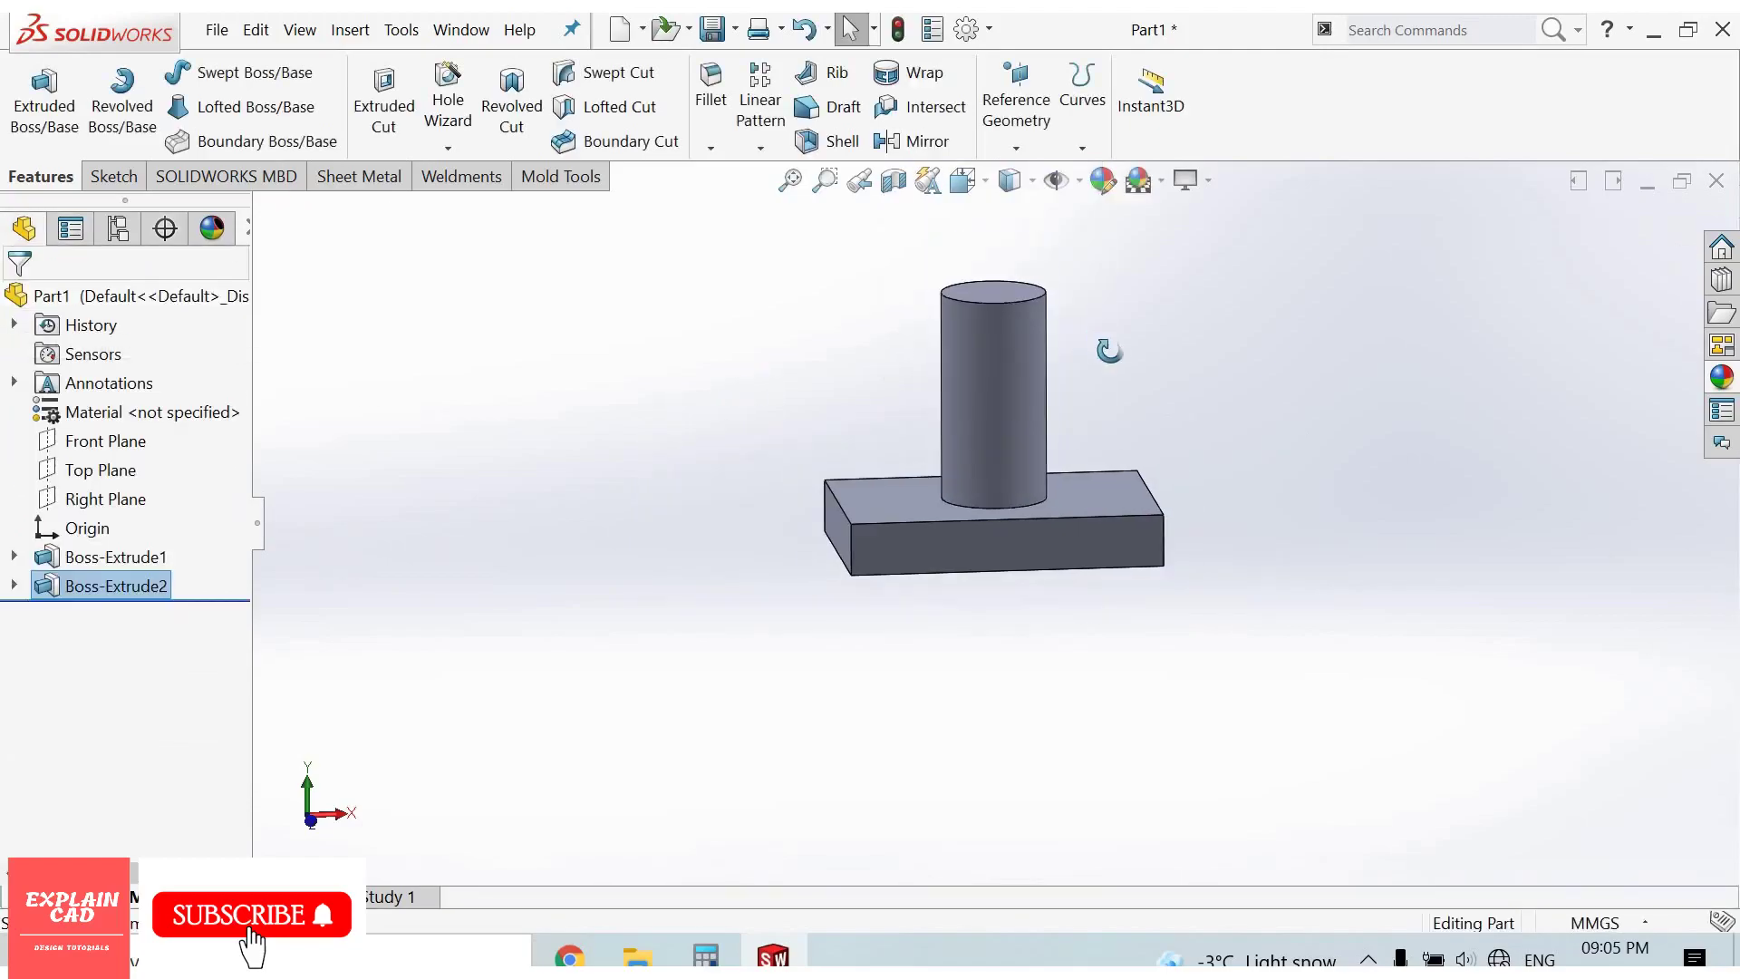
mouse_move(1042, 381)
middle_down()
mouse_move(1246, 455)
mouse_move(1063, 397)
middle_up()
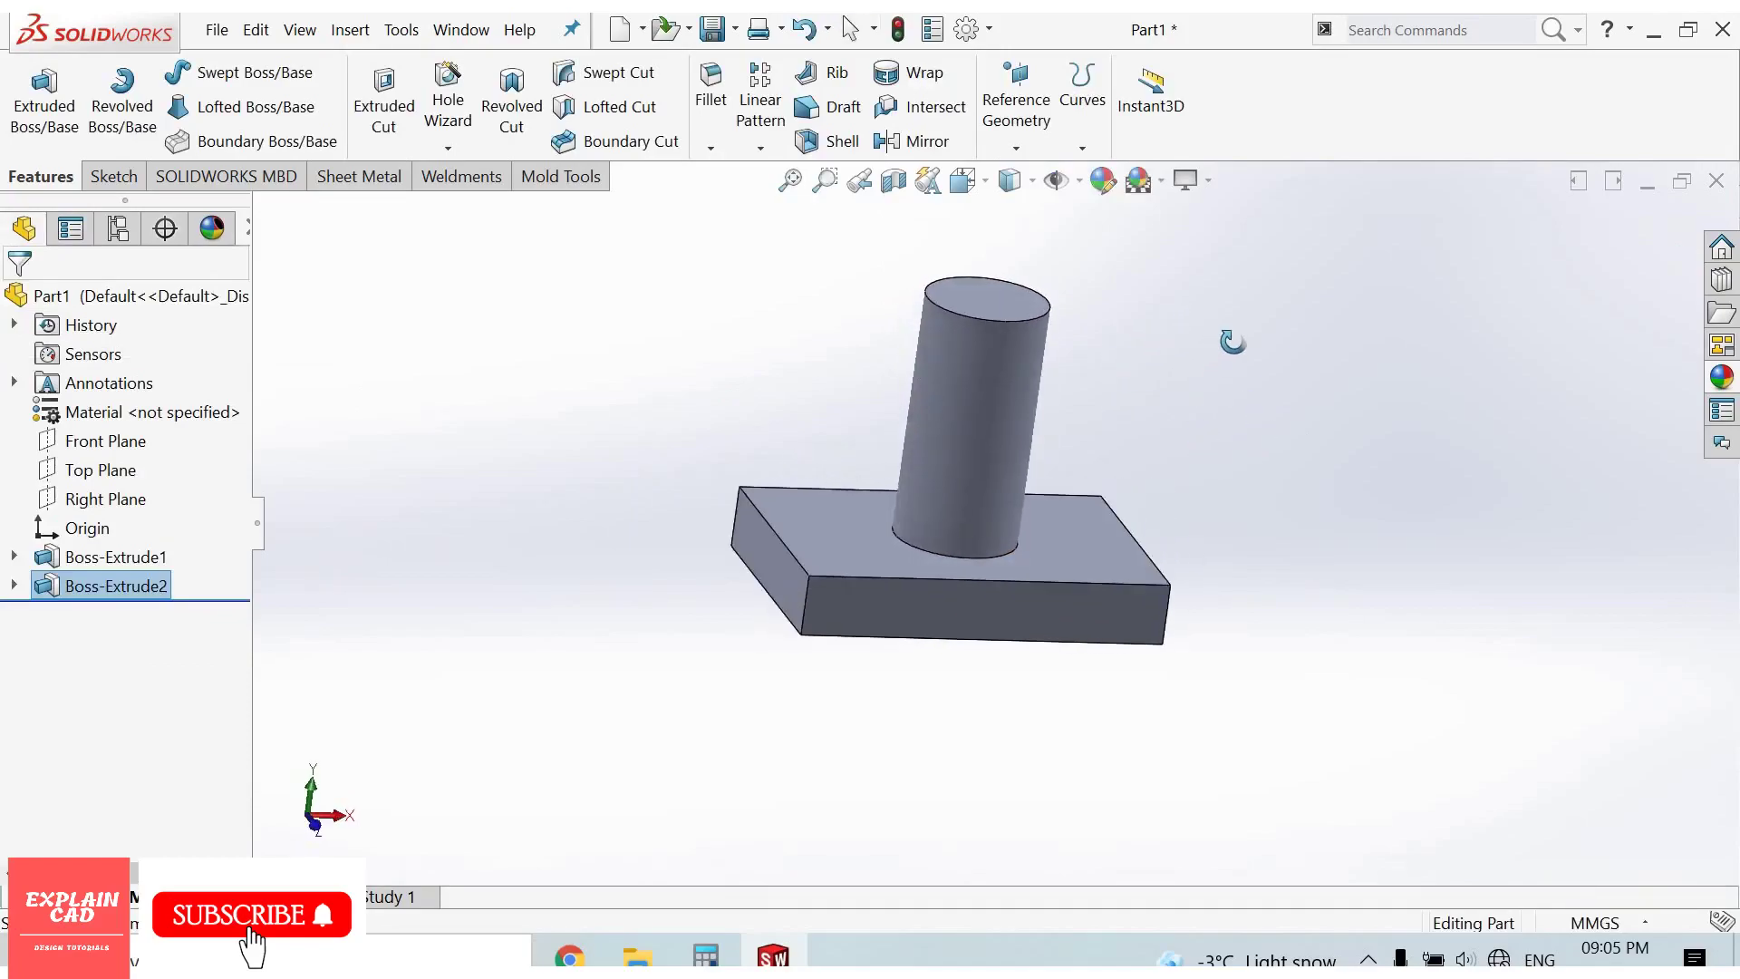
key(ctrl+7)
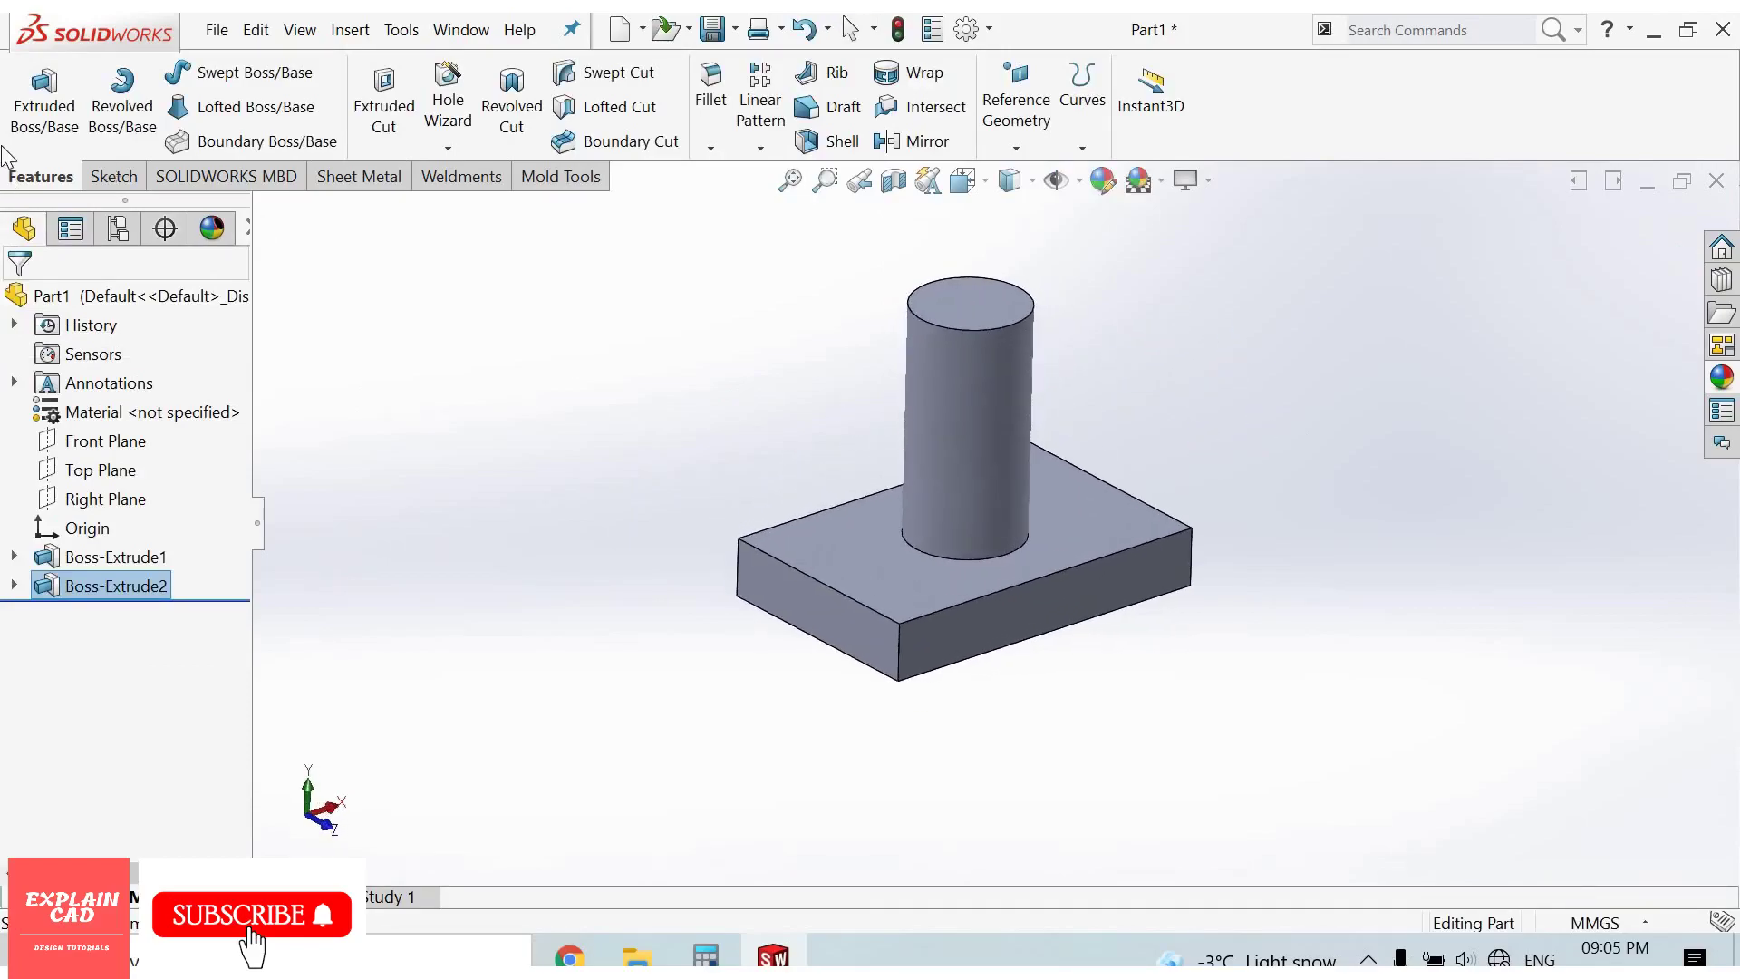